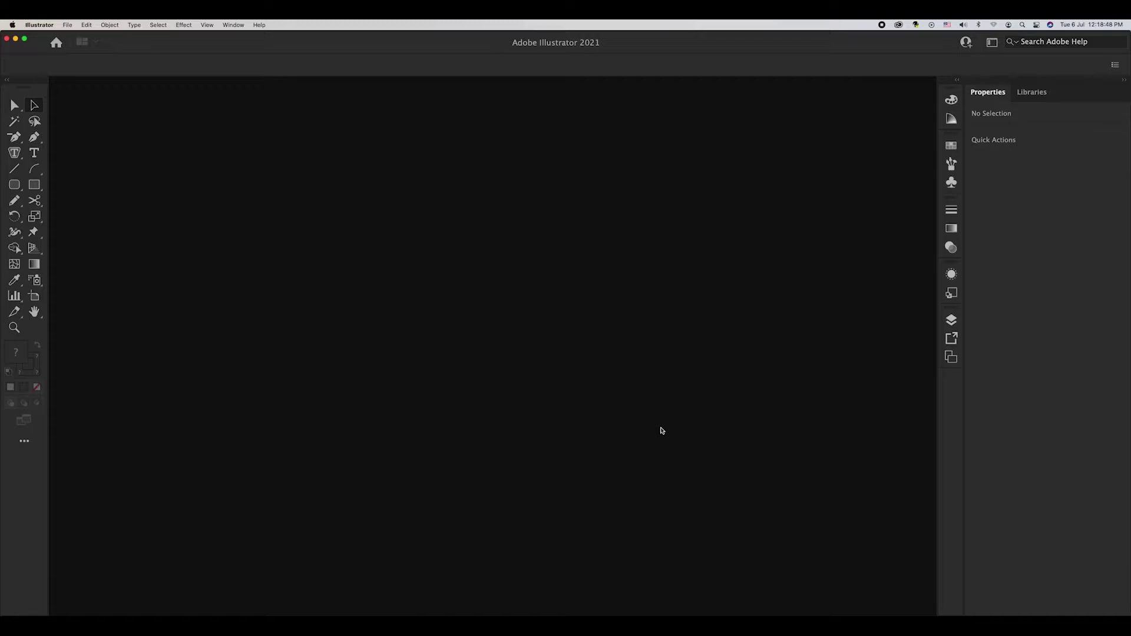
# Create a new 50 × 50 cm document in RGB colour mode
pyautogui.click(67, 25)
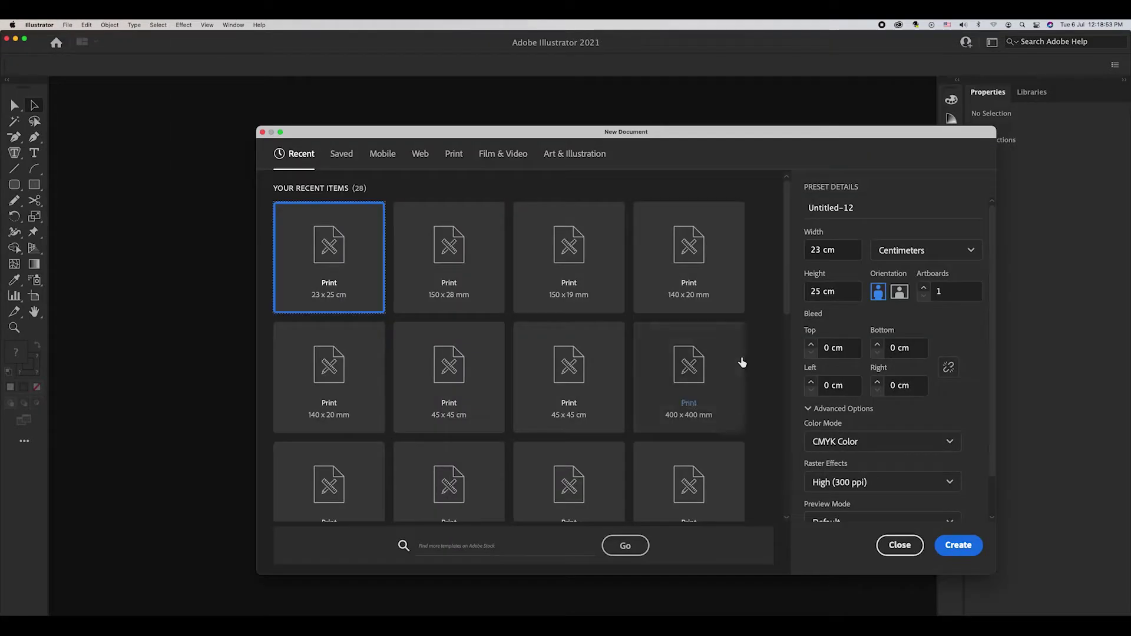
pyautogui.write('50')
pyautogui.press('Tab')
pyautogui.write('5')
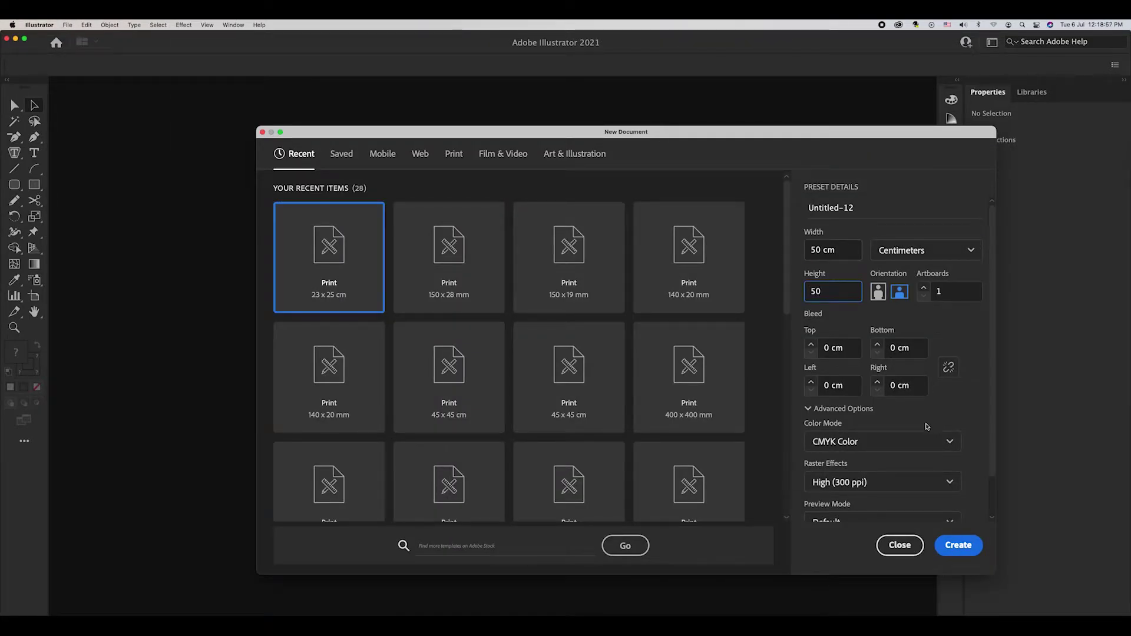
pyautogui.click(929, 441)
pyautogui.click(836, 465)
pyautogui.scroll(-2, 942, 471)
pyautogui.click(958, 545)
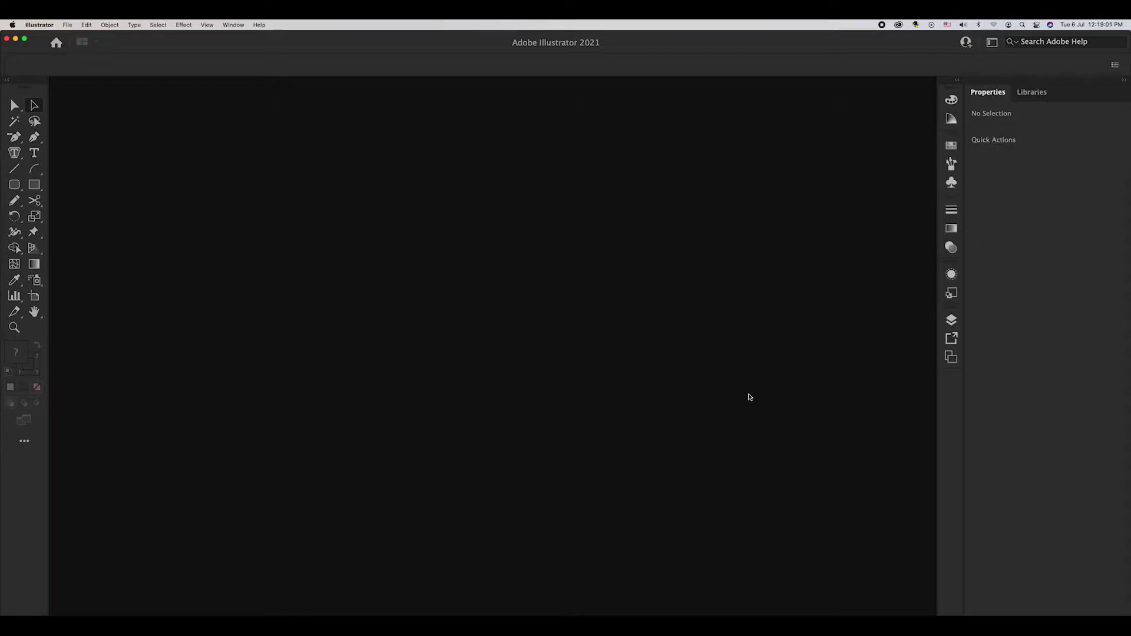
# Open a new Safari window, go to unsplash.com and search for 'fruits'
pyautogui.rightClick(552, 608)
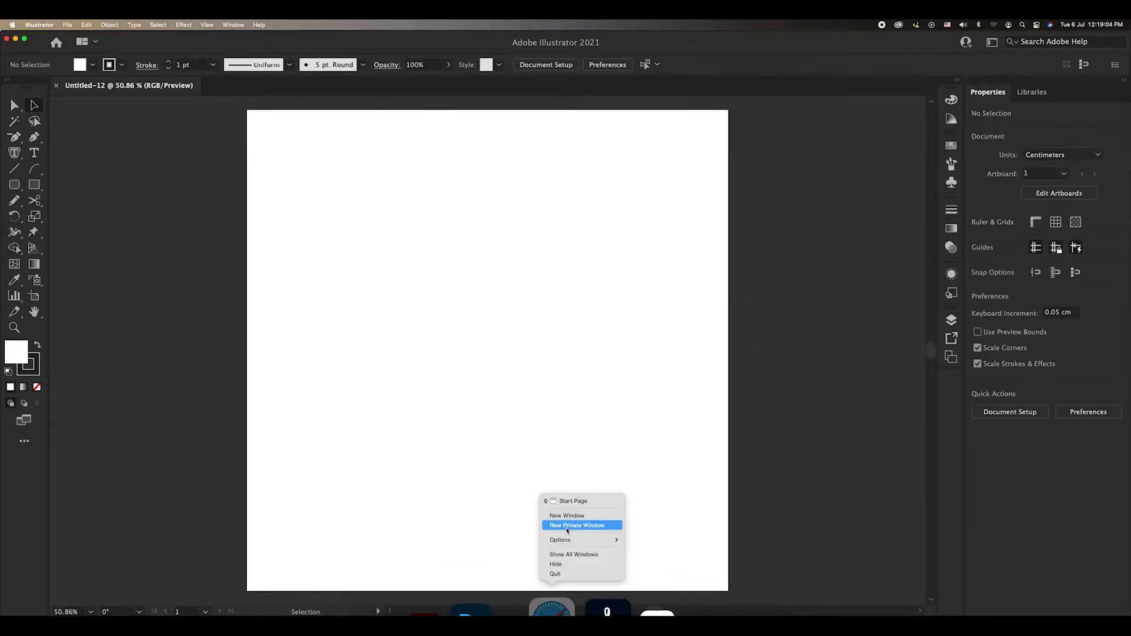
pyautogui.click(567, 516)
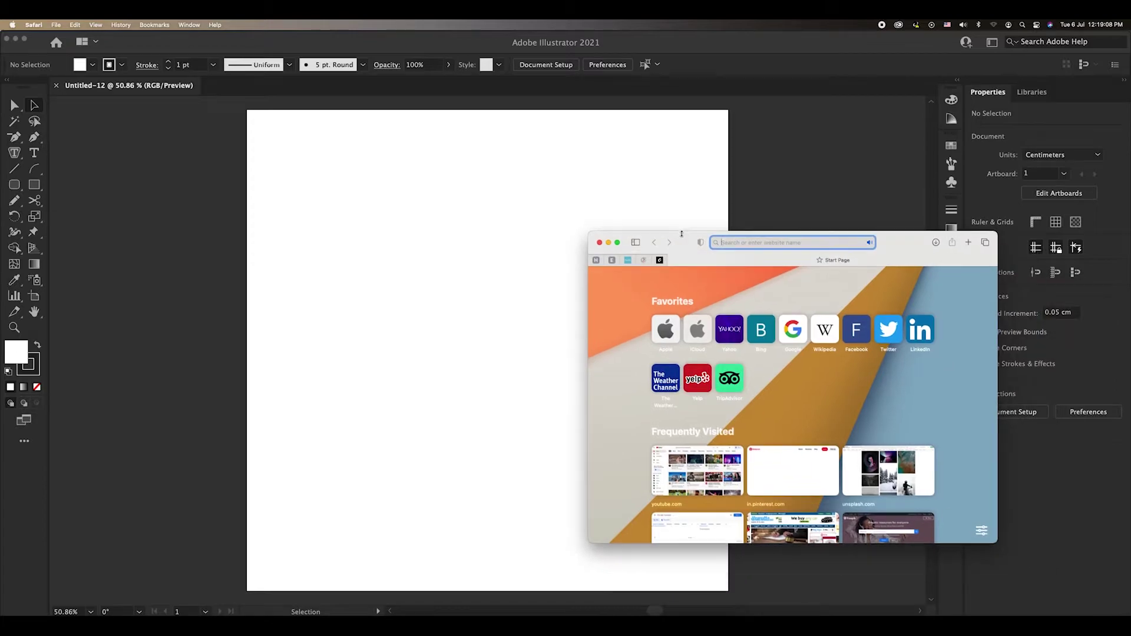
pyautogui.write('unsplash.com')
pyautogui.press('Return')
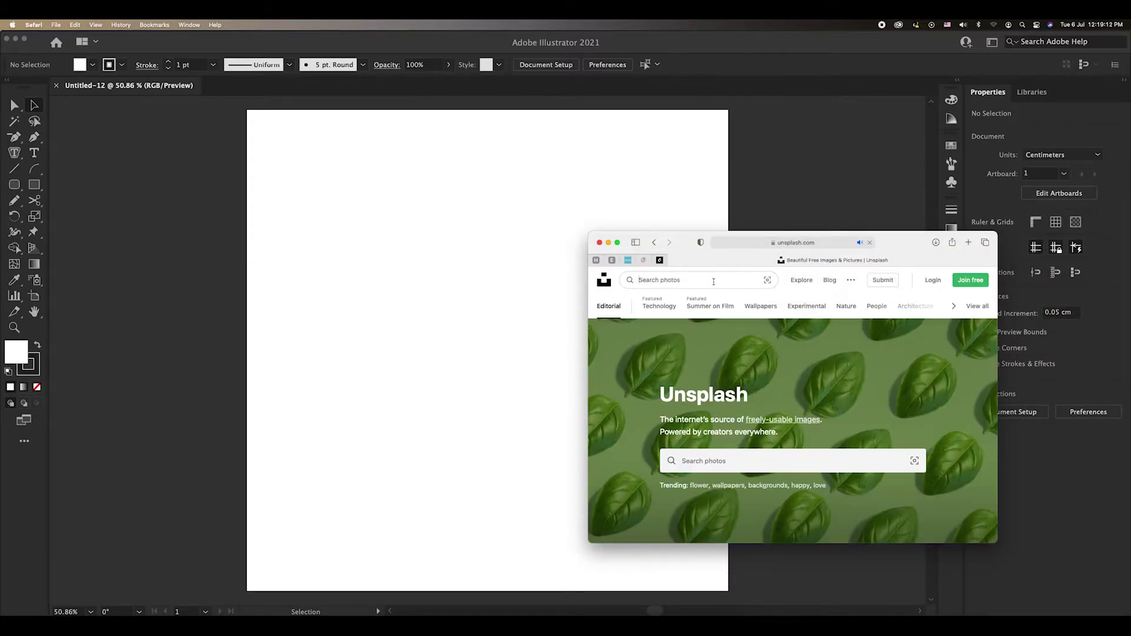
pyautogui.write('fruits')
pyautogui.press('Return')
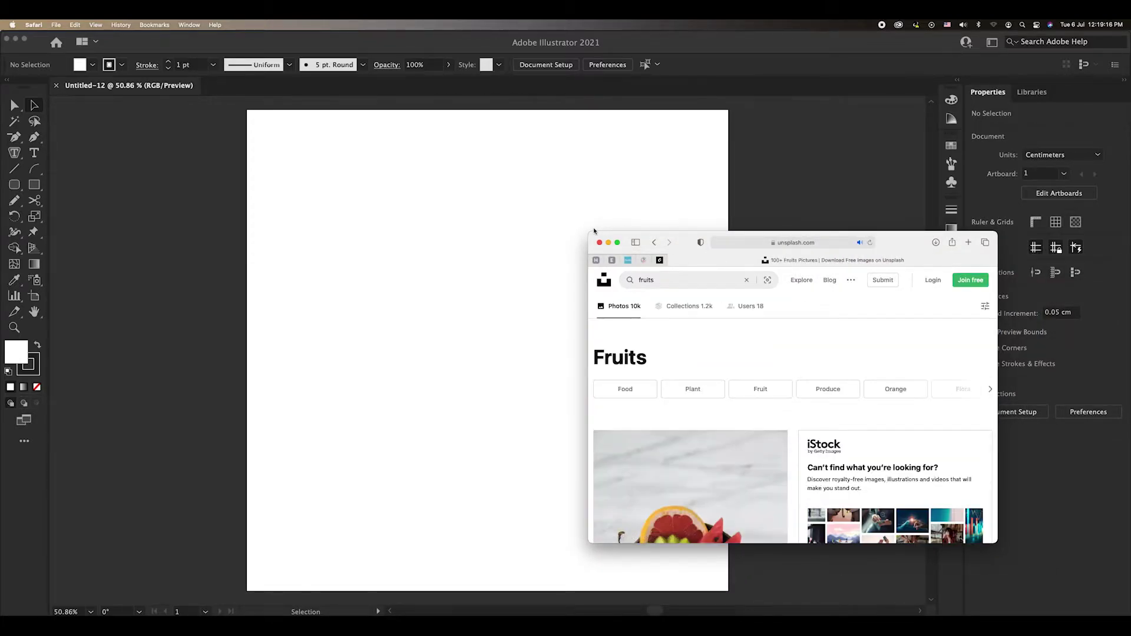
# Browse the fruit results, open the two-cherries photo and download it
pyautogui.scroll(-10, 695, 330)
pyautogui.scroll(-4, 802, 435)
pyautogui.scroll(-3, 803, 435)
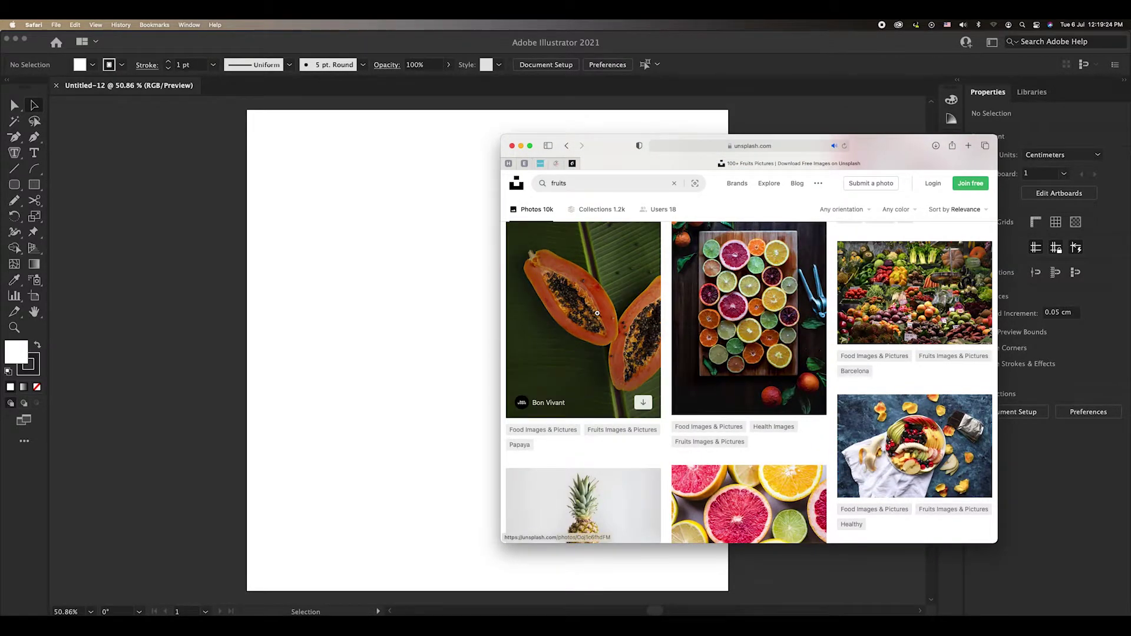
pyautogui.scroll(-2, 768, 433)
pyautogui.scroll(-3, 769, 433)
pyautogui.scroll(-3, 769, 433)
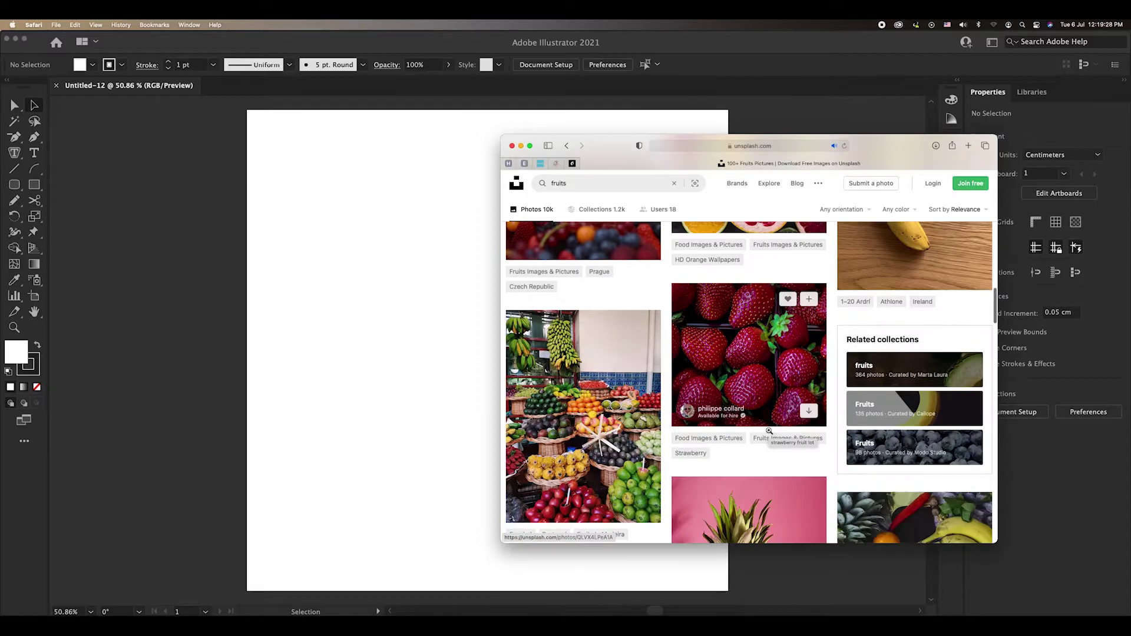
pyautogui.scroll(-2, 768, 432)
pyautogui.scroll(-3, 769, 431)
pyautogui.scroll(-5, 768, 431)
pyautogui.scroll(-8, 769, 430)
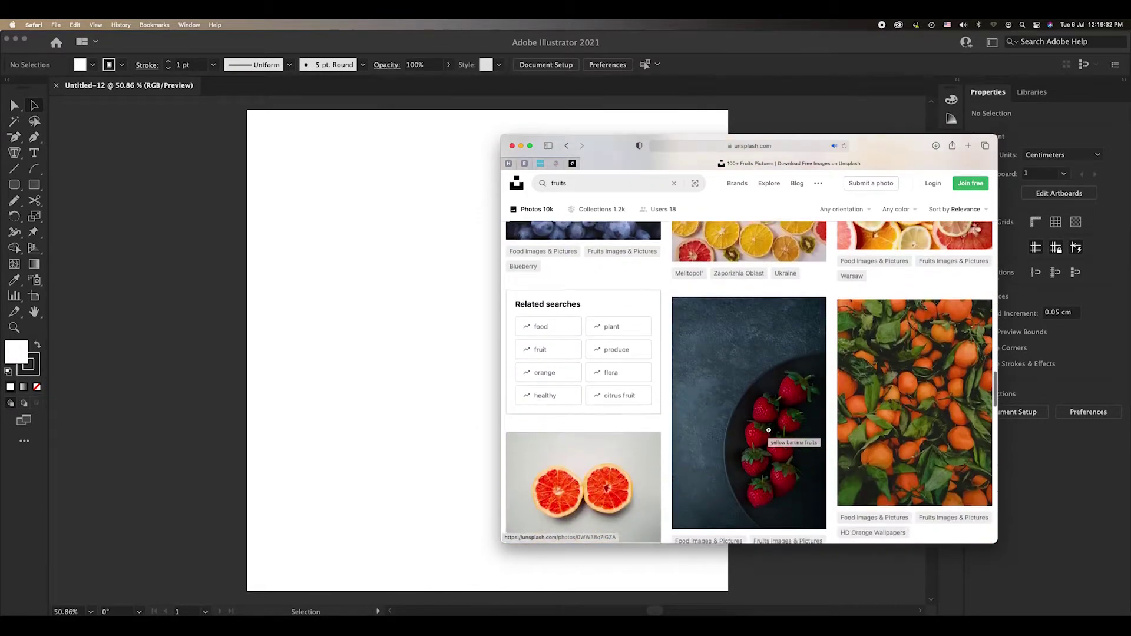
pyautogui.scroll(7, 769, 430)
pyautogui.scroll(-8, 770, 431)
pyautogui.scroll(-5, 770, 430)
pyautogui.scroll(-4, 770, 431)
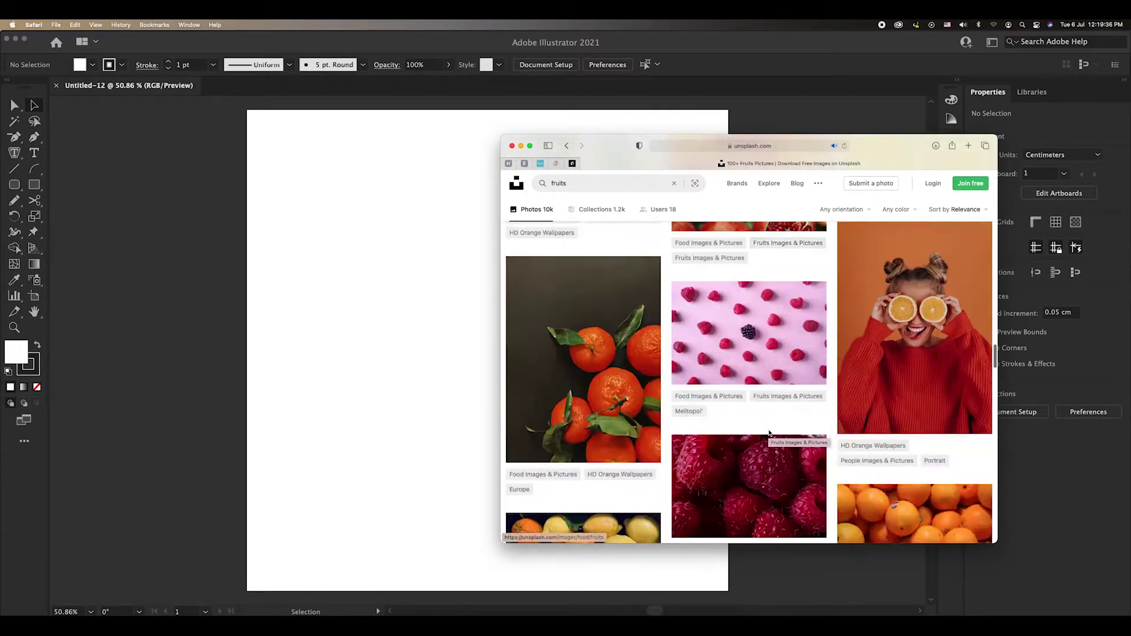
pyautogui.scroll(-2, 770, 431)
pyautogui.scroll(-2, 769, 430)
pyautogui.scroll(-4, 770, 431)
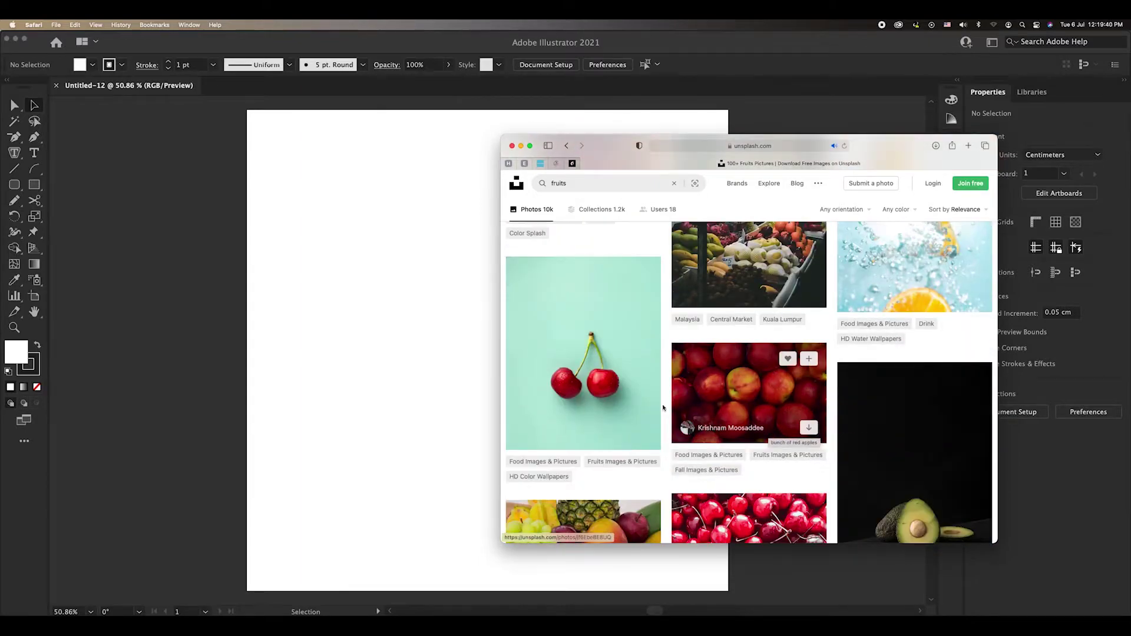
pyautogui.click(589, 354)
pyautogui.click(951, 197)
pyautogui.click(899, 255)
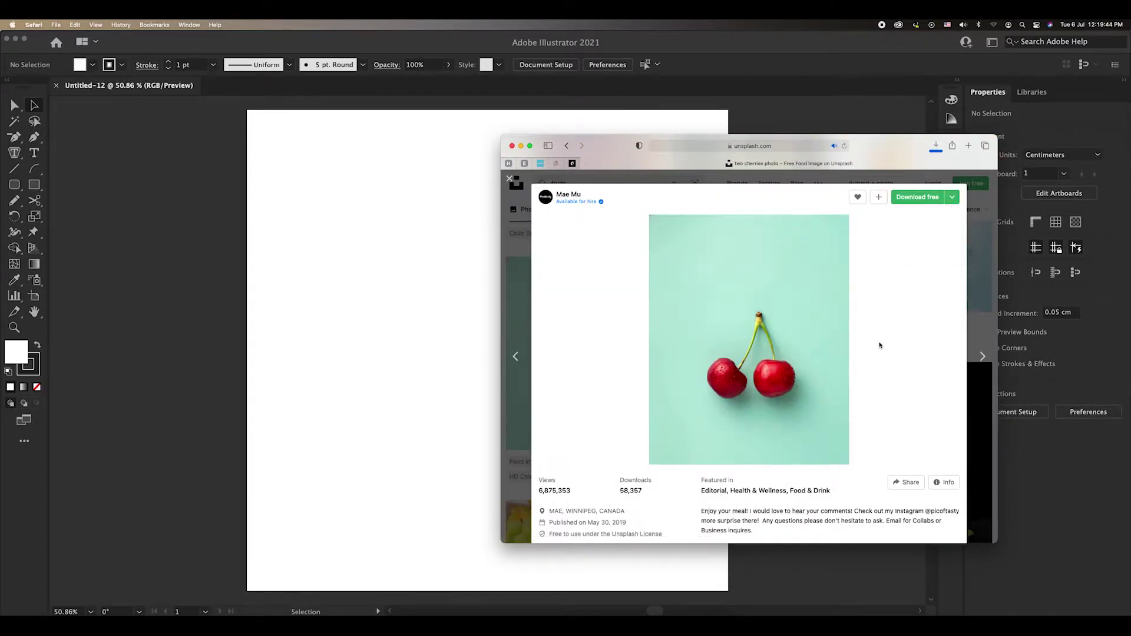
# Place the downloaded cherries photo into the document and scale it down
pyautogui.moveTo(906, 190); pyautogui.dragTo(396, 298)
pyautogui.scroll(-2, 397, 298)
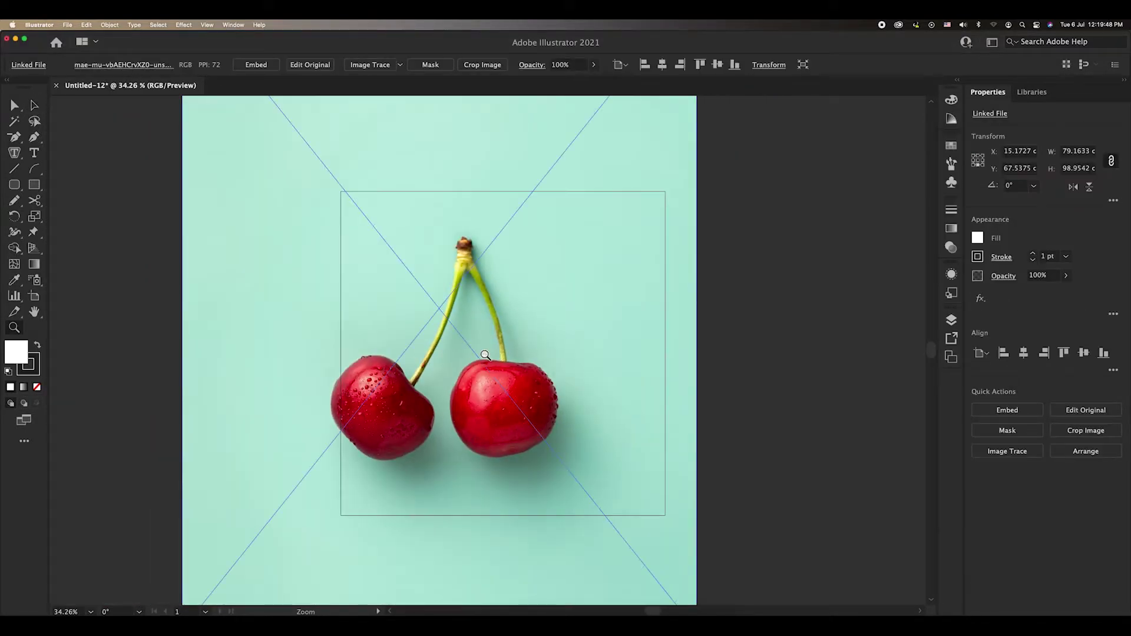
pyautogui.moveTo(561, 370); pyautogui.dragTo(614, 370)
pyautogui.moveTo(752, 318); pyautogui.dragTo(707, 318)
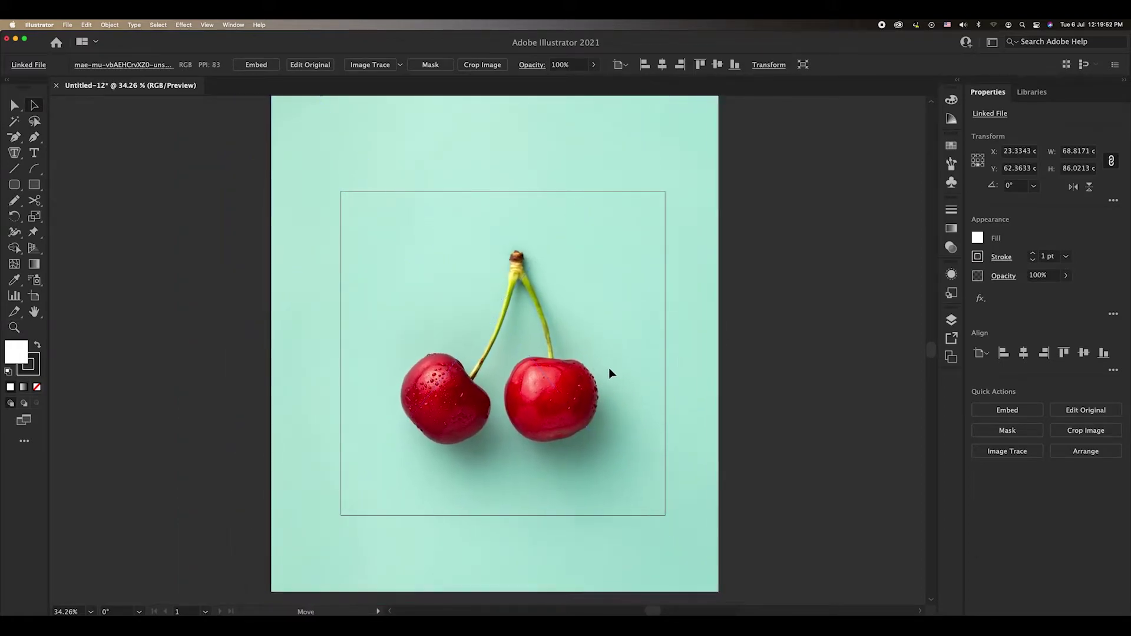
# Draw a 50 × 50 cm square and move it above the photo
pyautogui.press('z')
pyautogui.hotkey('ctrl', 'shift', 'a')
pyautogui.press('m')
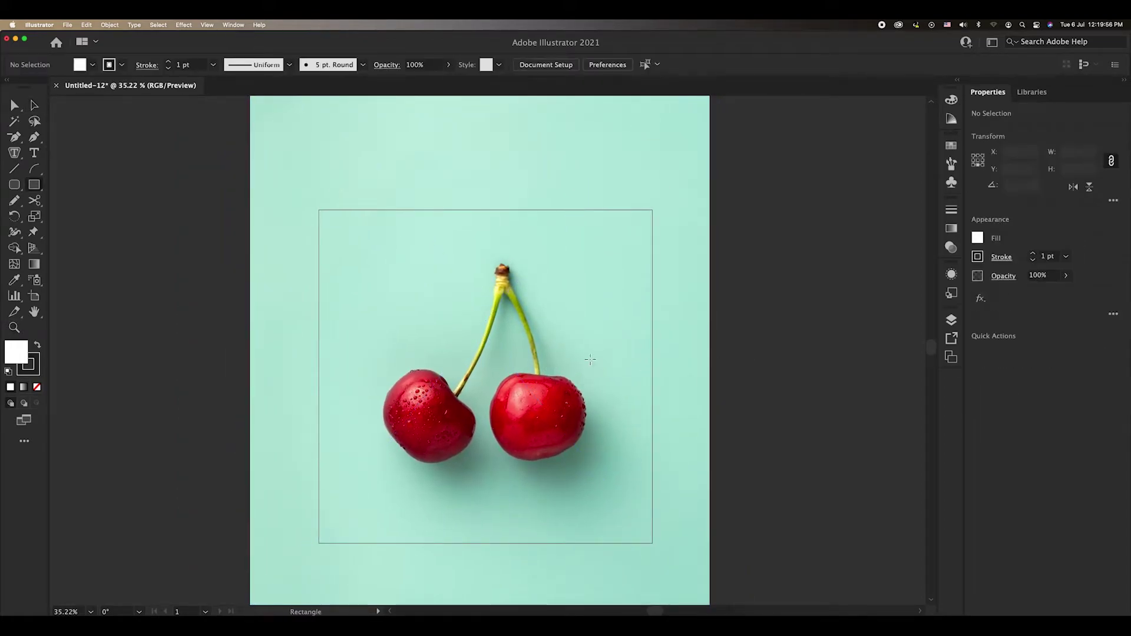
pyautogui.click(729, 353)
pyautogui.write('50')
pyautogui.press('Tab')
pyautogui.write('50')
pyautogui.press('Return')
pyautogui.scroll(-3, 765, 348)
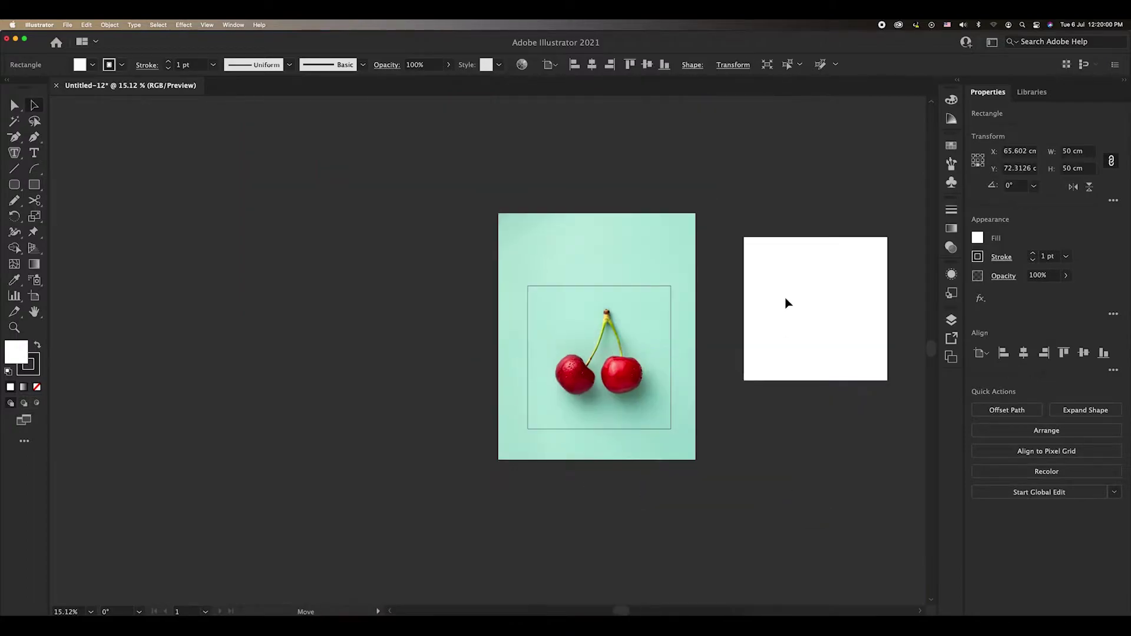
pyautogui.moveTo(786, 303); pyautogui.dragTo(785, 197)
# Duplicate the photo to the left and clip the right copy to the square
pyautogui.moveTo(677, 371); pyautogui.dragTo(294, 380)
pyautogui.moveTo(818, 235); pyautogui.dragTo(642, 373)
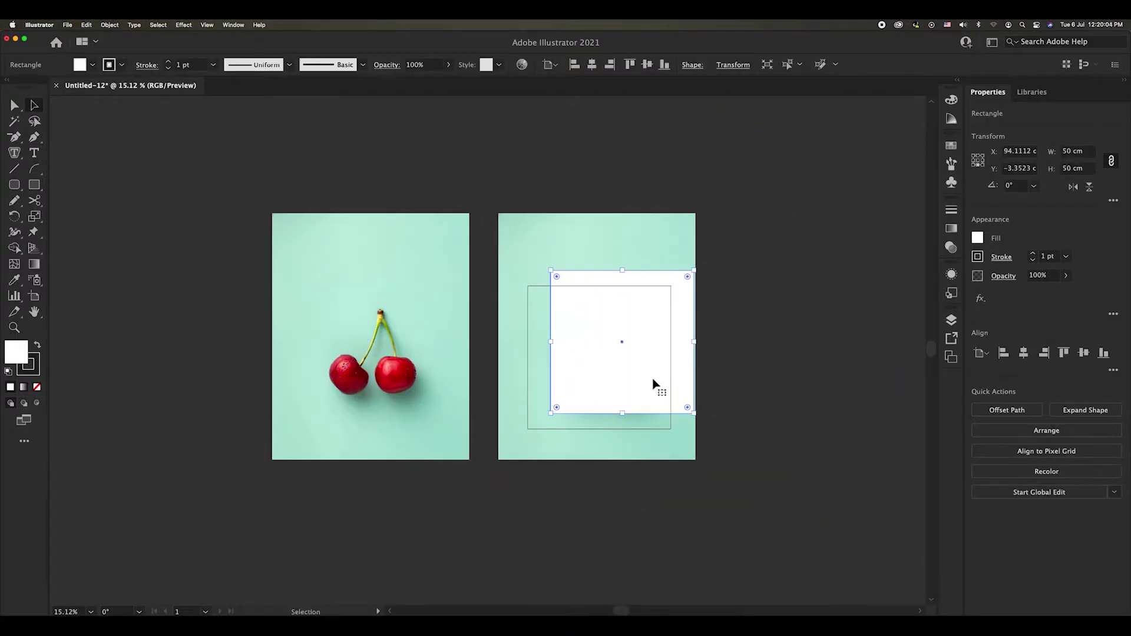
pyautogui.moveTo(711, 365); pyautogui.dragTo(709, 366)
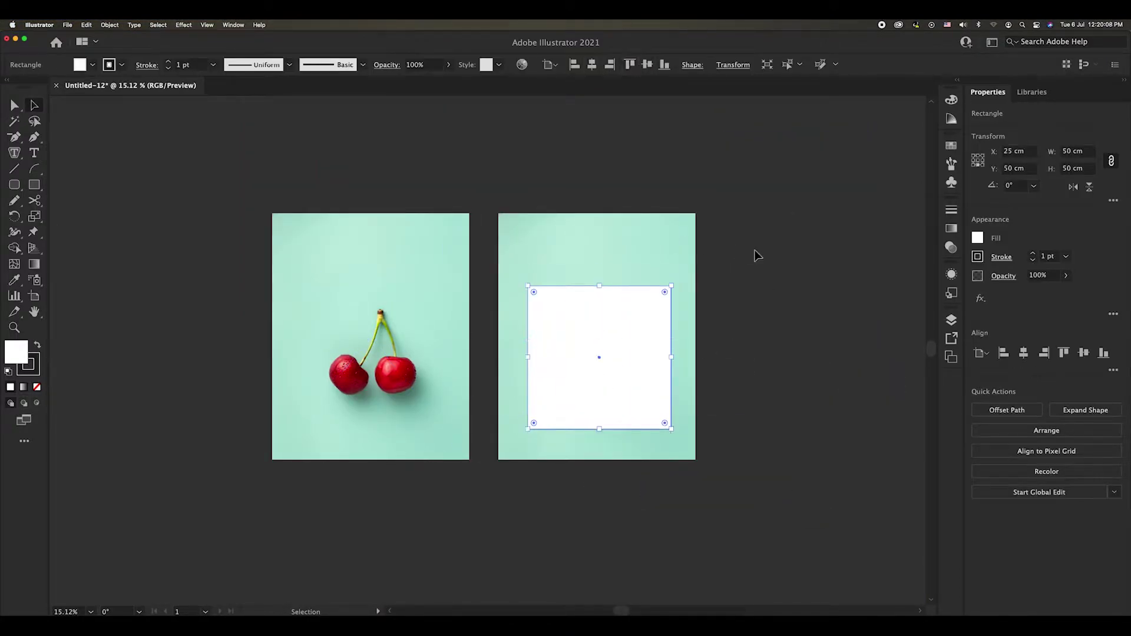
pyautogui.moveTo(752, 252)
pyautogui.mouseDown()
pyautogui.moveTo(619, 373)
pyautogui.moveTo(624, 357)
pyautogui.mouseUp()
pyautogui.hotkey('ctrl', '7')
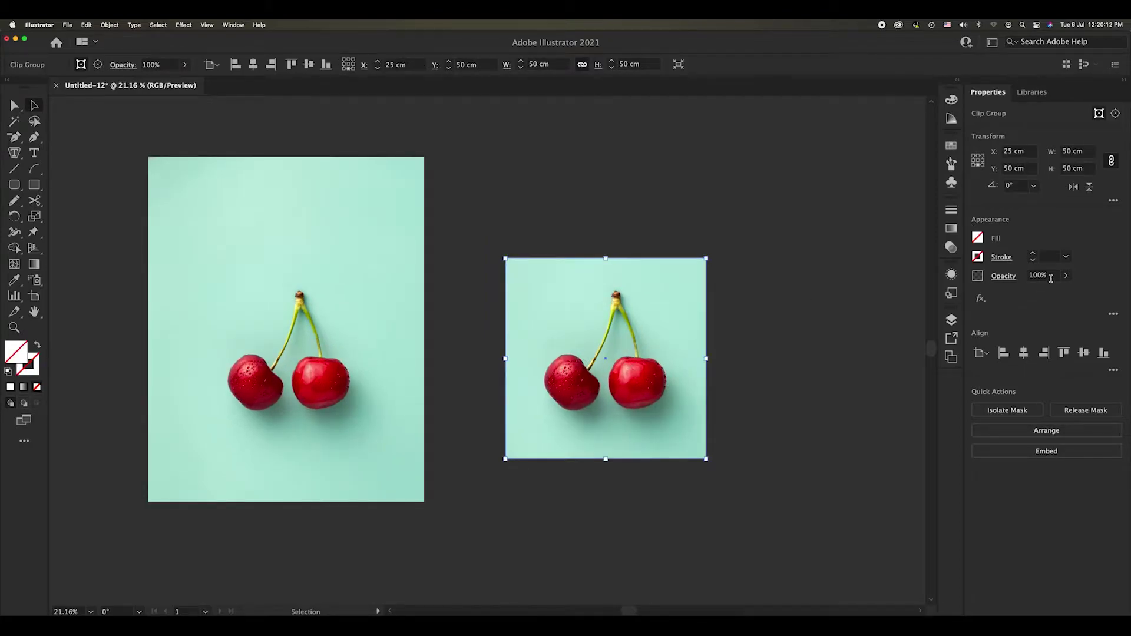
# Set the clipped cherries photo's opacity to 30%
pyautogui.click(1037, 275)
pyautogui.write('30')
pyautogui.press('Return')
pyautogui.click(770, 352)
pyautogui.scroll(2, 784, 362)
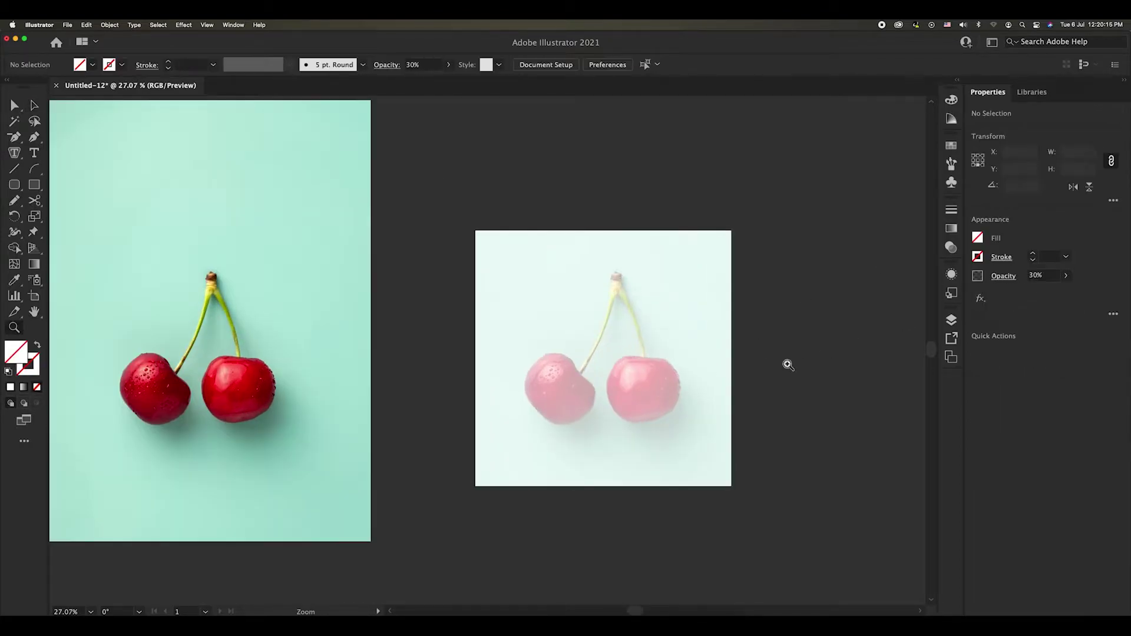
# Draw a 50 × 50 cm rectangle filled with #823b4f
pyautogui.press('m')
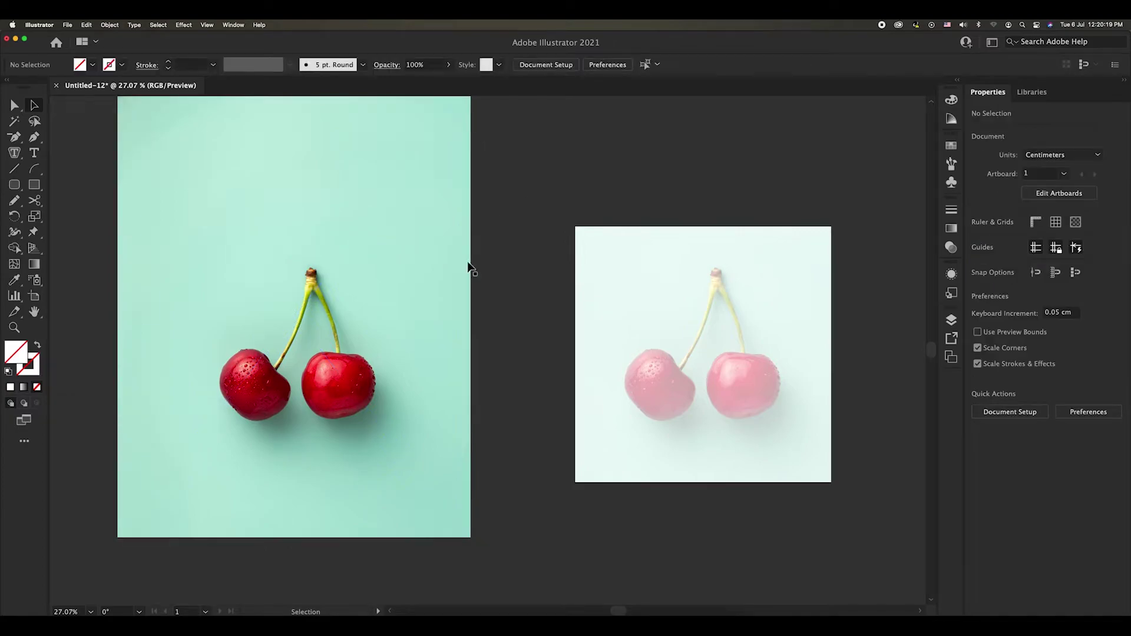
pyautogui.click(438, 288)
pyautogui.click(706, 394)
pyautogui.press('v')
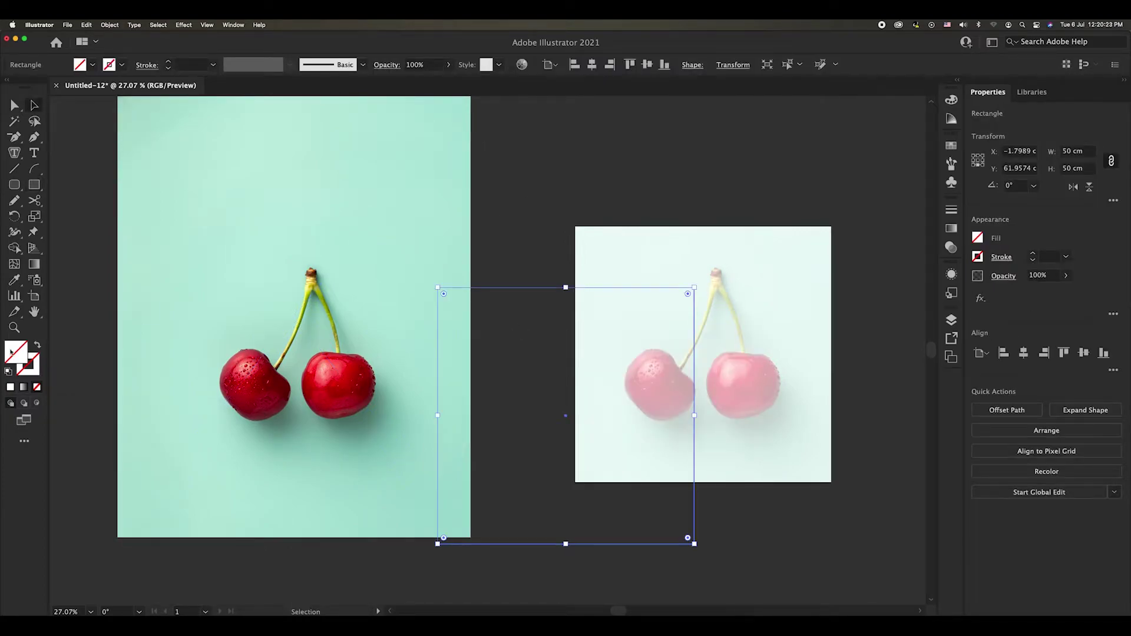
pyautogui.doubleClick(13, 352)
pyautogui.write('823b4f')
pyautogui.press('Return')
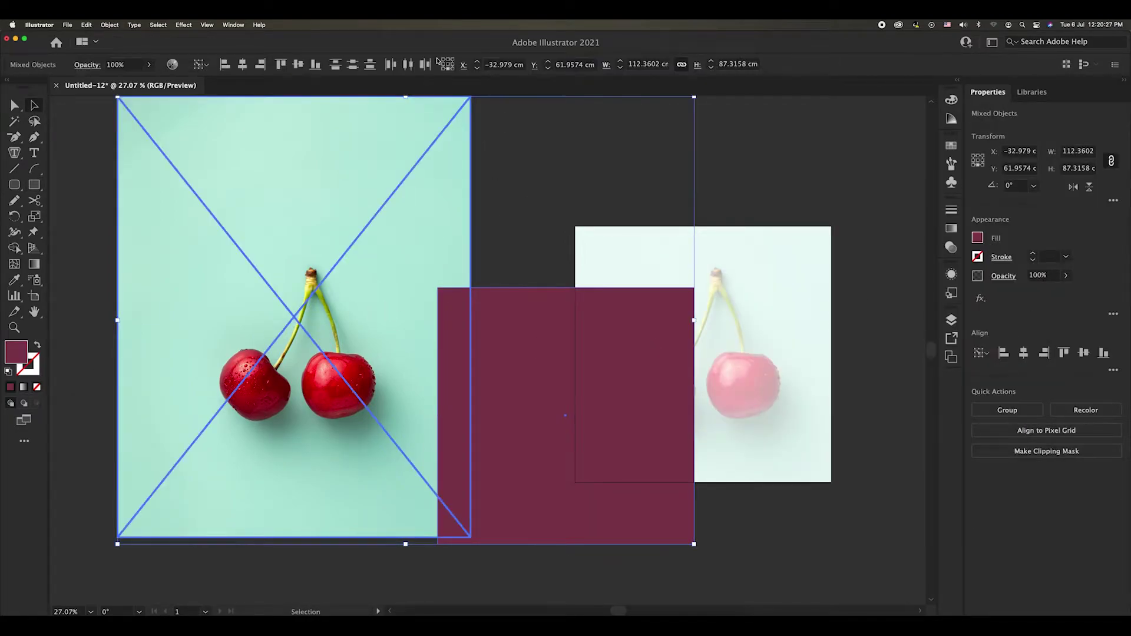
# Clip the left cherries photo to the maroon square, place it beside the faded copy, and show Layers
pyautogui.moveTo(594, 358); pyautogui.dragTo(323, 306)
pyautogui.keyDown('shift'); pyautogui.click(447, 329); pyautogui.keyUp('shift')
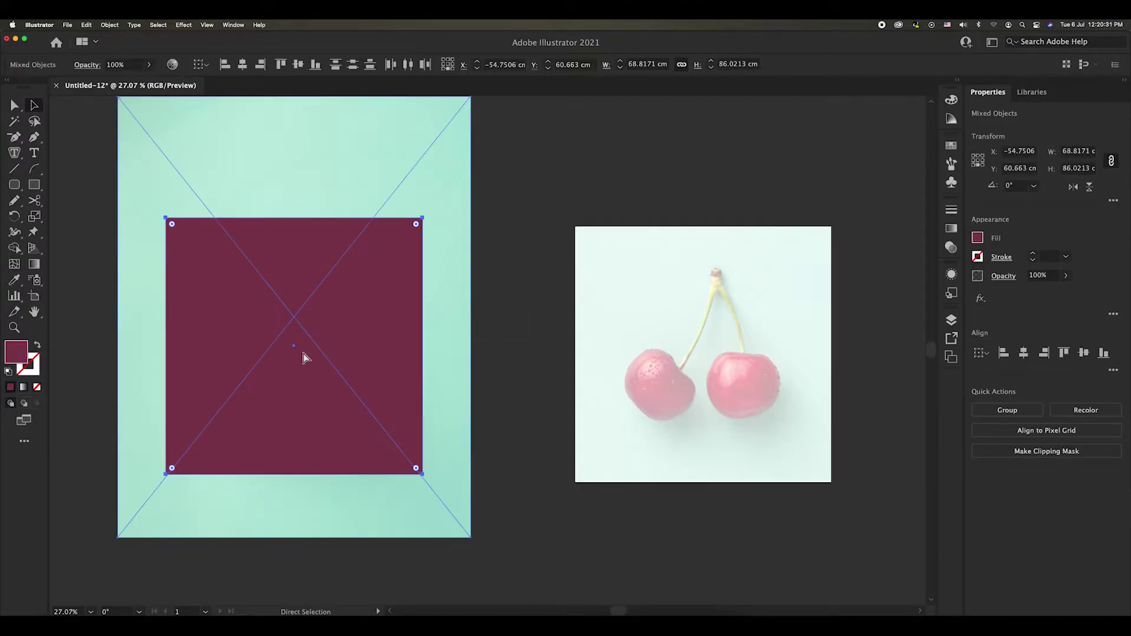
pyautogui.hotkey('ctrl', '7')
pyautogui.moveTo(377, 320); pyautogui.dragTo(500, 348)
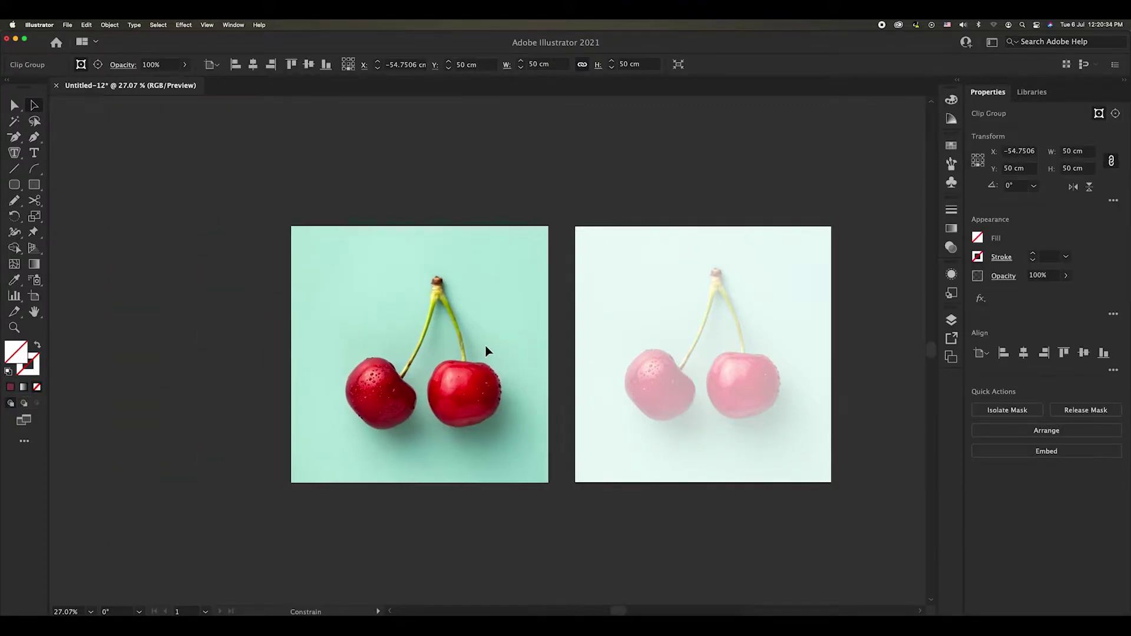
pyautogui.click(581, 215)
pyautogui.scroll(3, 766, 383)
pyautogui.click(951, 319)
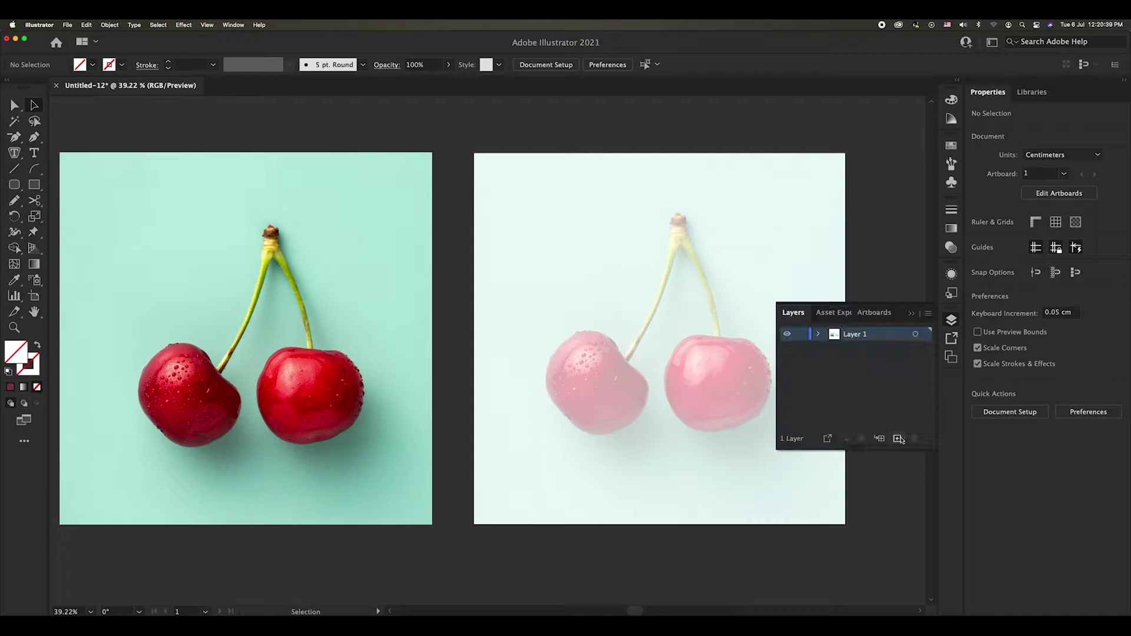
# Zoom in on the faded cherries and trace the right cherry's left edge with the Curvature Tool
pyautogui.press('z')
pyautogui.moveTo(777, 353); pyautogui.dragTo(837, 353)
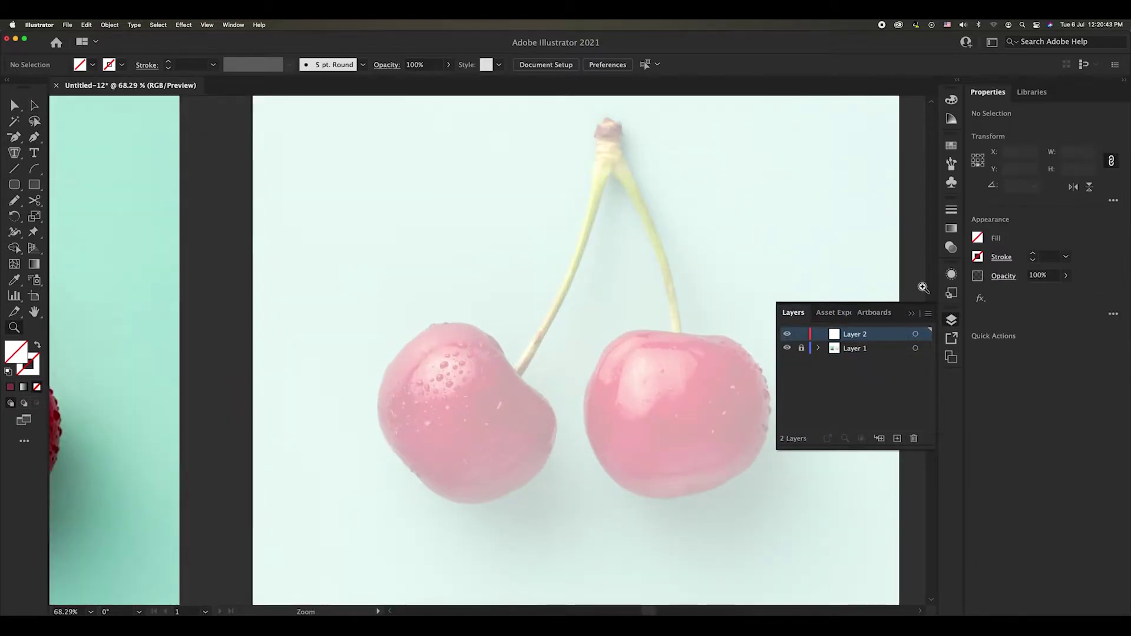
pyautogui.moveTo(538, 373)
pyautogui.mouseDown()
pyautogui.moveTo(713, 352)
pyautogui.moveTo(606, 341)
pyautogui.mouseUp()
pyautogui.press('p')
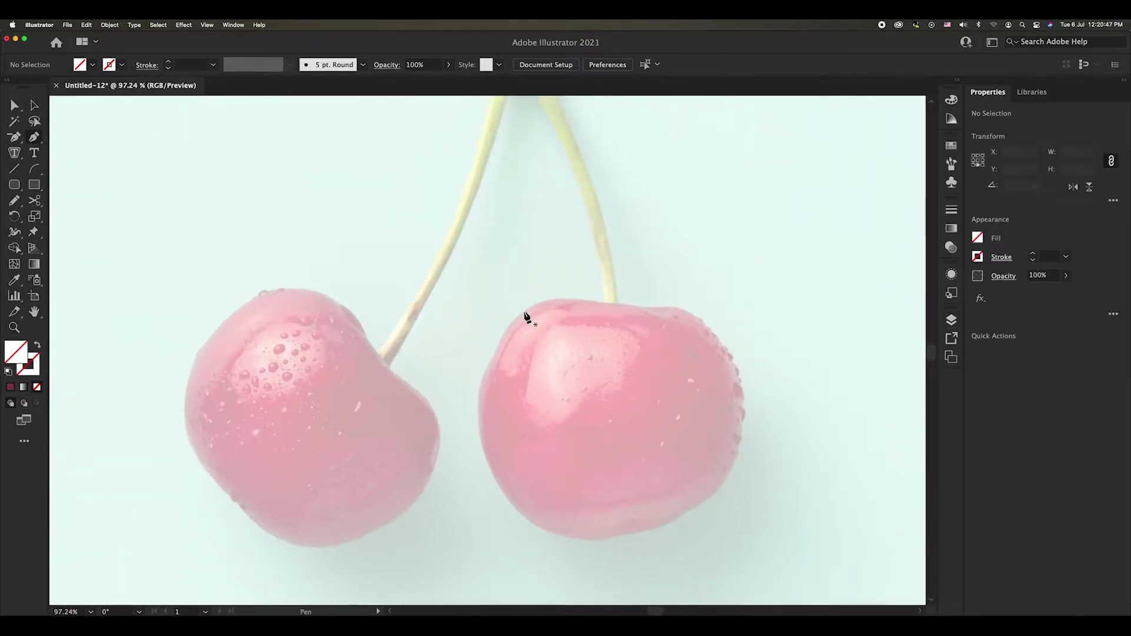
pyautogui.click(35, 139)
pyautogui.click(482, 446)
pyautogui.click(492, 354)
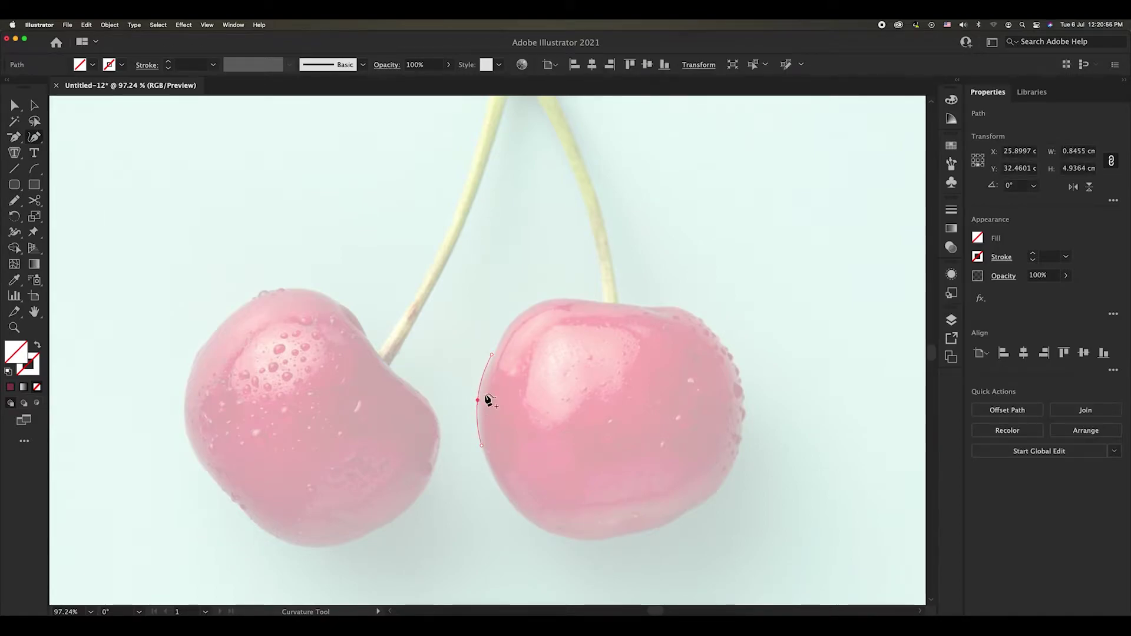
pyautogui.click(563, 299)
pyautogui.moveTo(530, 325); pyautogui.dragTo(522, 315)
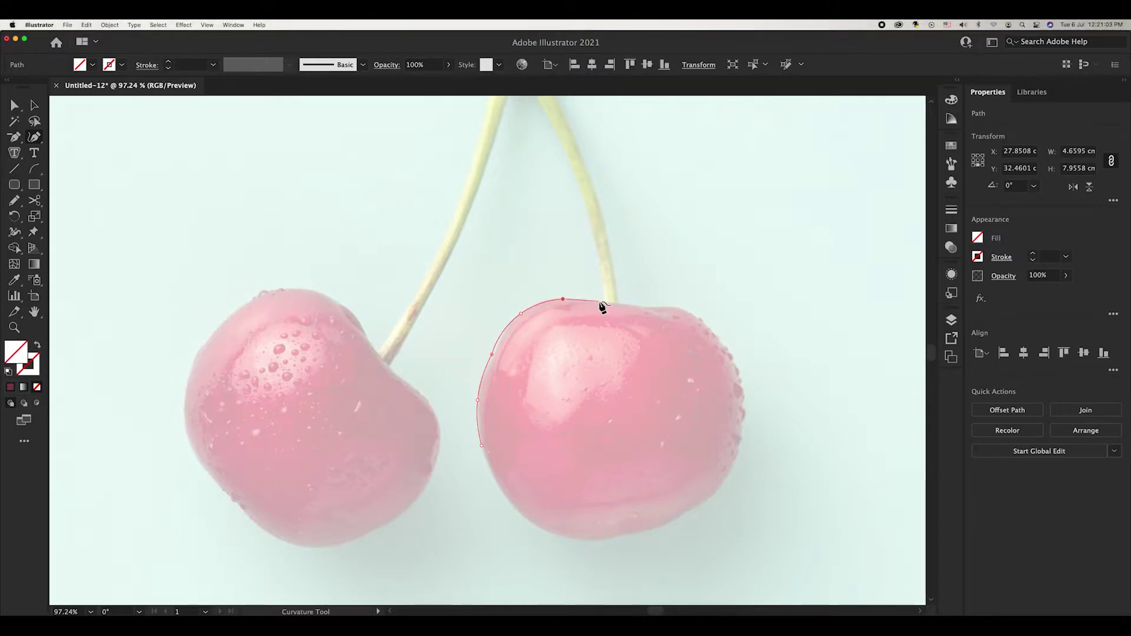
# Continue the right cherry's outline across the top, down the right side and bottom, closing it
pyautogui.click(639, 307)
pyautogui.moveTo(593, 301); pyautogui.dragTo(573, 299)
pyautogui.click(608, 303)
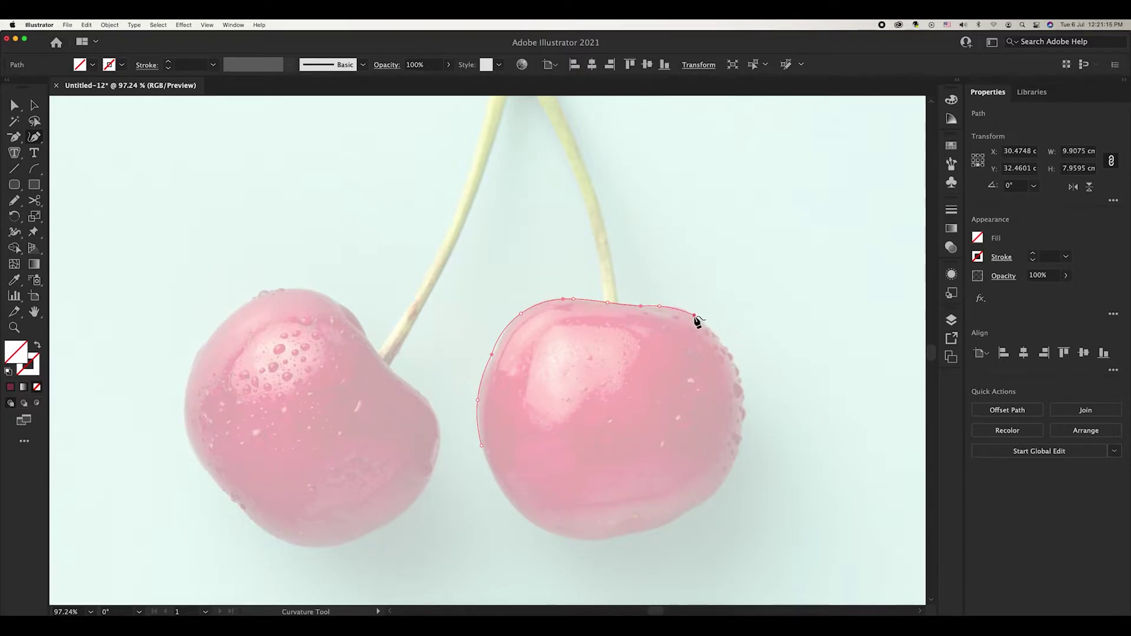
pyautogui.click(741, 395)
pyautogui.click(716, 491)
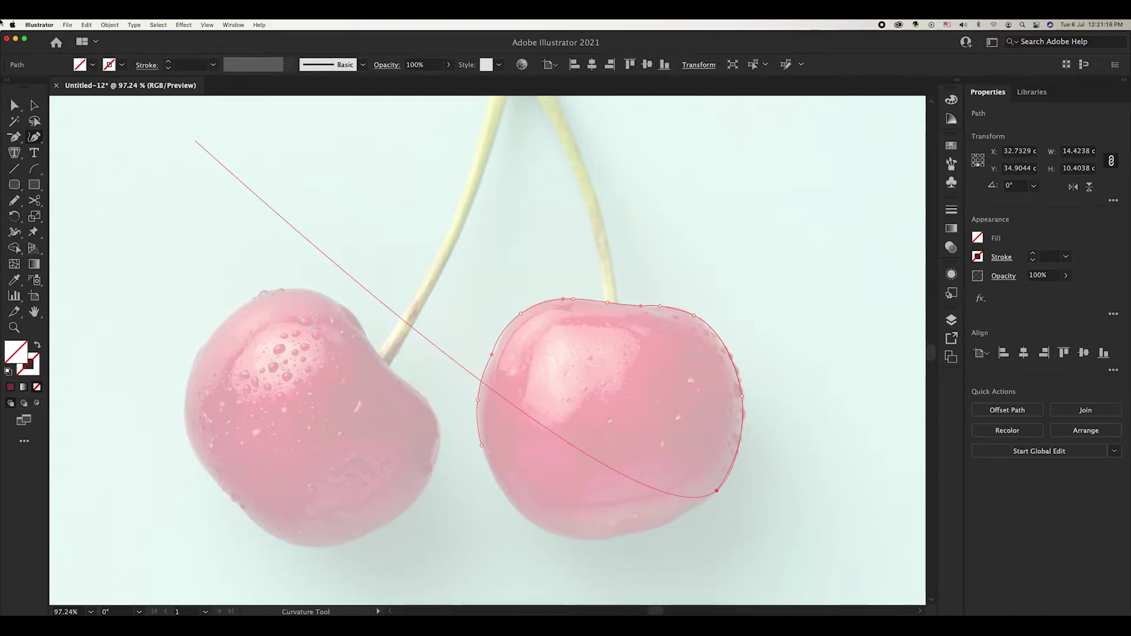
pyautogui.click(686, 512)
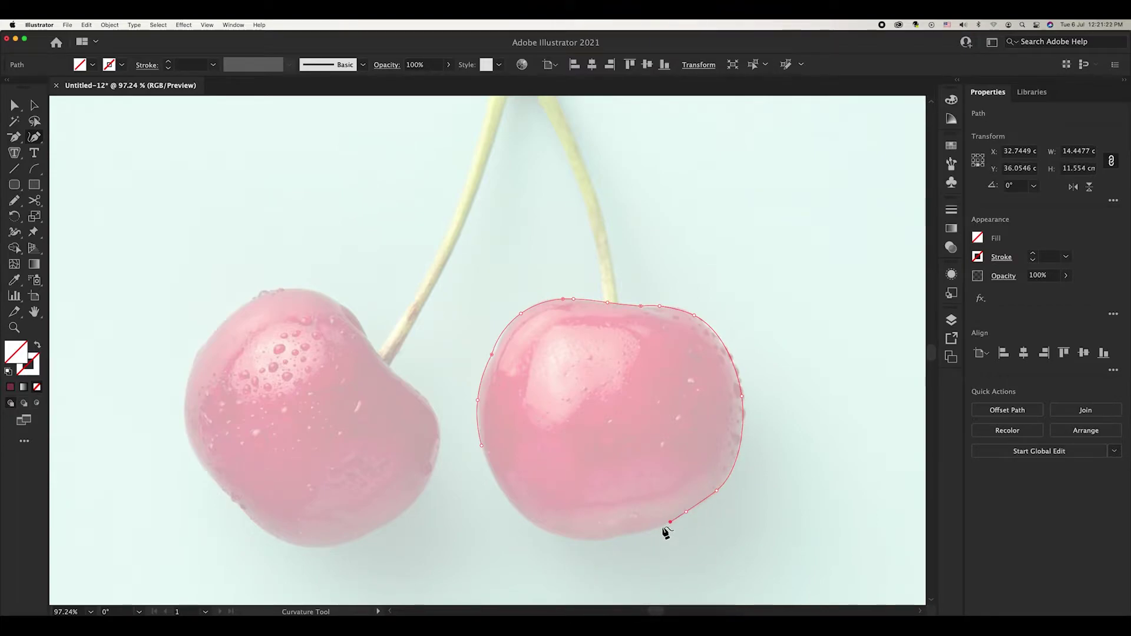
pyautogui.click(615, 536)
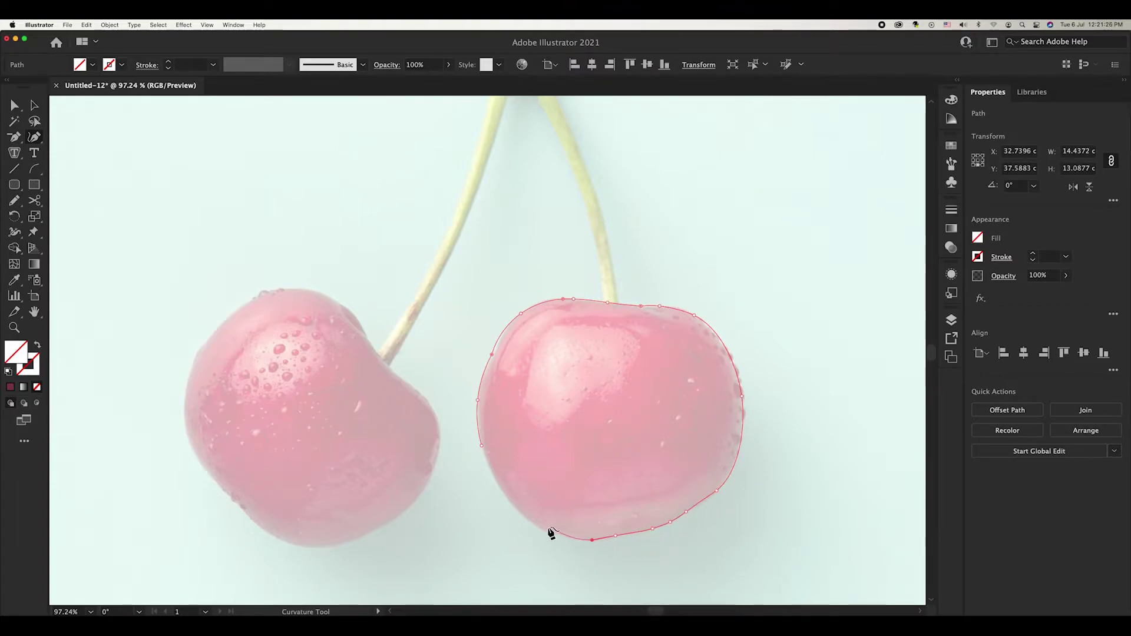
pyautogui.click(482, 447)
# Trace the left cherry's outline from its bottom, through the stem dip, back to the start
pyautogui.hscroll(-4, 470, 457)
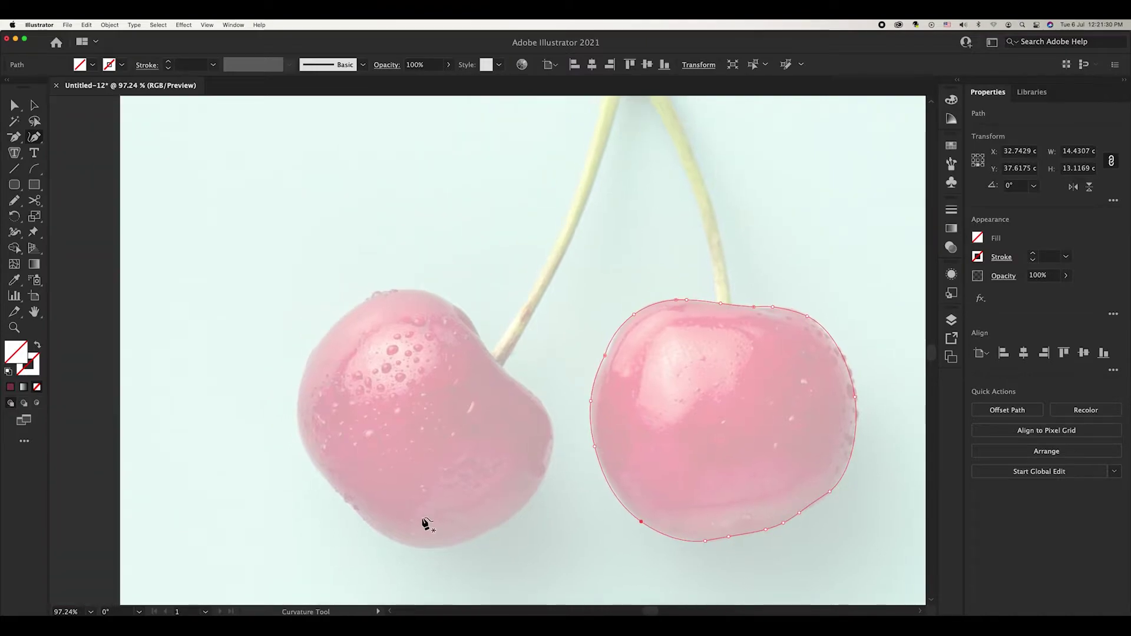
pyautogui.click(440, 548)
pyautogui.click(529, 500)
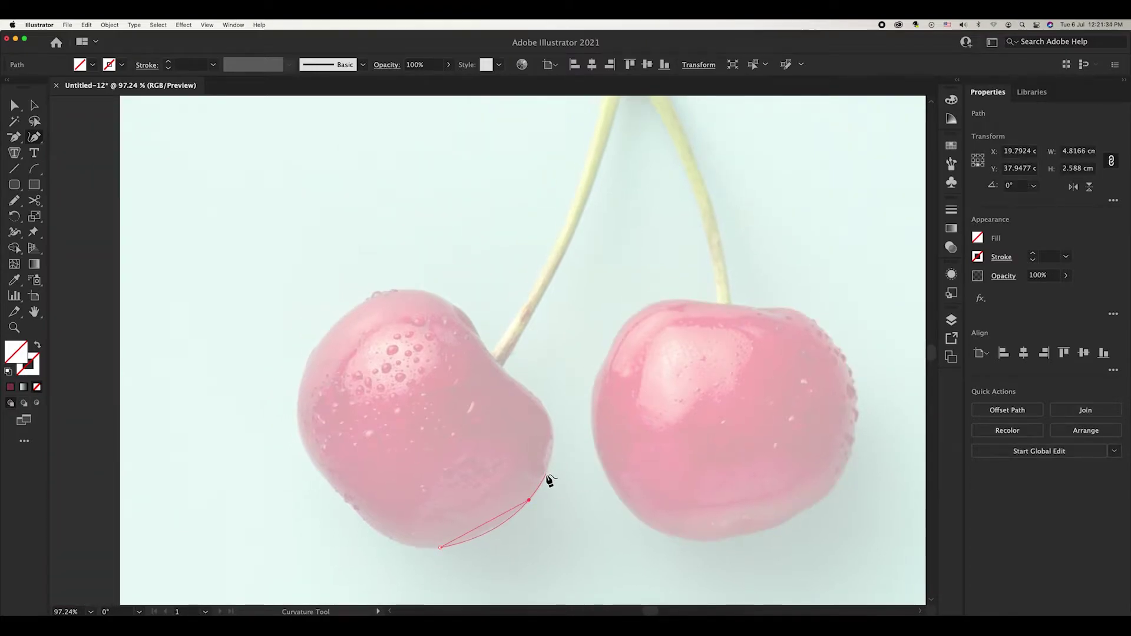
pyautogui.click(546, 474)
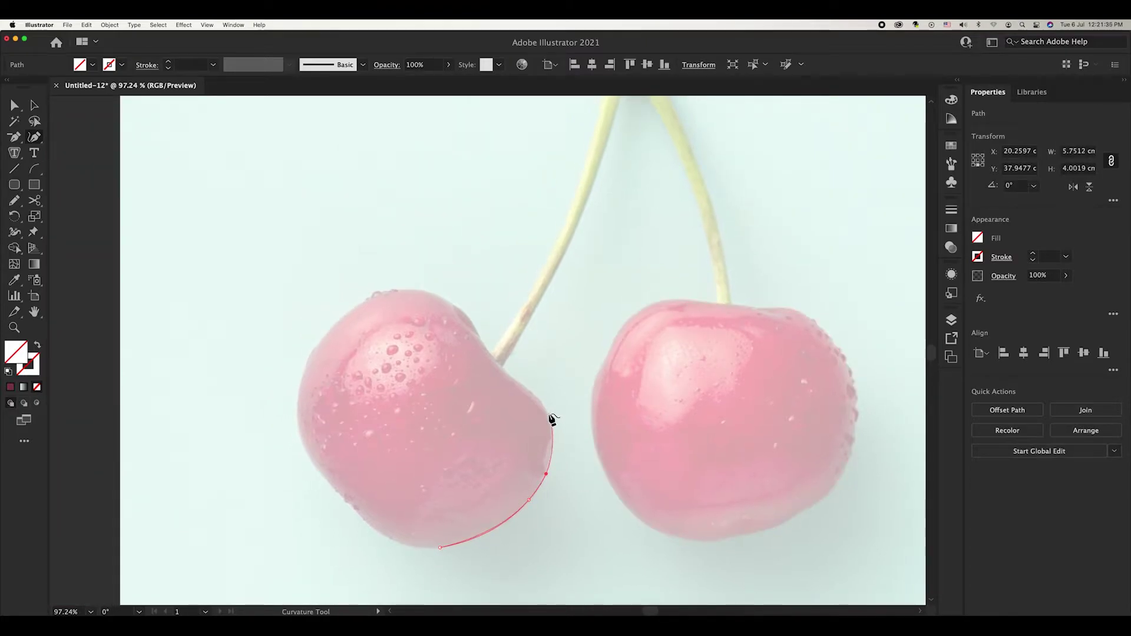
pyautogui.click(488, 350)
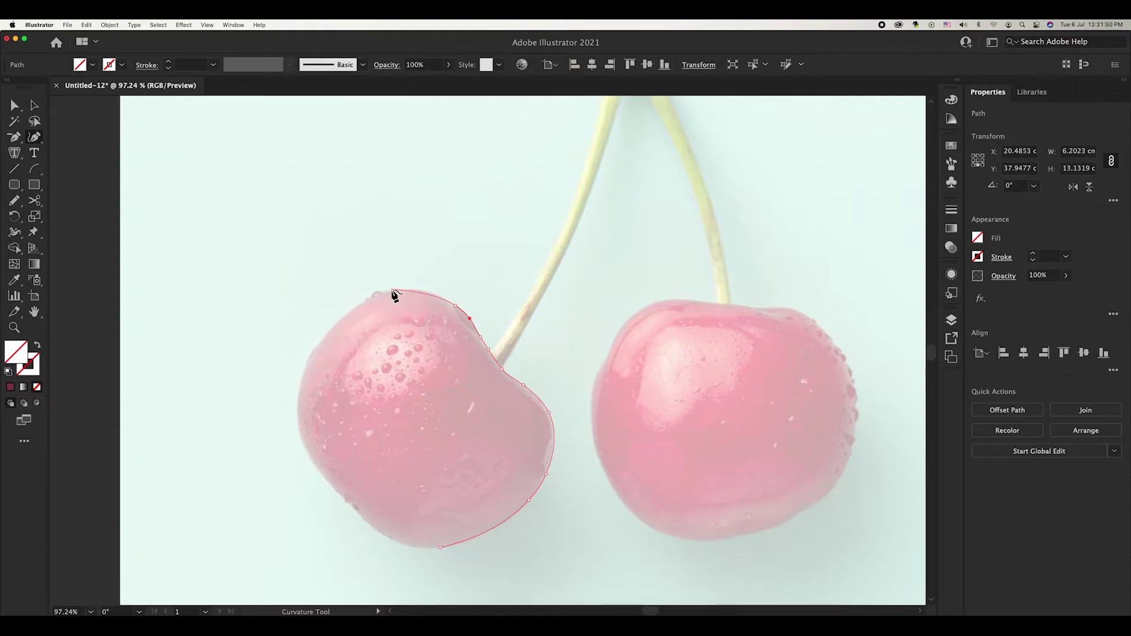
pyautogui.click(413, 290)
pyautogui.click(300, 412)
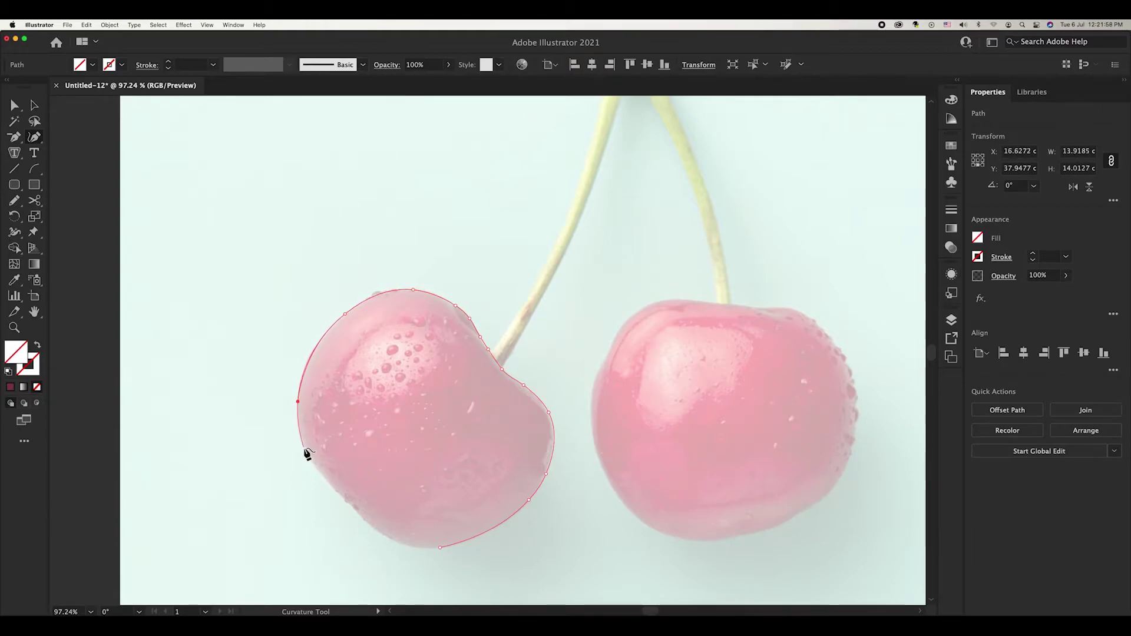
pyautogui.click(344, 497)
pyautogui.click(366, 522)
pyautogui.click(393, 541)
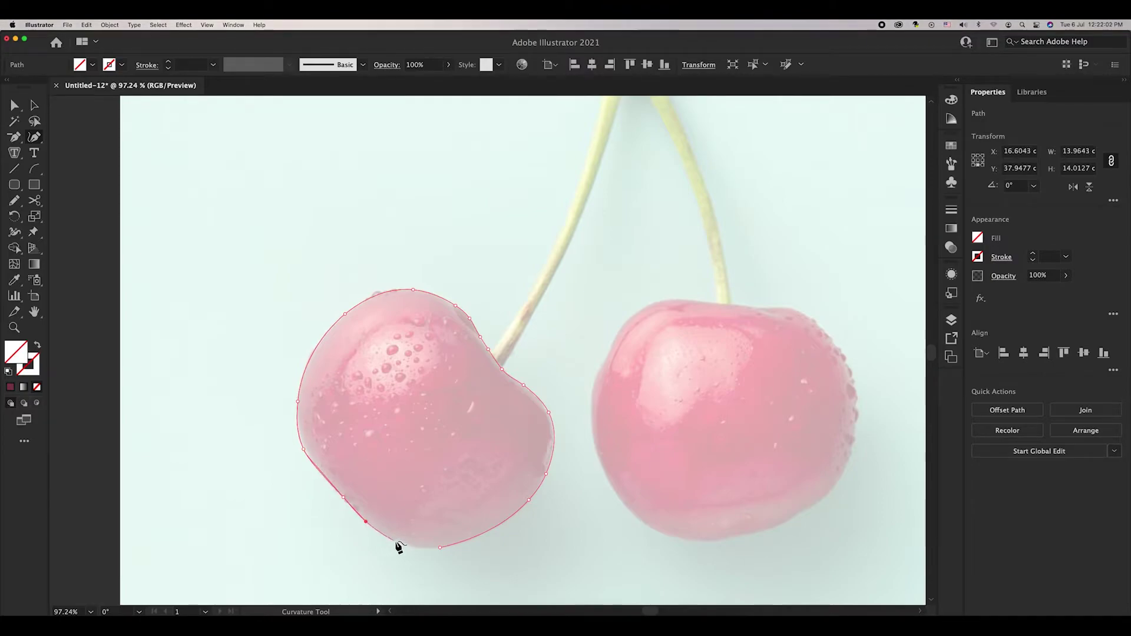
pyautogui.click(440, 548)
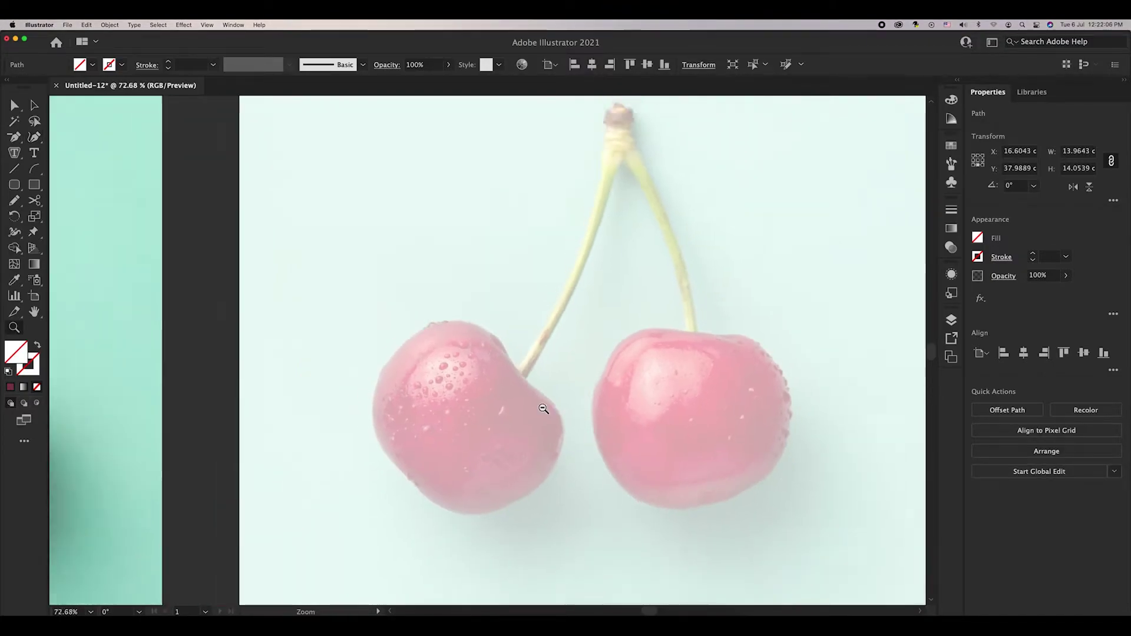
pyautogui.scroll(-3, 627, 351)
# Give both cherry outlines a 1 pt #823b4f stroke
pyautogui.keyDown('shift'); pyautogui.click(626, 351); pyautogui.keyUp('shift')
pyautogui.press('x')
pyautogui.press(',')
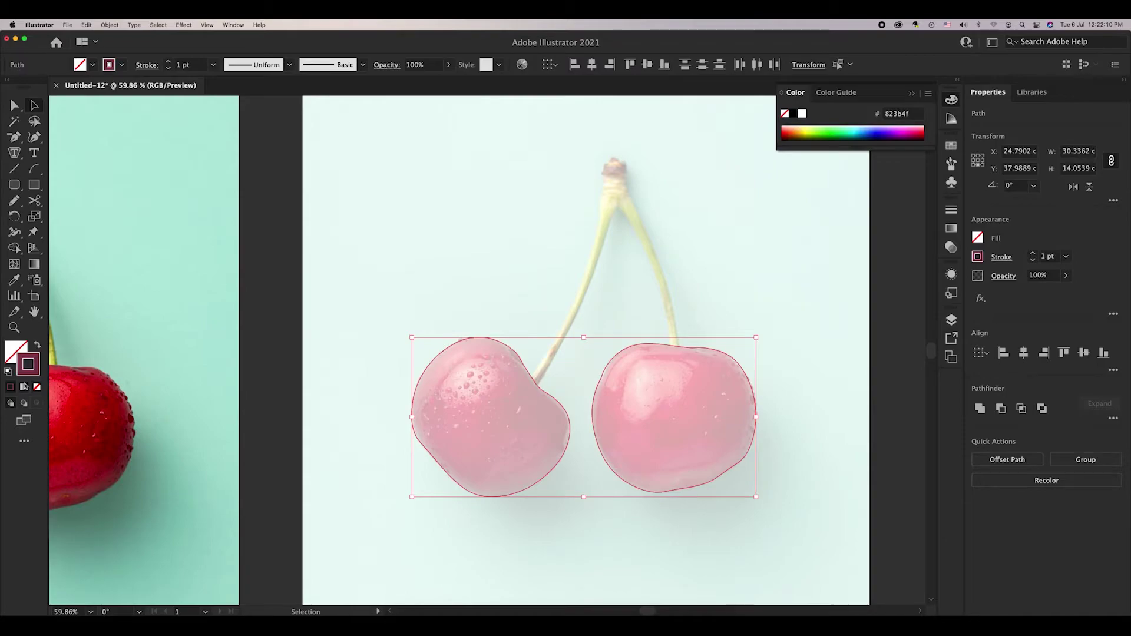
pyautogui.press('z')
pyautogui.moveTo(569, 393)
pyautogui.mouseDown()
pyautogui.moveTo(671, 394)
pyautogui.moveTo(666, 409)
pyautogui.mouseUp()
pyautogui.press('v')
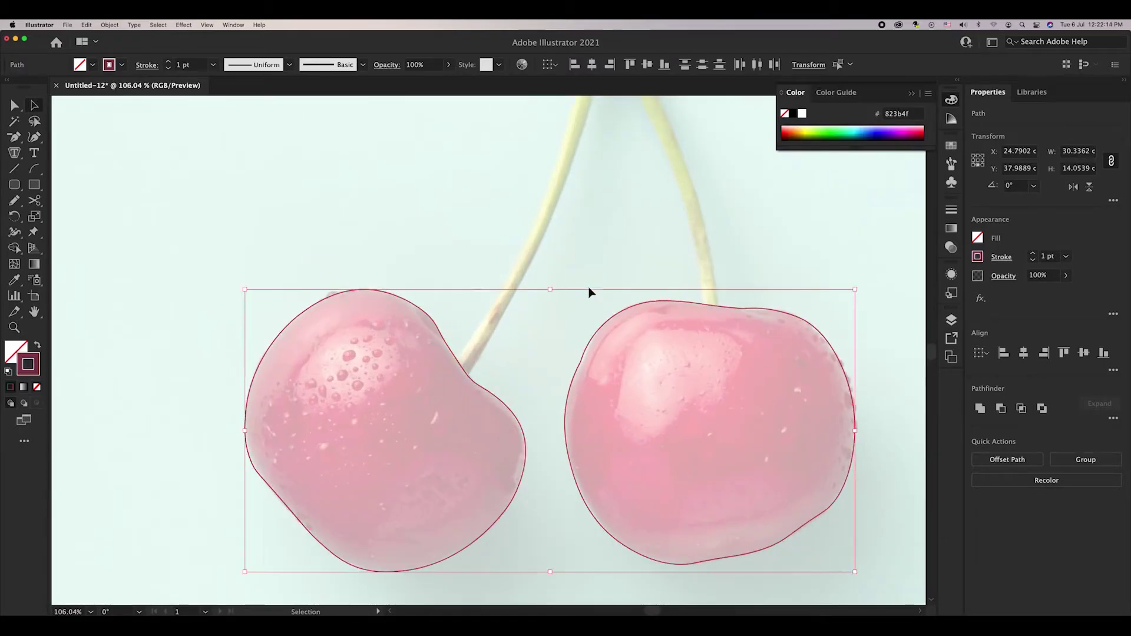
pyautogui.click(348, 213)
# Zoom closer and trace the stem up the left stem and down the right stem's inner edge
pyautogui.press('z')
pyautogui.scroll(5, 631, 354)
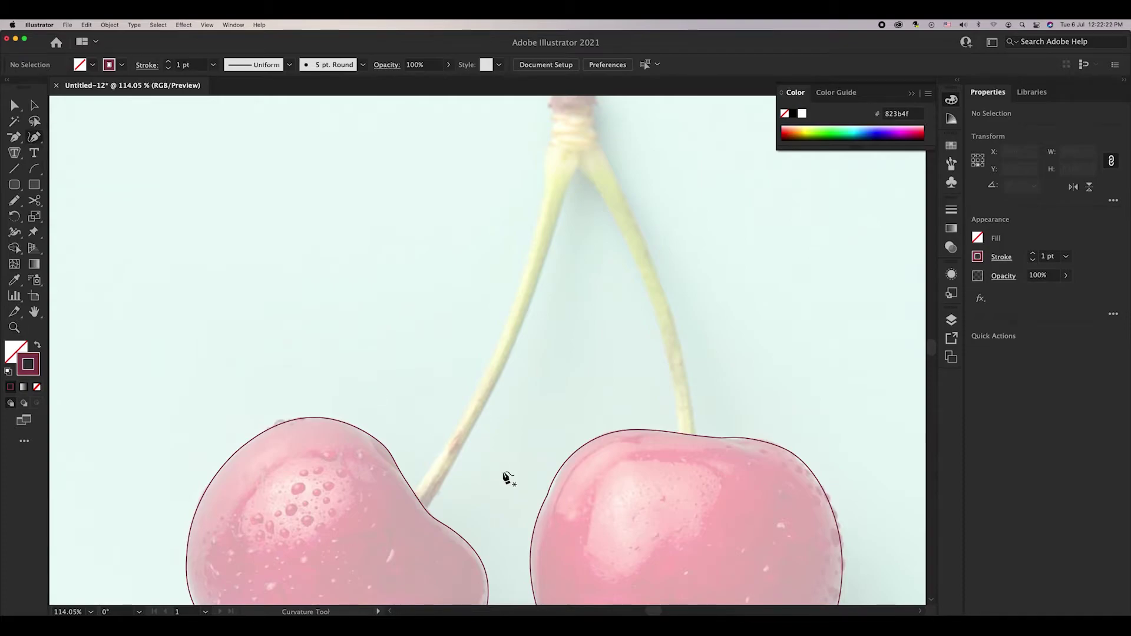
pyautogui.moveTo(35, 137); pyautogui.dragTo(104, 141)
pyautogui.click(423, 513)
pyautogui.click(499, 375)
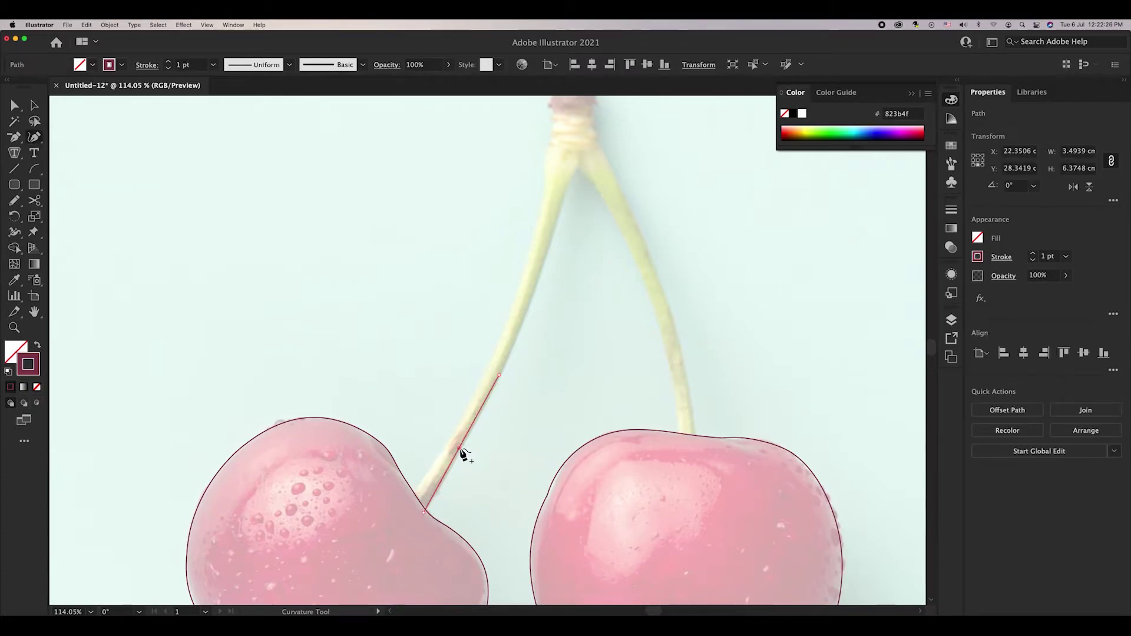
pyautogui.click(575, 164)
pyautogui.click(560, 217)
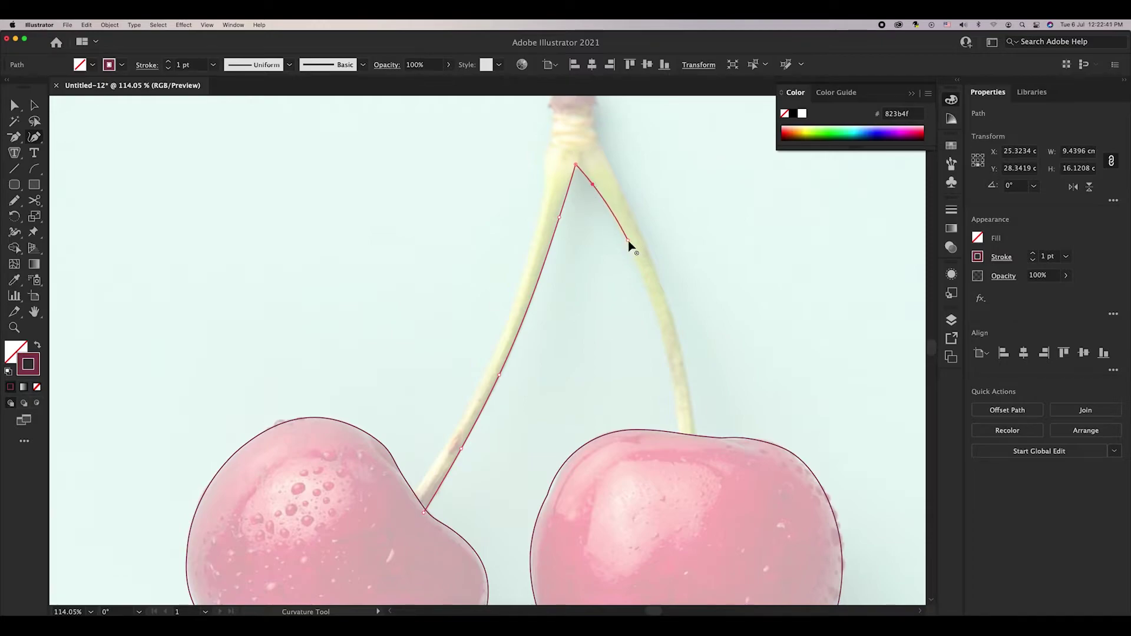
pyautogui.click(684, 436)
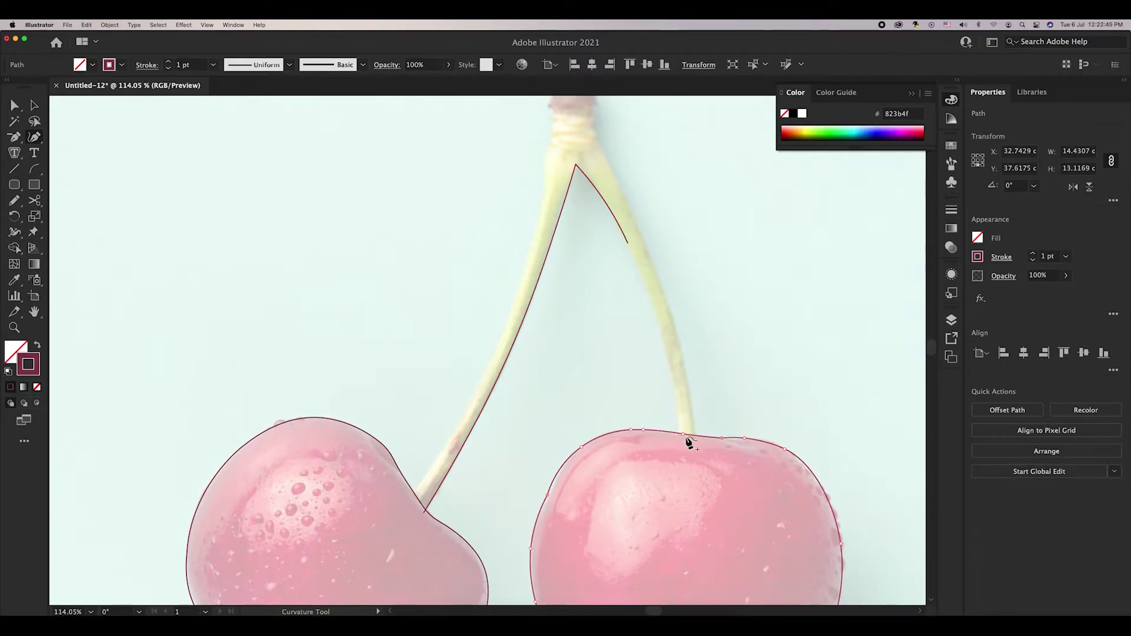
pyautogui.click(629, 247)
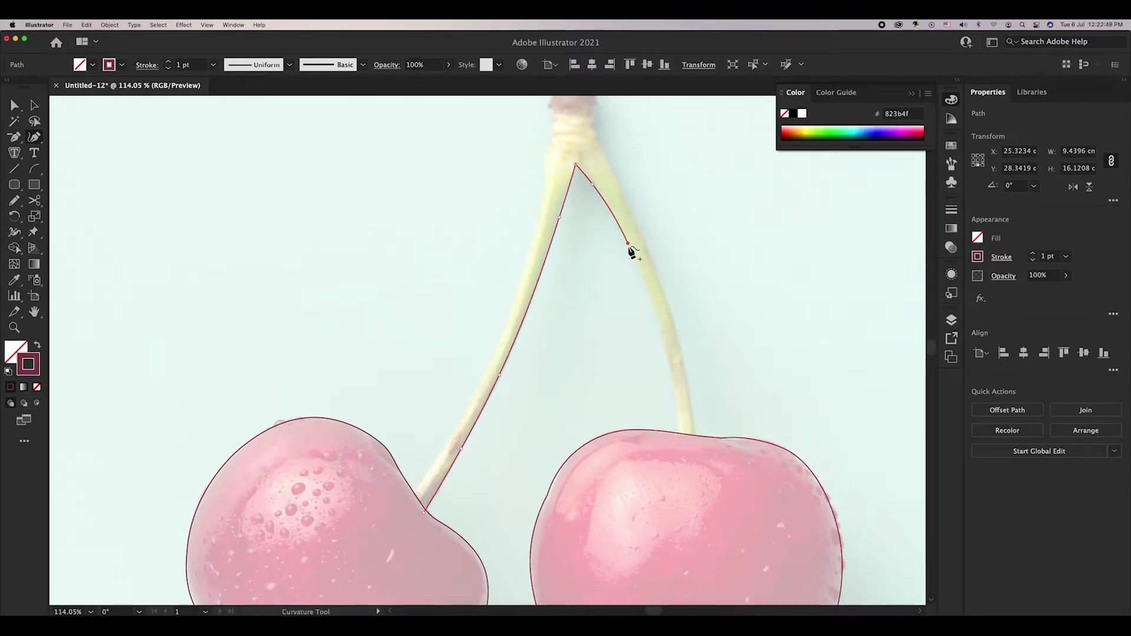
pyautogui.click(675, 390)
pyautogui.click(682, 437)
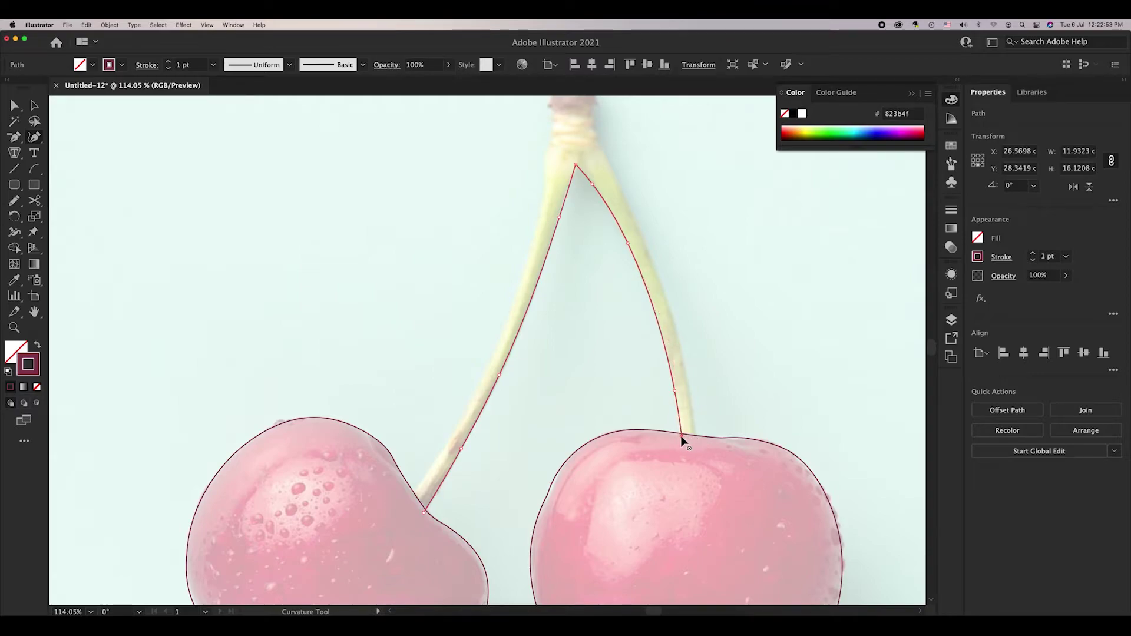
# Trace the right stem's outer edge, the brown tip and the left stem's outer edge, closing the outline
pyautogui.click(697, 438)
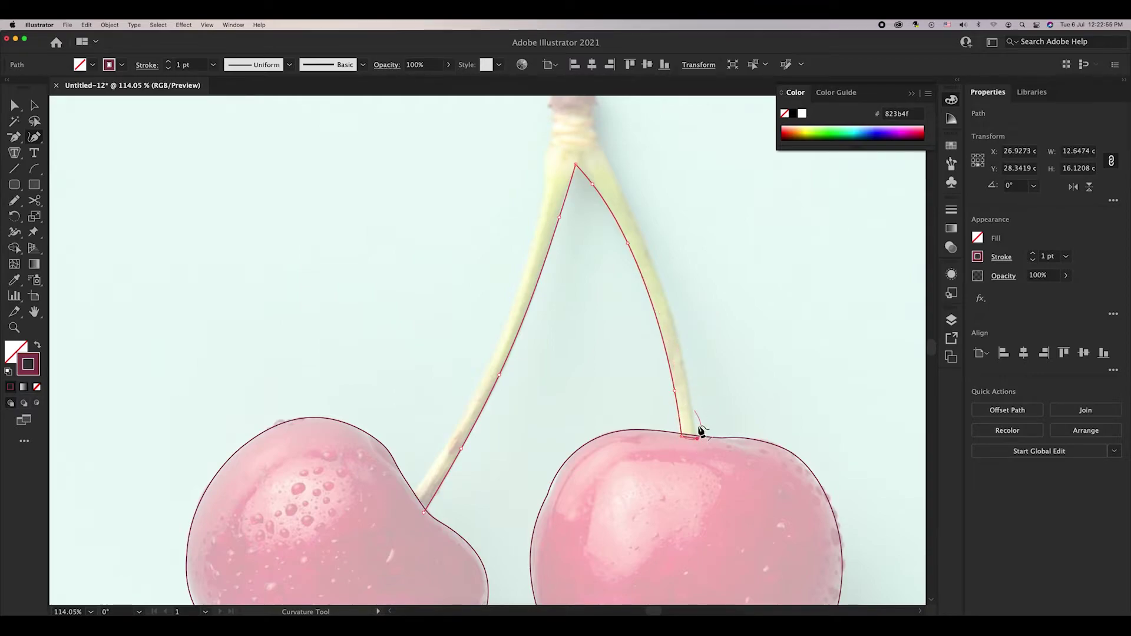
pyautogui.click(660, 284)
pyautogui.click(684, 372)
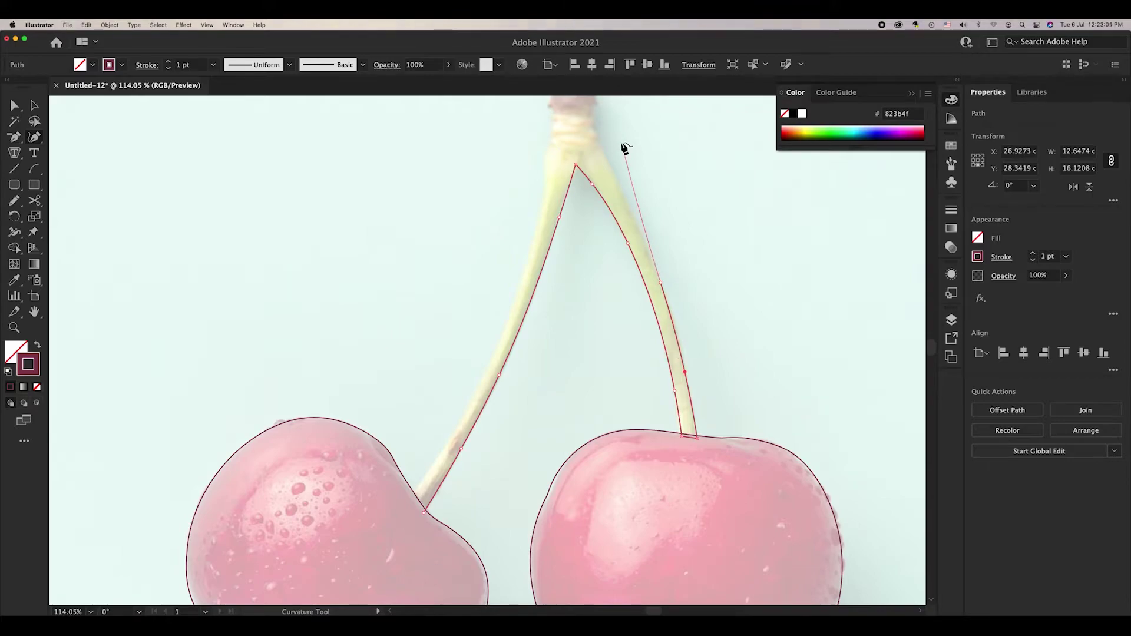
pyautogui.click(598, 144)
pyautogui.moveTo(598, 146); pyautogui.dragTo(647, 286)
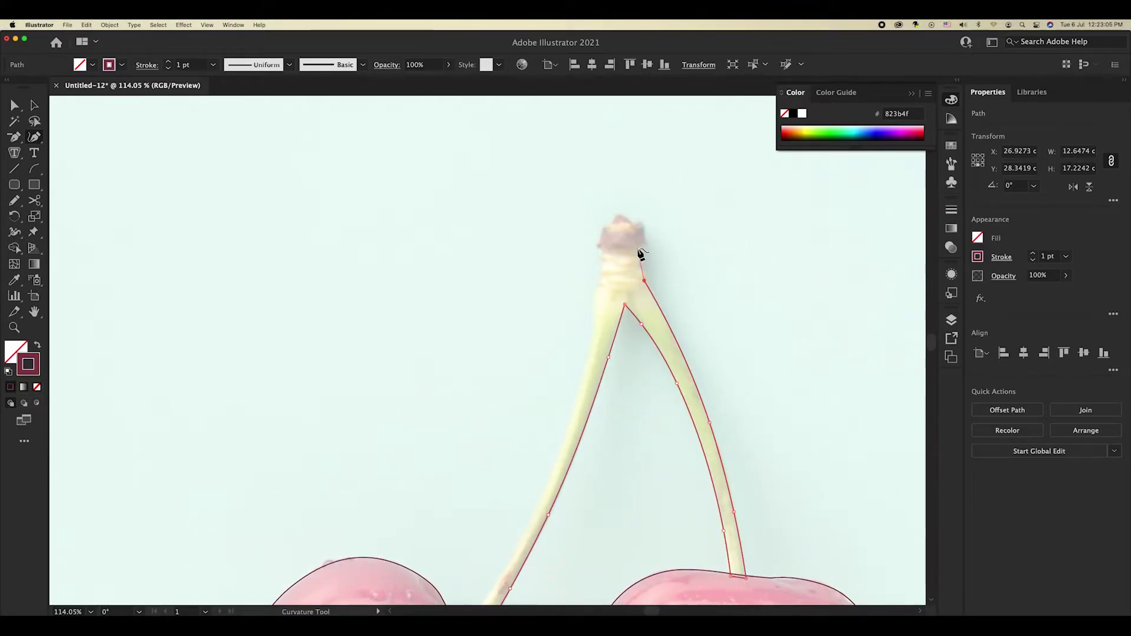
pyautogui.click(642, 239)
pyautogui.click(630, 223)
pyautogui.click(614, 220)
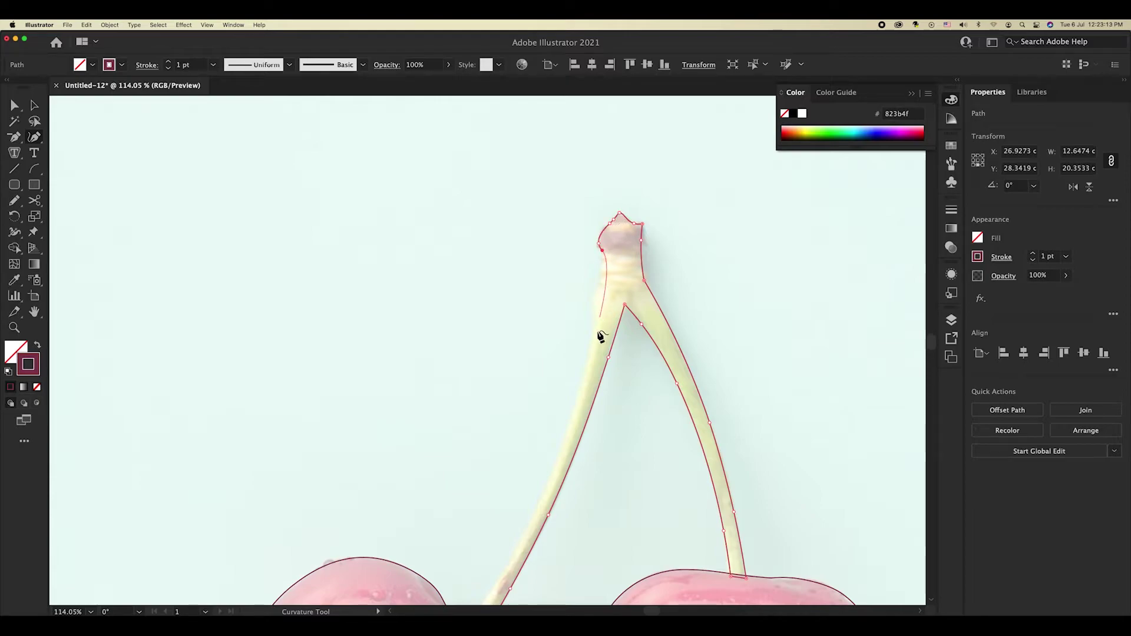
pyautogui.click(586, 369)
pyautogui.moveTo(597, 291); pyautogui.dragTo(602, 286)
pyautogui.scroll(-5, 557, 474)
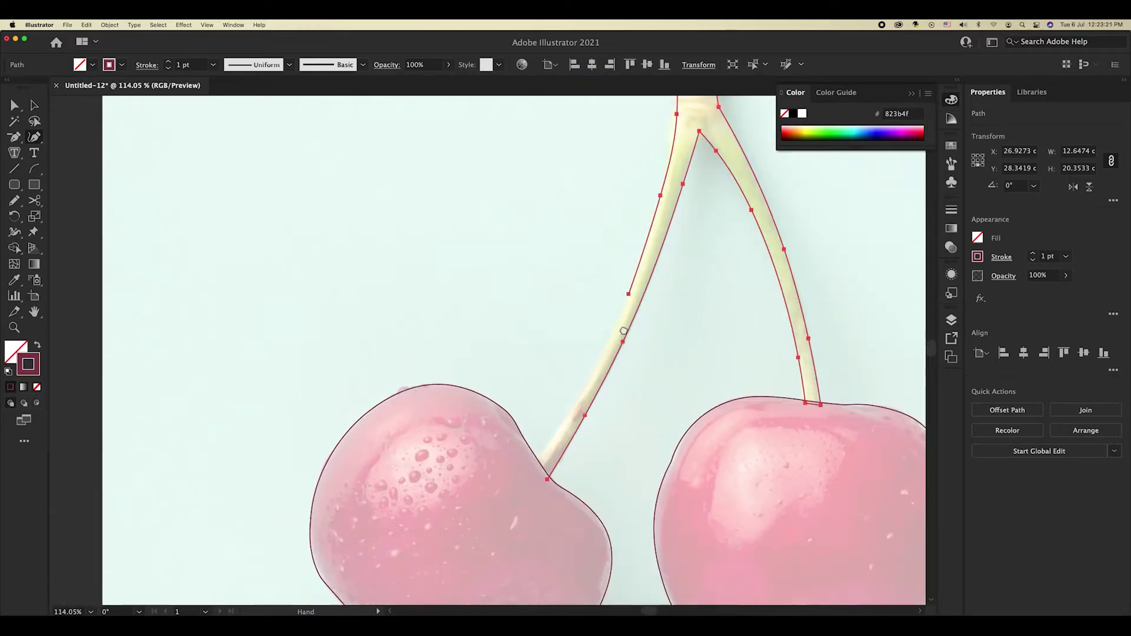
pyautogui.click(534, 464)
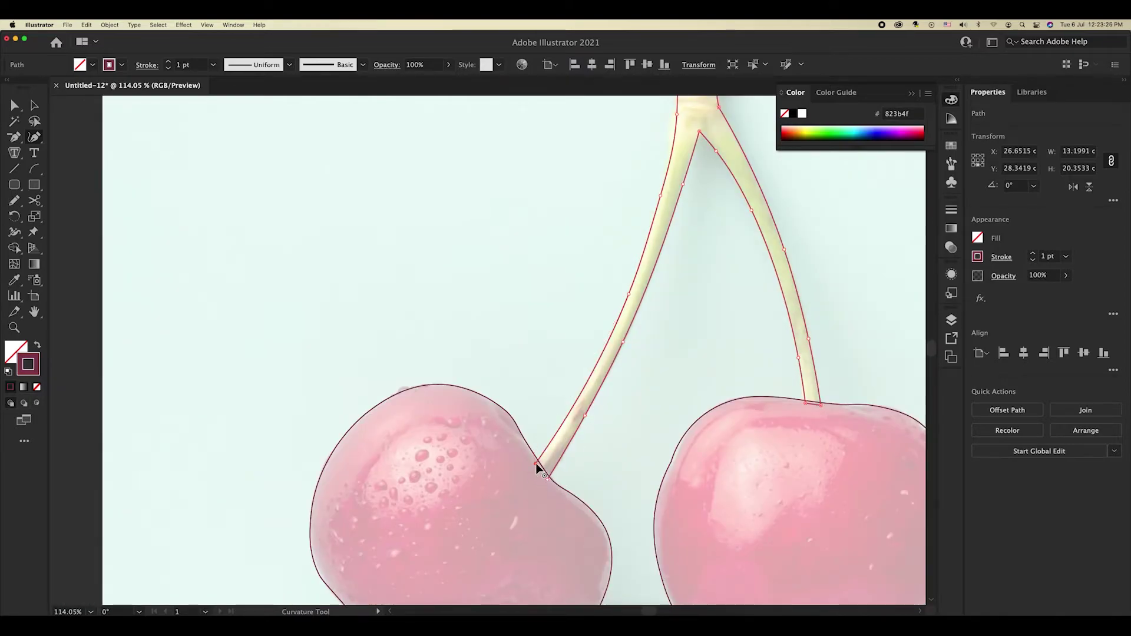
pyautogui.click(550, 485)
pyautogui.hotkey('ctrl', '-')
pyautogui.hotkey('ctrl', '-')
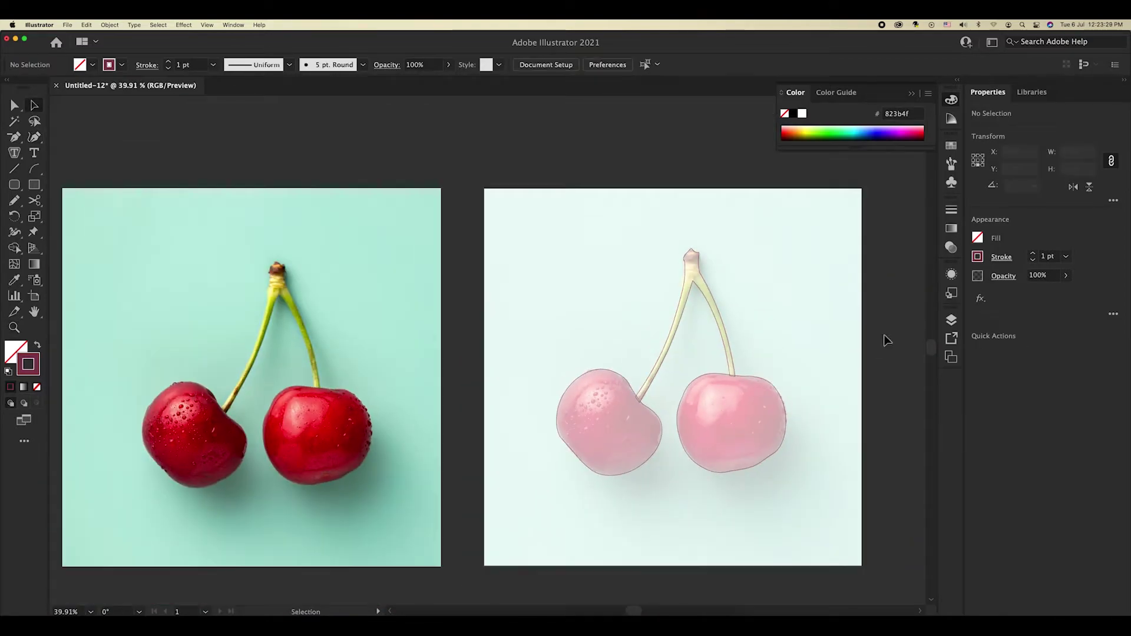
# Unlock Layer 1 and hide the faded cherry photo clip group
pyautogui.click(951, 319)
pyautogui.click(818, 348)
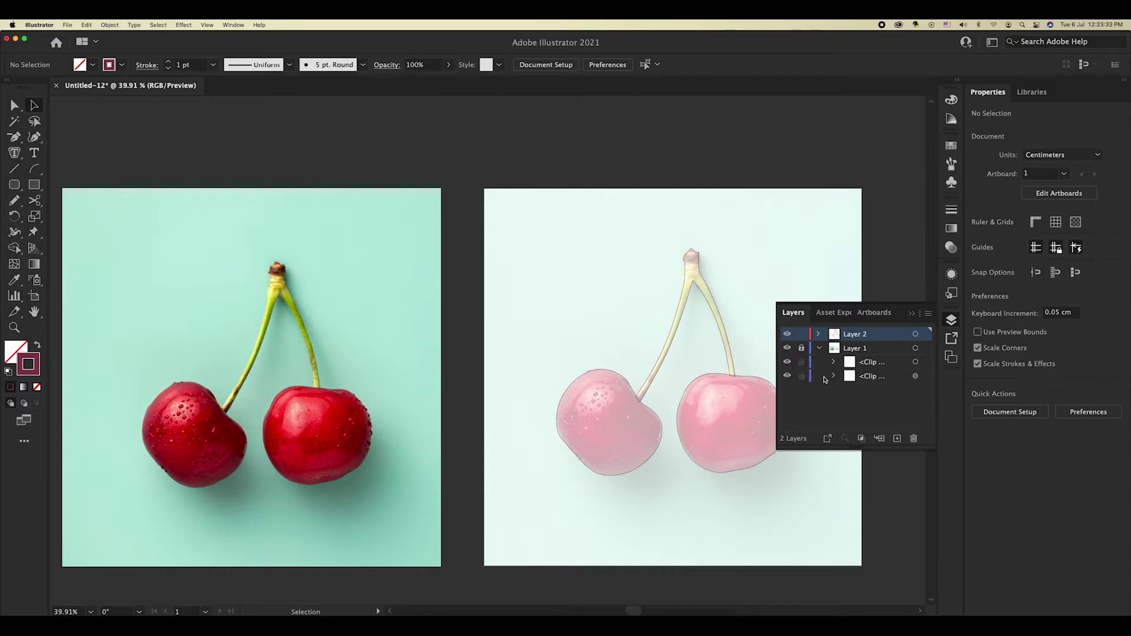
pyautogui.click(801, 349)
pyautogui.click(787, 376)
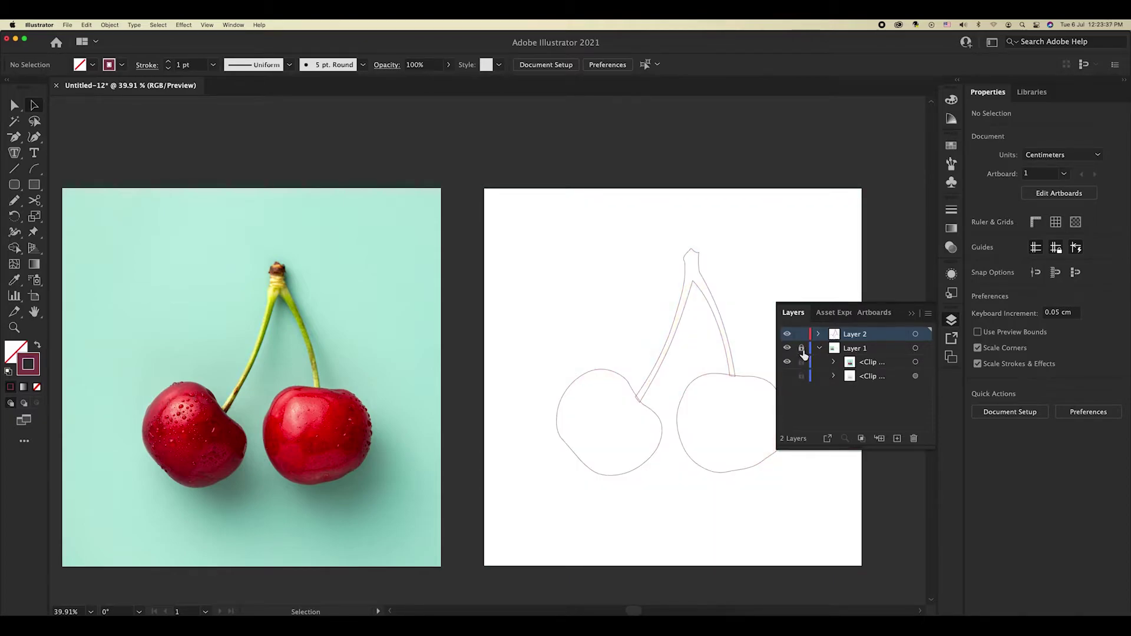
pyautogui.click(818, 348)
# Fill the left and right cherry outlines with reds sampled from the photo
pyautogui.click(635, 389)
pyautogui.scroll(3, 634, 353)
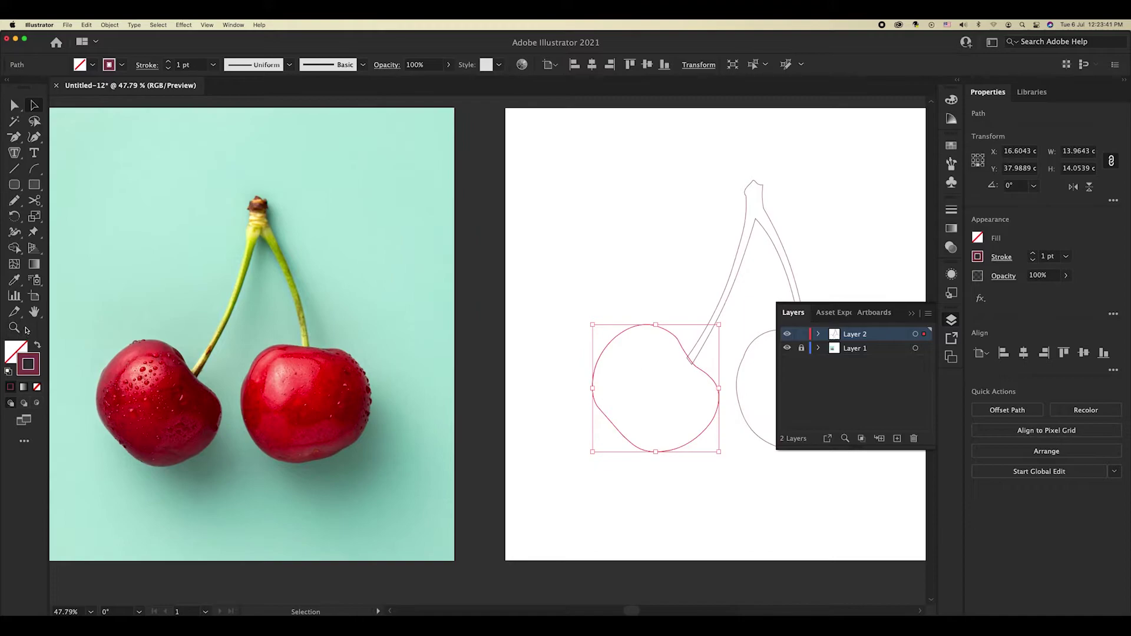
pyautogui.press('i')
pyautogui.click(131, 363)
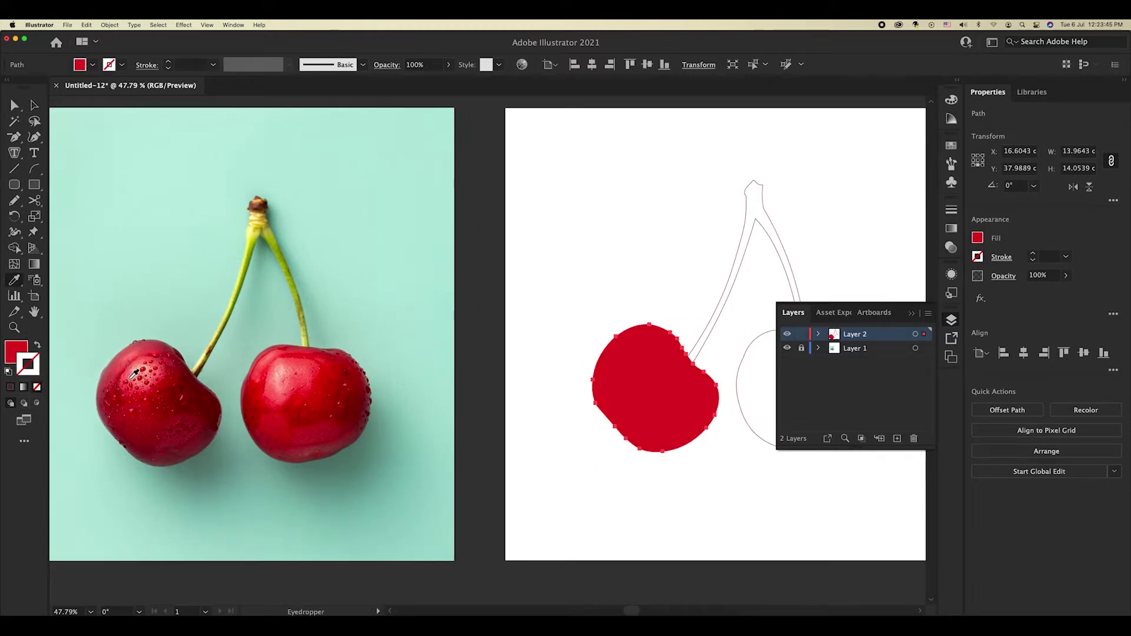
pyautogui.keyDown('super'); pyautogui.click(744, 368); pyautogui.keyUp('super')
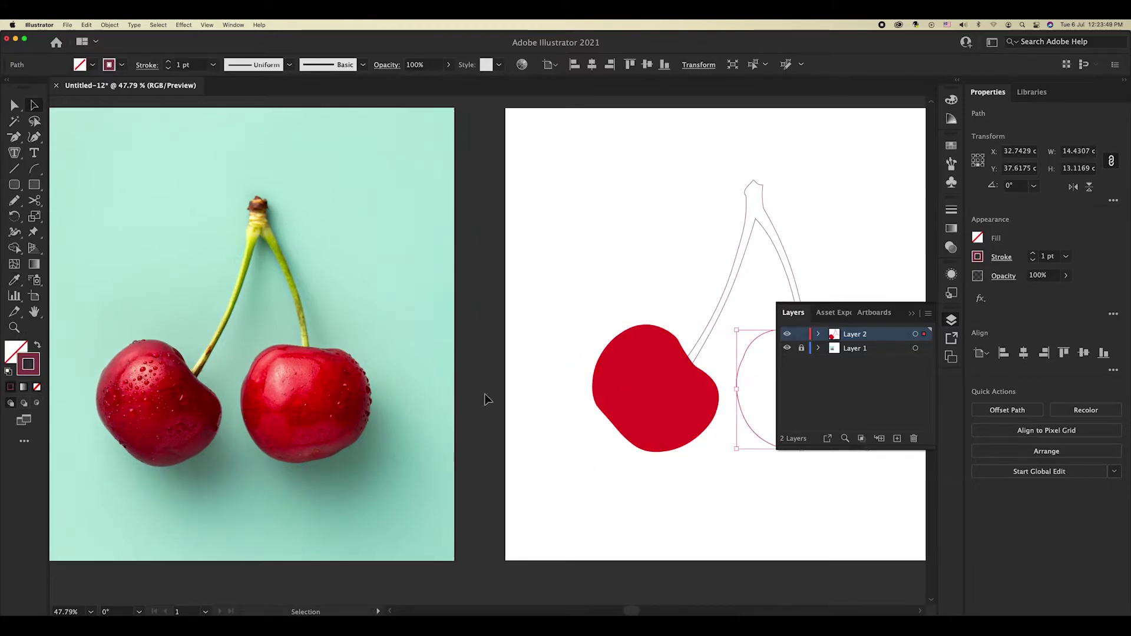
pyautogui.click(294, 412)
# Fill the stem outline with green sampled from the photo
pyautogui.press('super+shift+a')
pyautogui.moveTo(614, 348); pyautogui.dragTo(562, 359)
pyautogui.keyDown('super'); pyautogui.click(729, 286); pyautogui.keyUp('super')
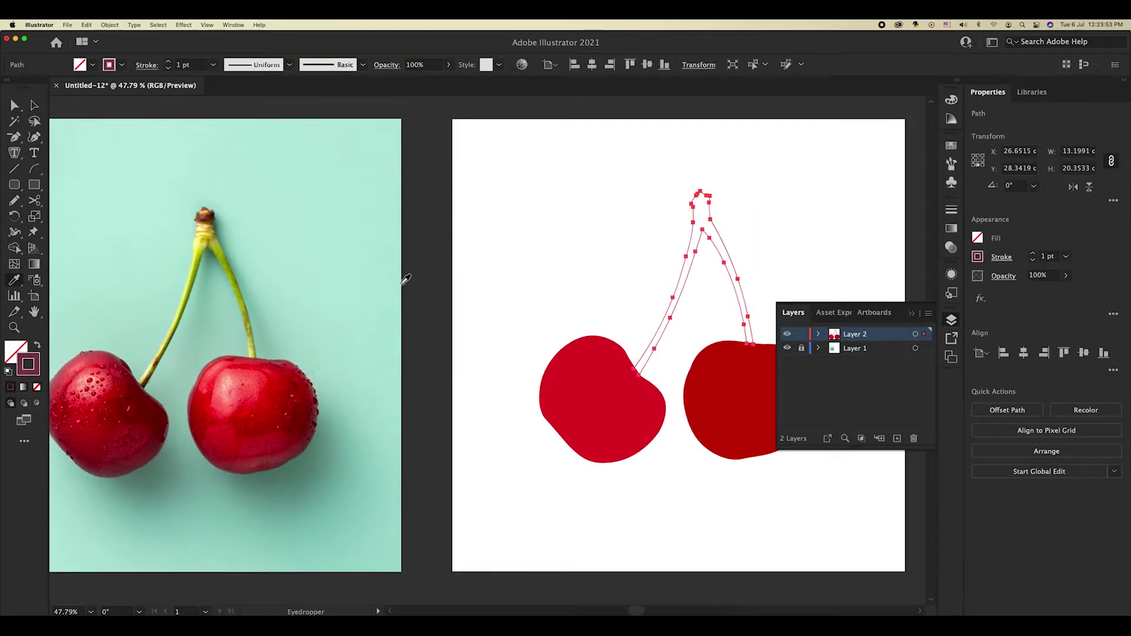
pyautogui.click(239, 282)
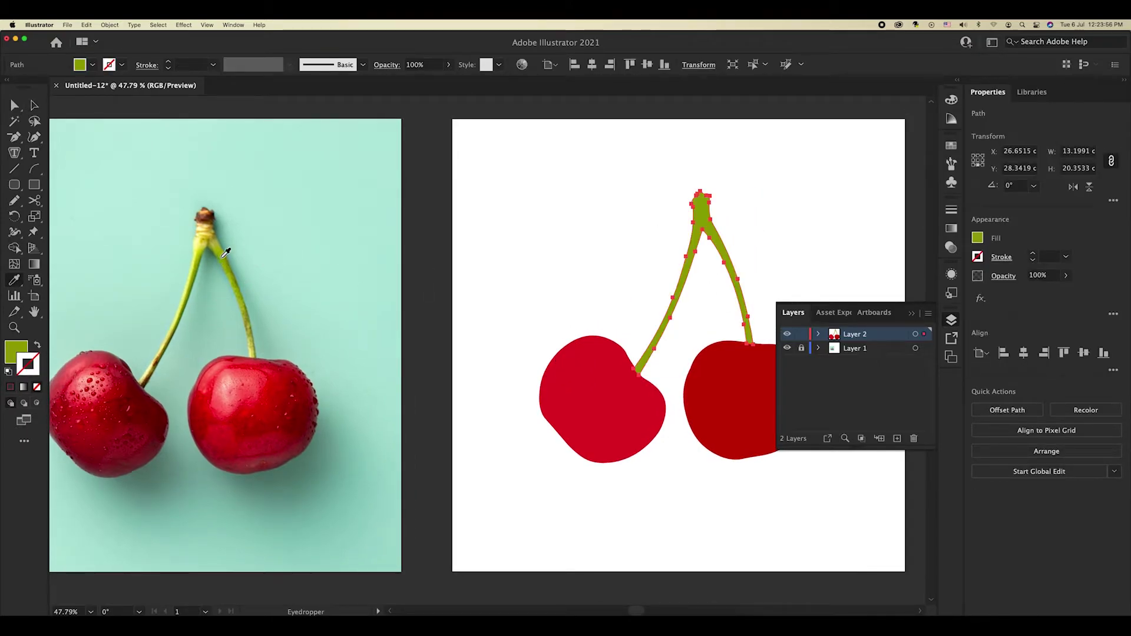
# Move the reference photo right toward the drawing and relock its layer
pyautogui.press('v')
pyautogui.click(770, 255)
pyautogui.press('alt+super+0')
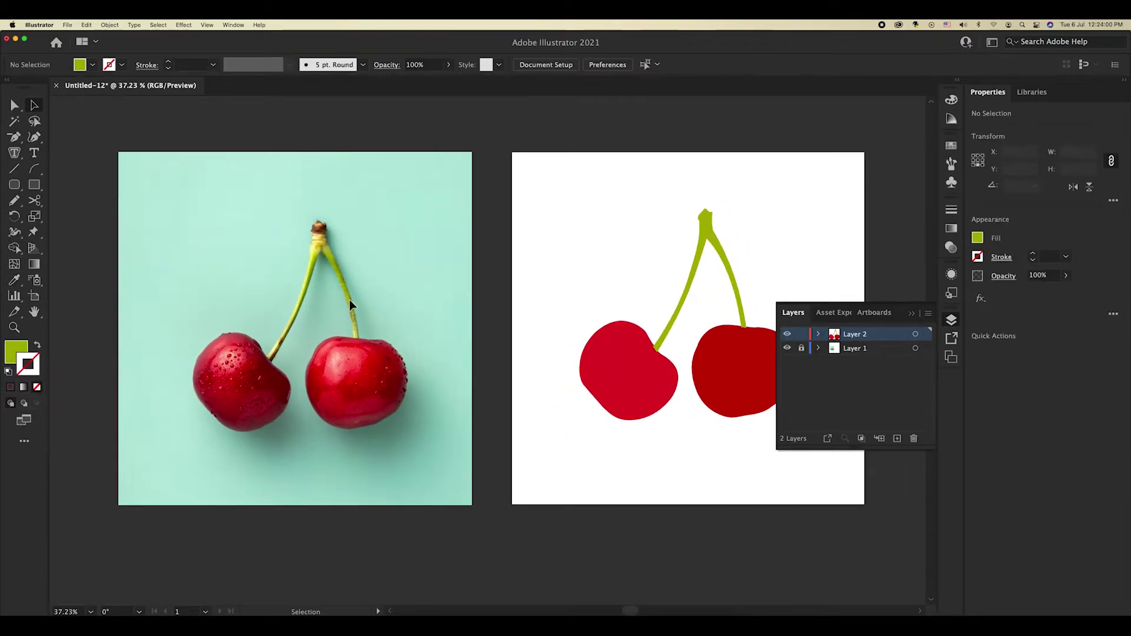
pyautogui.click(801, 348)
pyautogui.click(364, 325)
pyautogui.moveTo(364, 325); pyautogui.dragTo(459, 328)
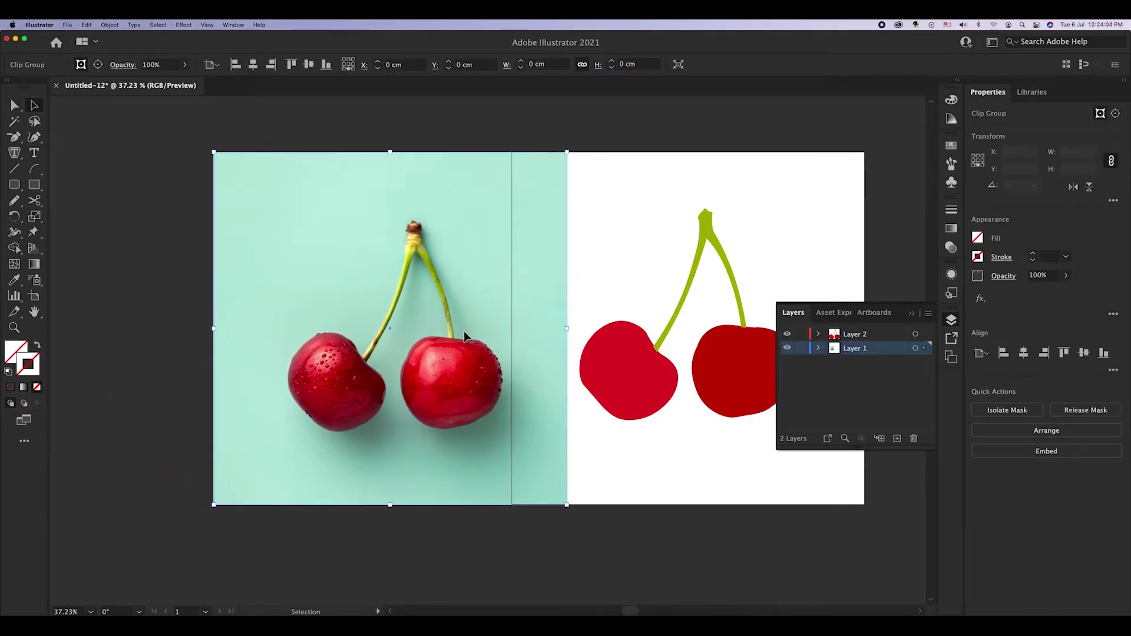
pyautogui.click(801, 348)
pyautogui.press('z')
# Zoom in on the drawn cherries
pyautogui.moveTo(632, 366); pyautogui.dragTo(672, 367)
pyautogui.click(951, 320)
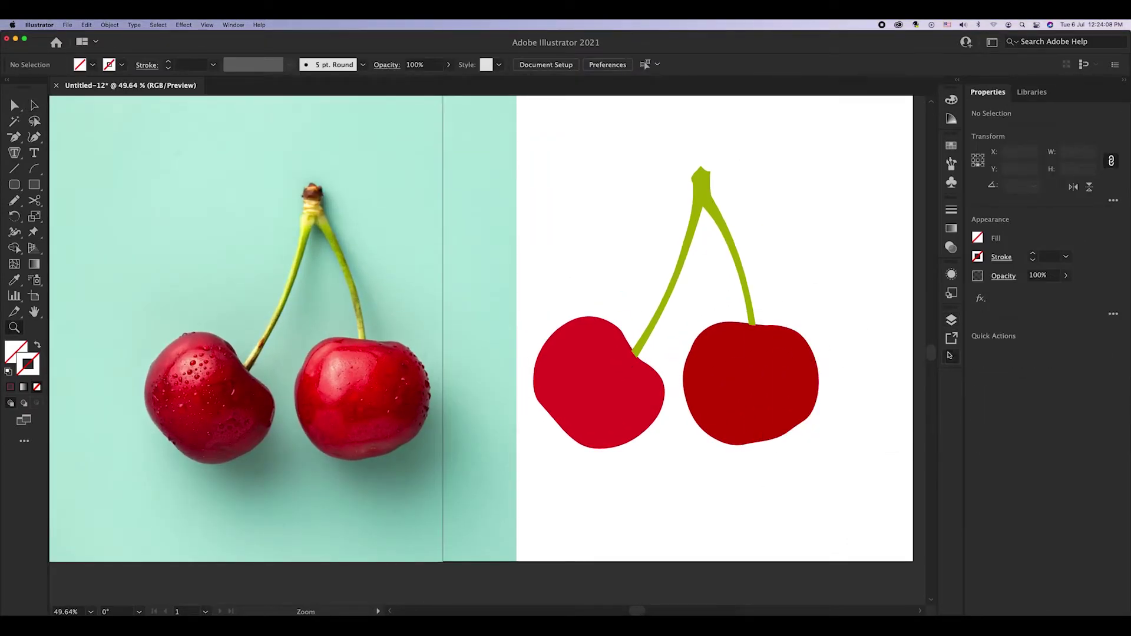
pyautogui.click(952, 320)
pyautogui.moveTo(676, 358); pyautogui.dragTo(735, 338)
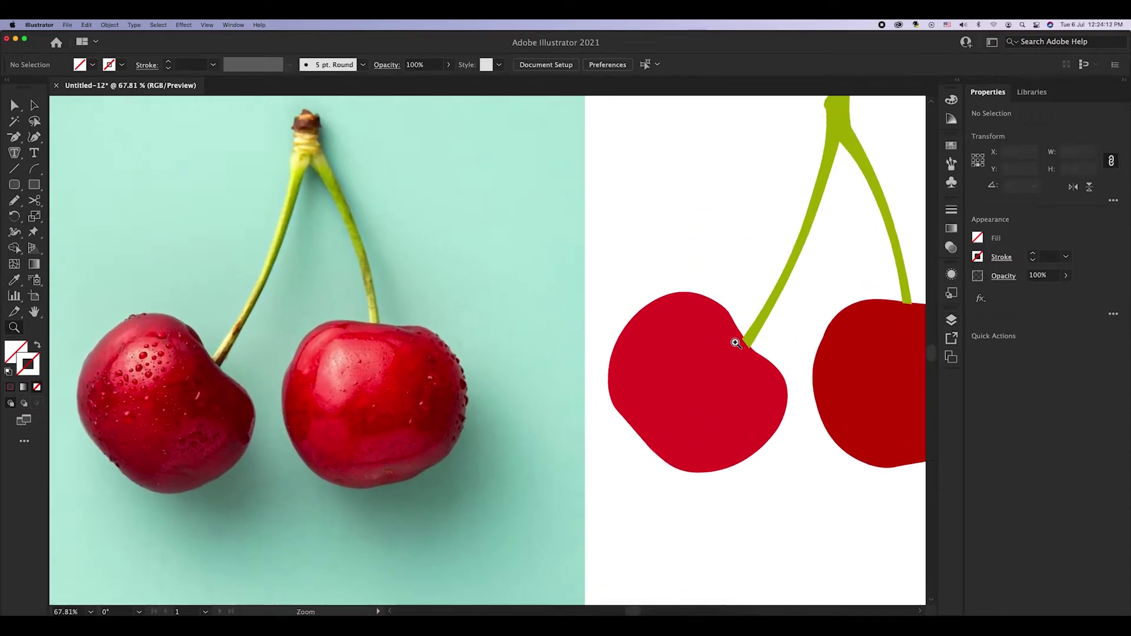
# Send the stem to the back, behind both red cherries
pyautogui.press('a')
pyautogui.click(772, 316)
pyautogui.press('v')
pyautogui.hscroll(5, 774, 315)
pyautogui.click(121, 24)
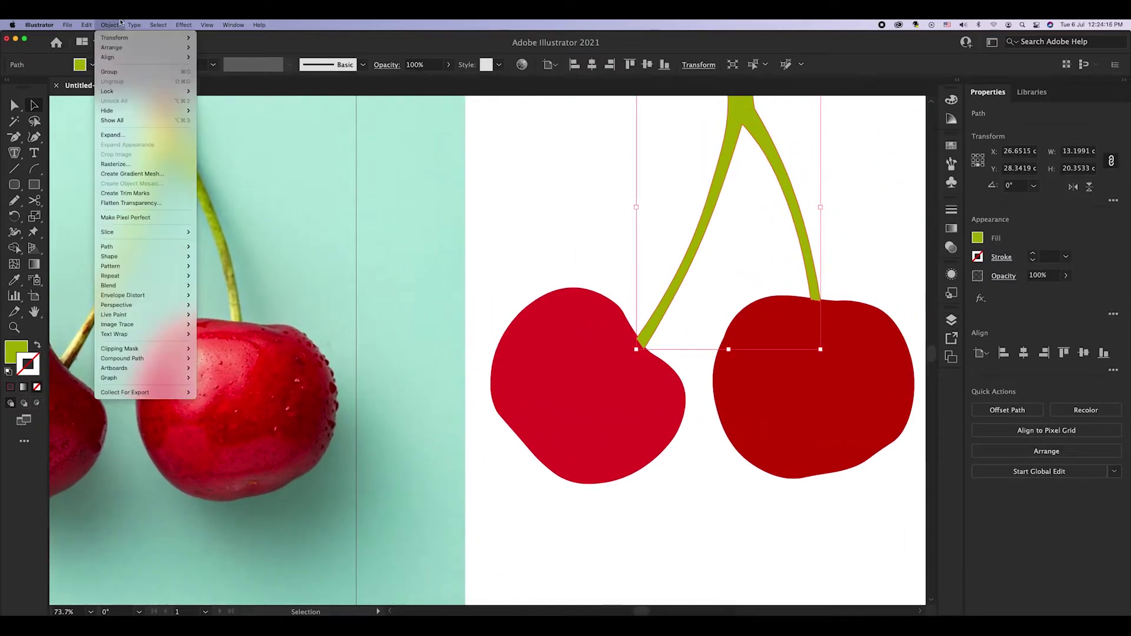
pyautogui.moveTo(112, 47)
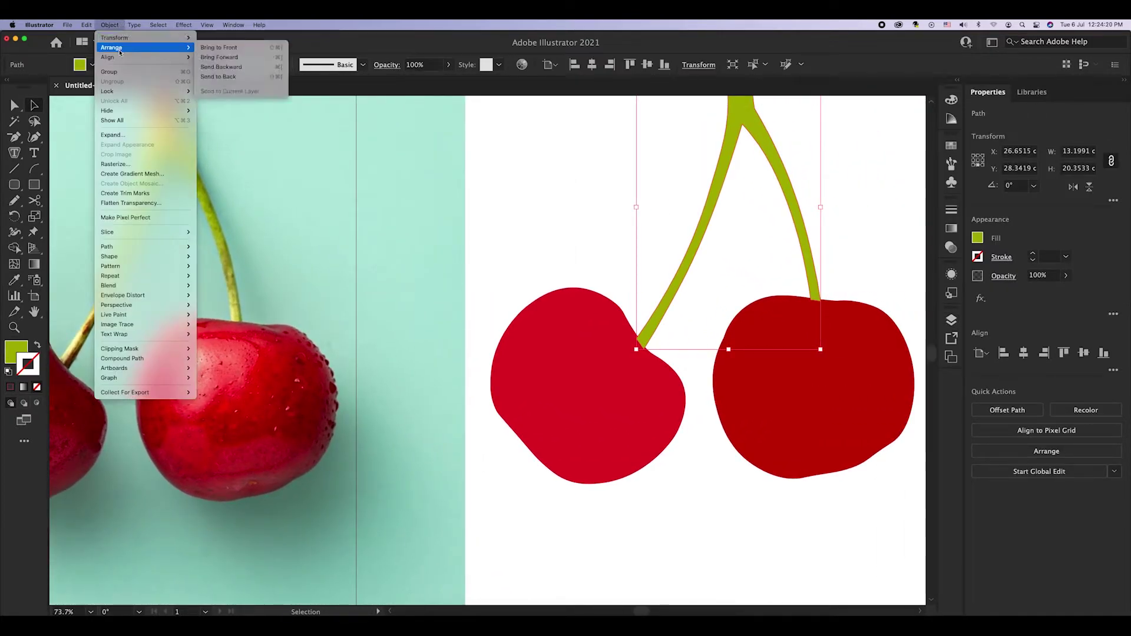
pyautogui.click(233, 76)
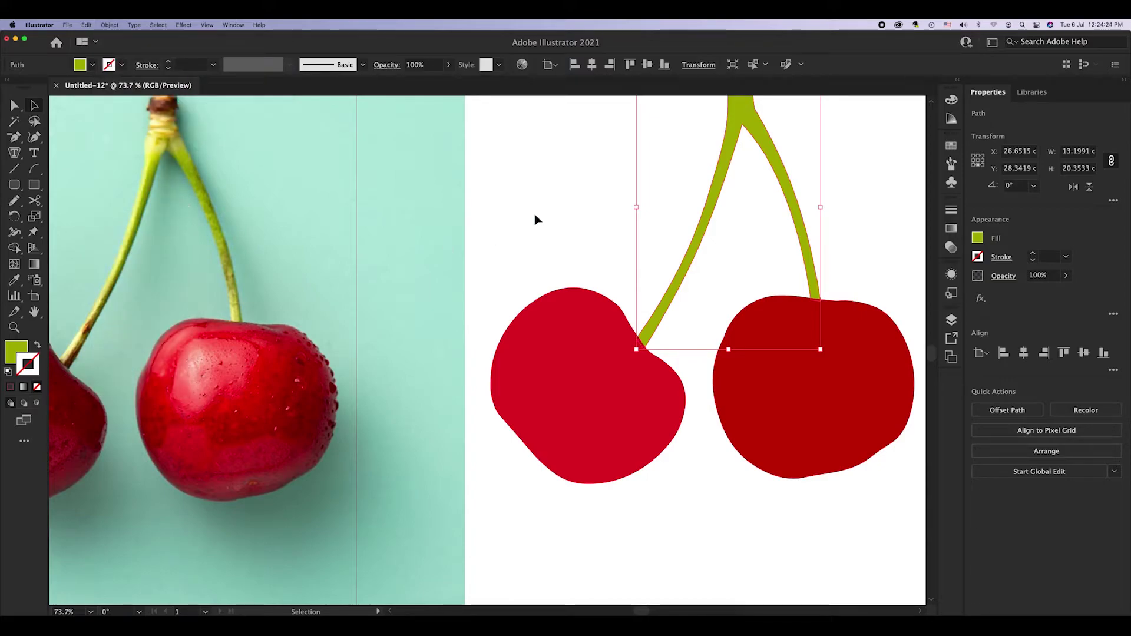
# Select the left cherry and centre it in view
pyautogui.click(535, 220)
pyautogui.click(589, 365)
pyautogui.moveTo(572, 260); pyautogui.dragTo(628, 260)
# Add a horizontal gradient mesh line across the left cherry's middle and reshape the upper line
pyautogui.press('v')
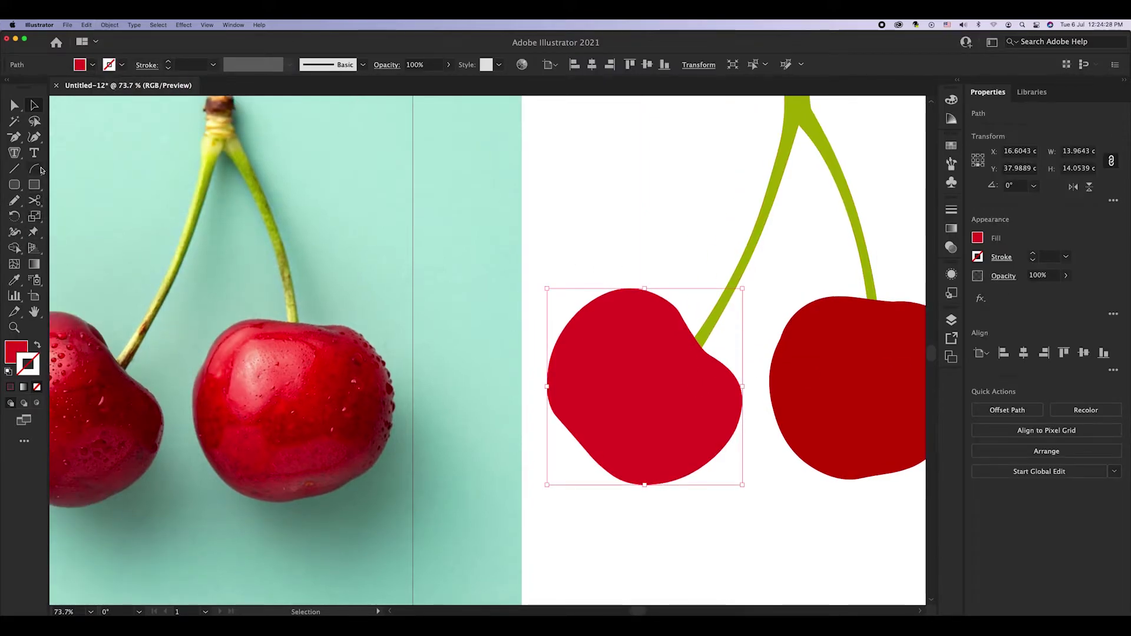
pyautogui.click(14, 264)
pyautogui.hscroll(-2, 556, 362)
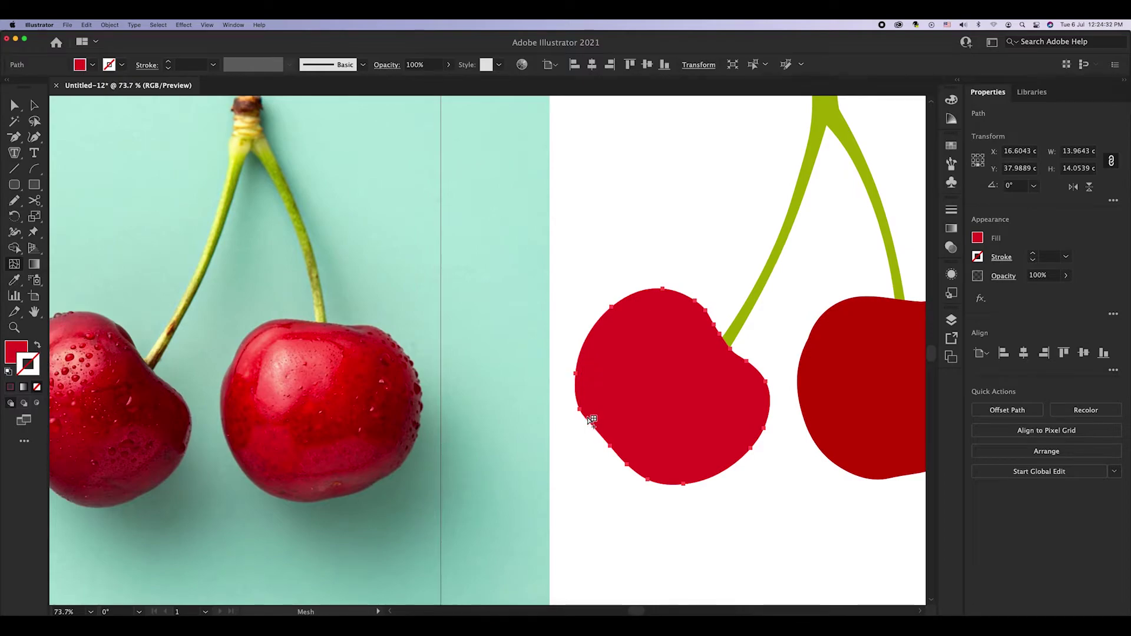
pyautogui.hscroll(-3, 601, 392)
pyautogui.click(669, 421)
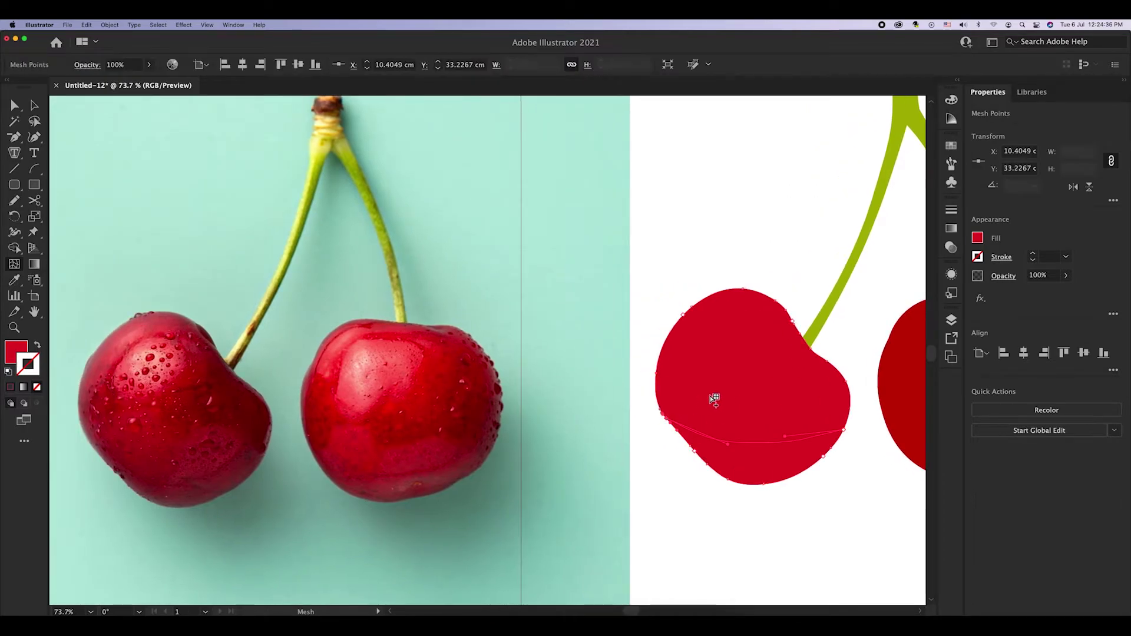
pyautogui.hotkey('ctrl', 'z')
pyautogui.click(765, 298)
pyautogui.hotkey('ctrl', 'z')
pyautogui.click(658, 393)
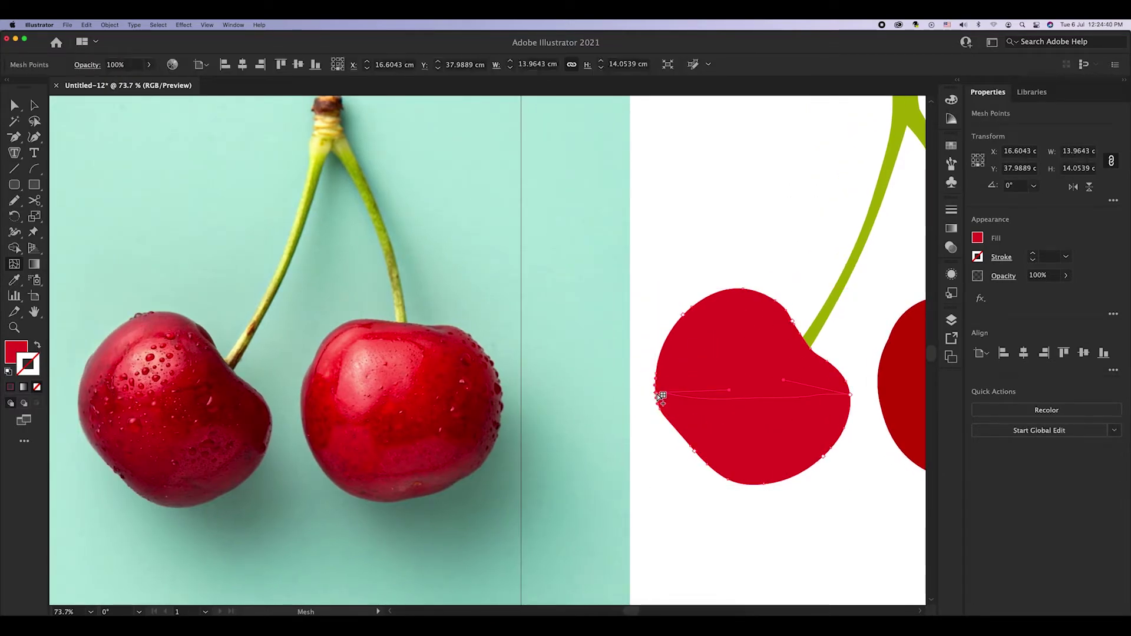
pyautogui.moveTo(688, 321); pyautogui.dragTo(694, 313)
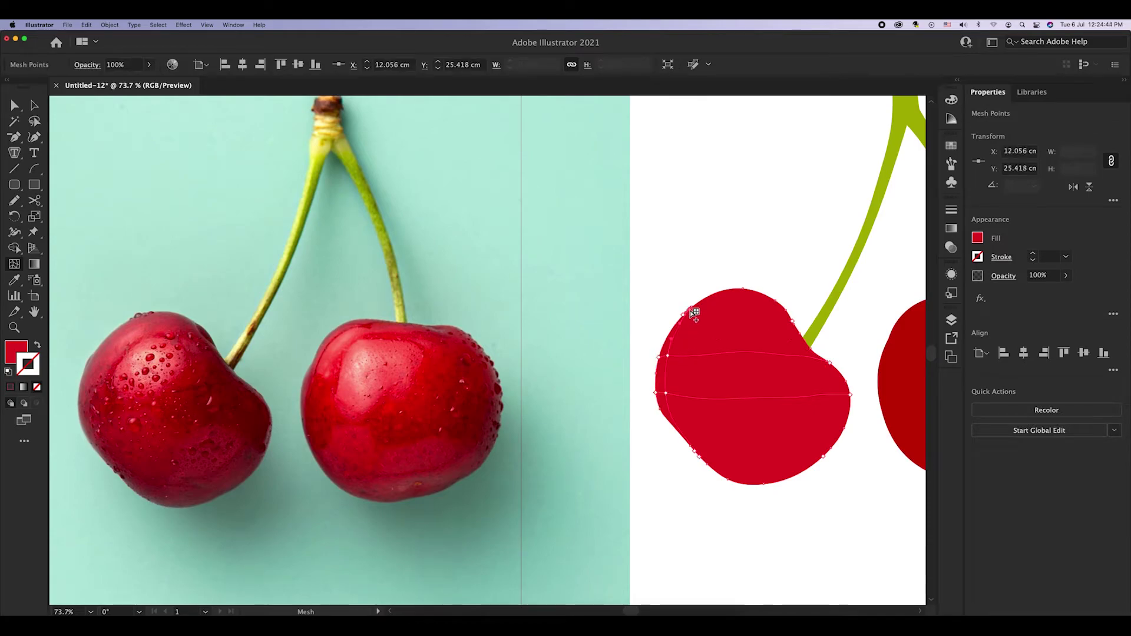
# Add four vertical mesh lines and a horizontal line near the cherry's top
pyautogui.click(716, 466)
pyautogui.click(760, 484)
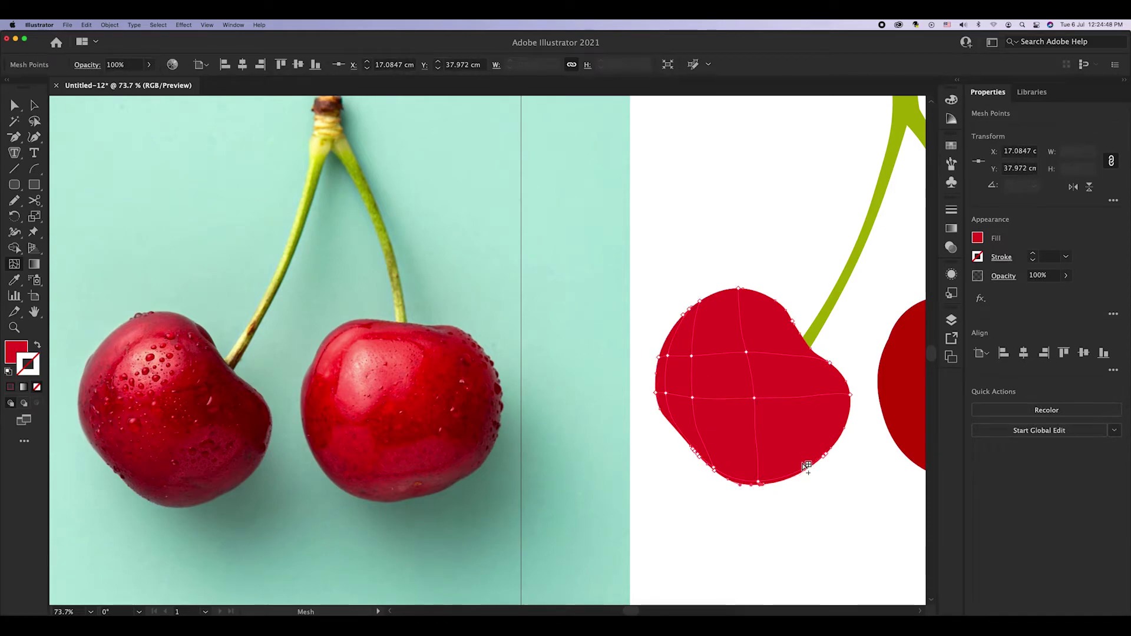
pyautogui.click(805, 470)
pyautogui.click(786, 479)
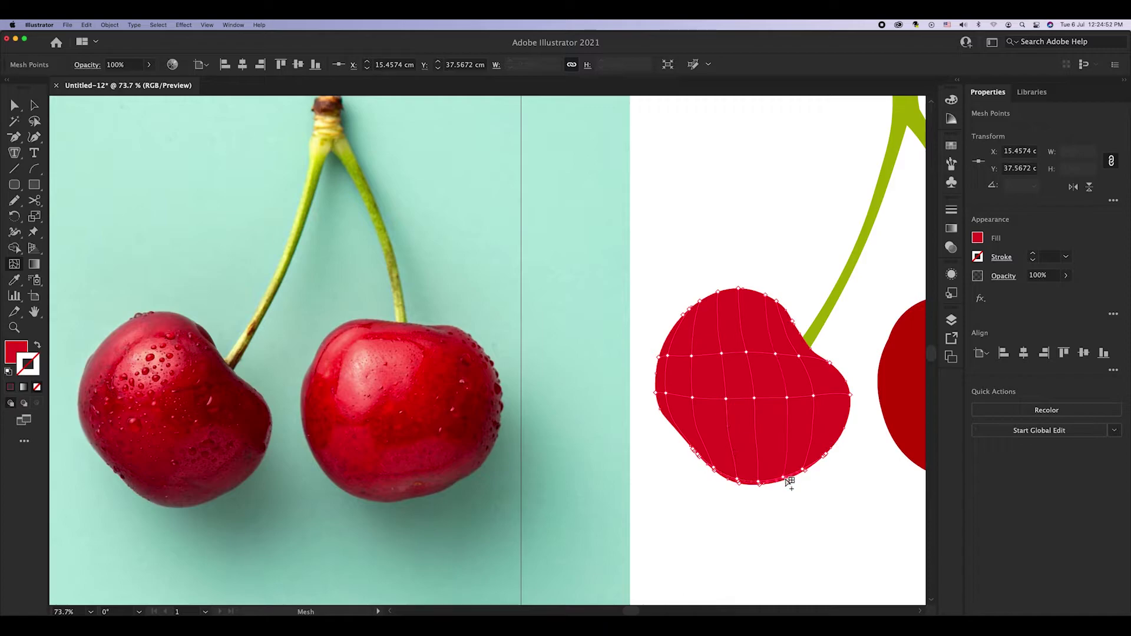
pyautogui.moveTo(849, 414); pyautogui.dragTo(849, 425)
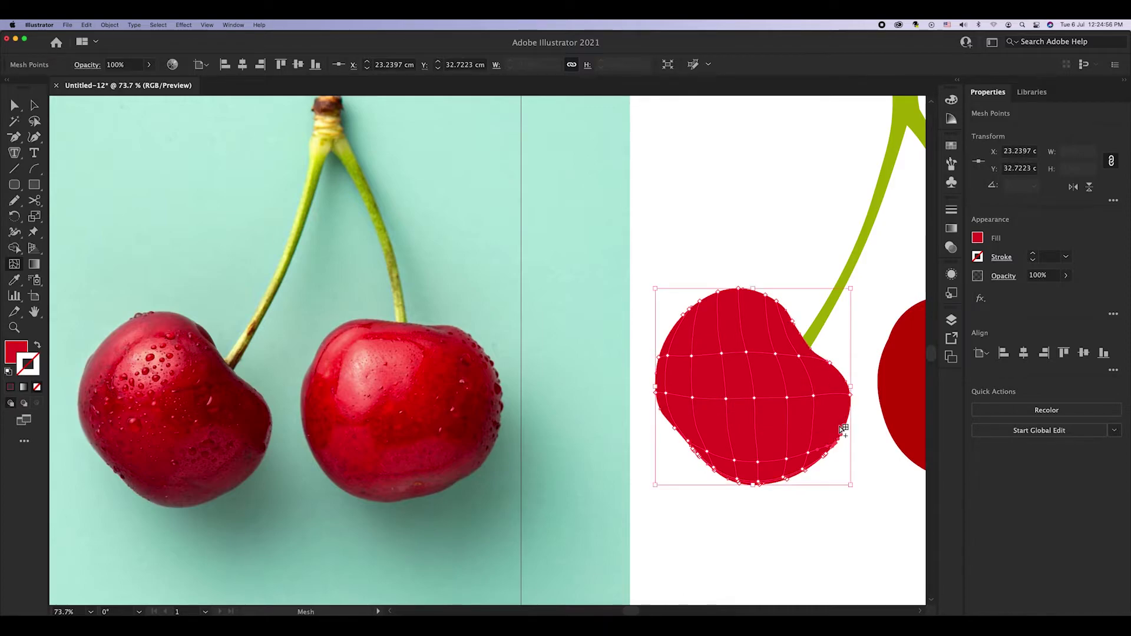
pyautogui.click(742, 327)
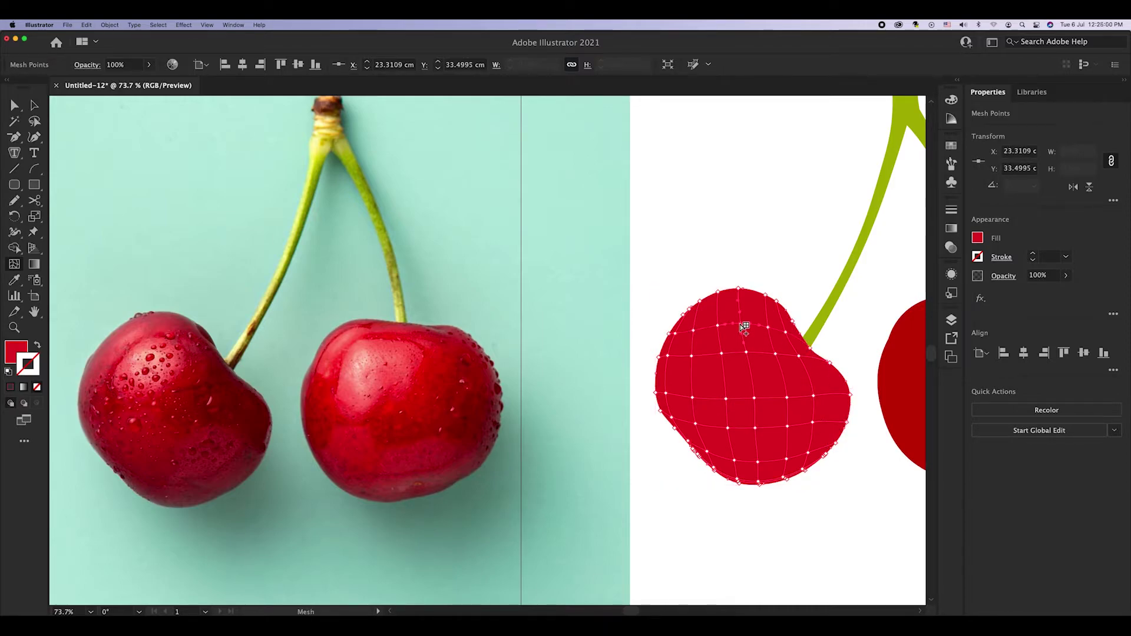
# Colour an upper-left mesh point with light pink sampled from the photo's highlight
pyautogui.press('v')
pyautogui.click(757, 285)
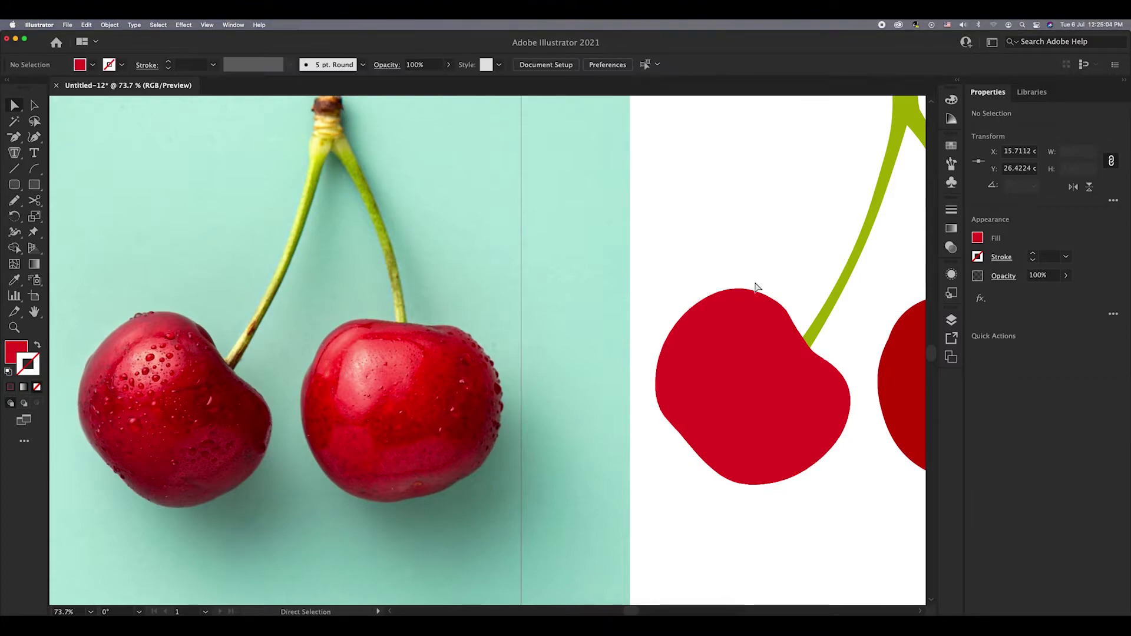
pyautogui.click(750, 321)
pyautogui.doubleClick(16, 352)
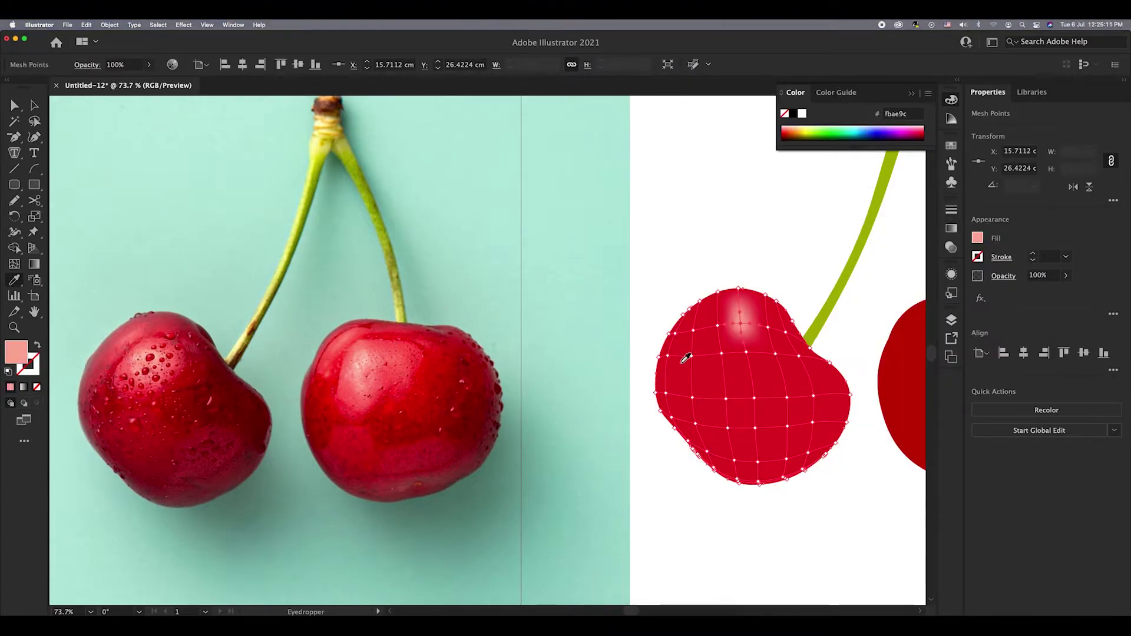
pyautogui.click(717, 327)
pyautogui.press('i')
pyautogui.click(354, 368)
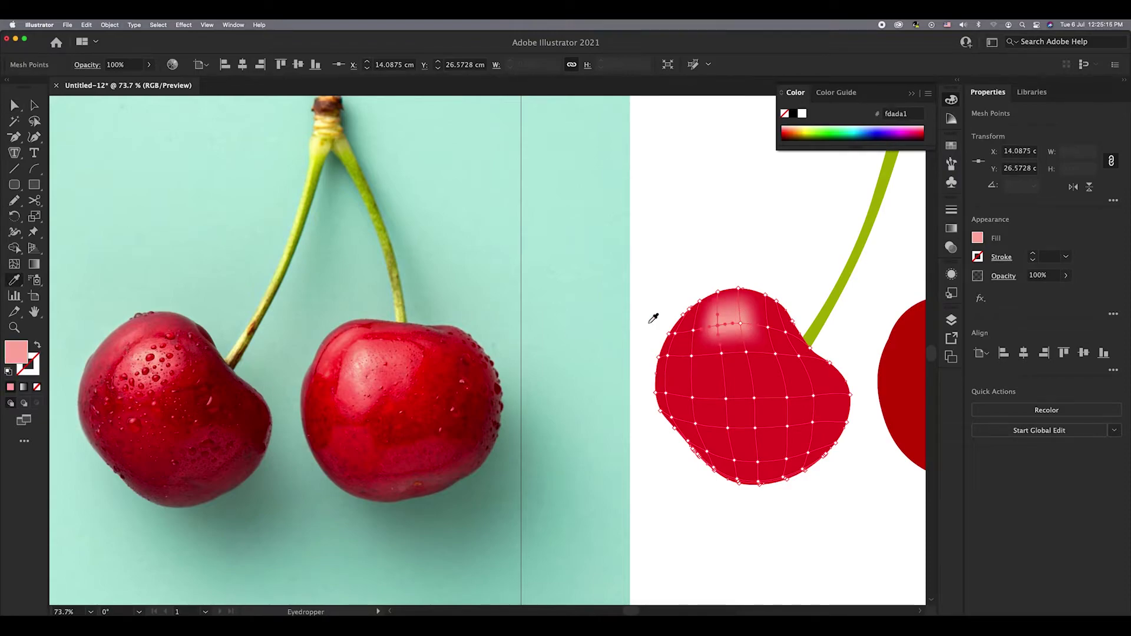
pyautogui.press('a')
# Give the mesh point below the highlight a lighter sampled pink
pyautogui.click(723, 354)
pyautogui.press('i')
pyautogui.click(155, 369)
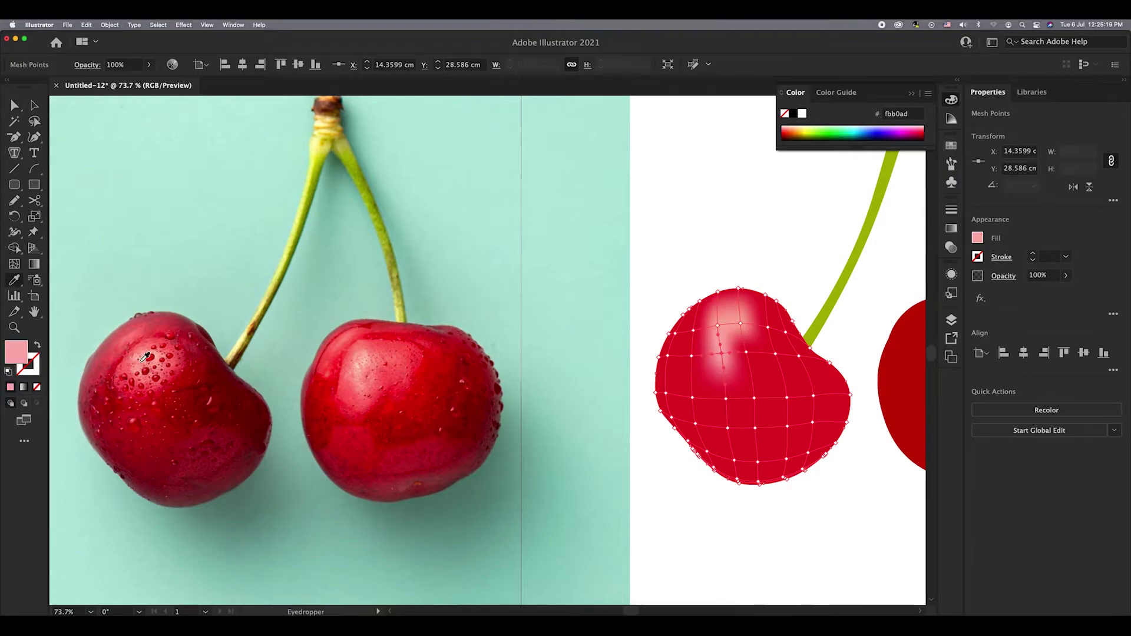
pyautogui.press('a')
pyautogui.hotkey('ctrl', 'z')
pyautogui.click(155, 361)
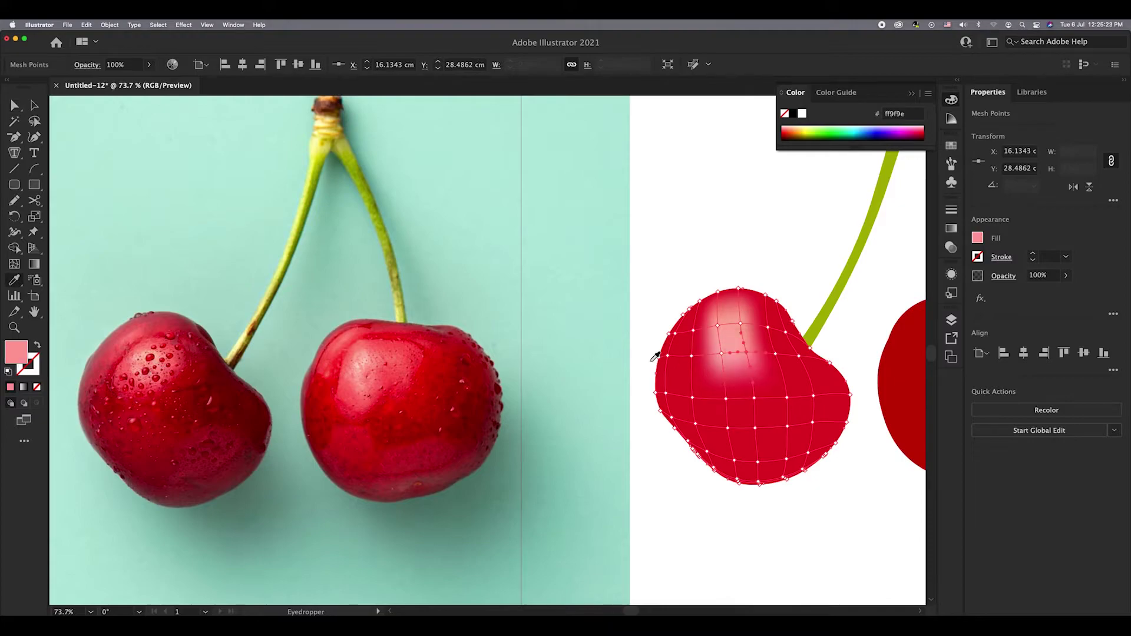
# Tint neighbouring mesh points with sampled pinkish red and mid red
pyautogui.keyDown('super'); pyautogui.click(677, 328); pyautogui.keyUp('super')
pyautogui.click(127, 368)
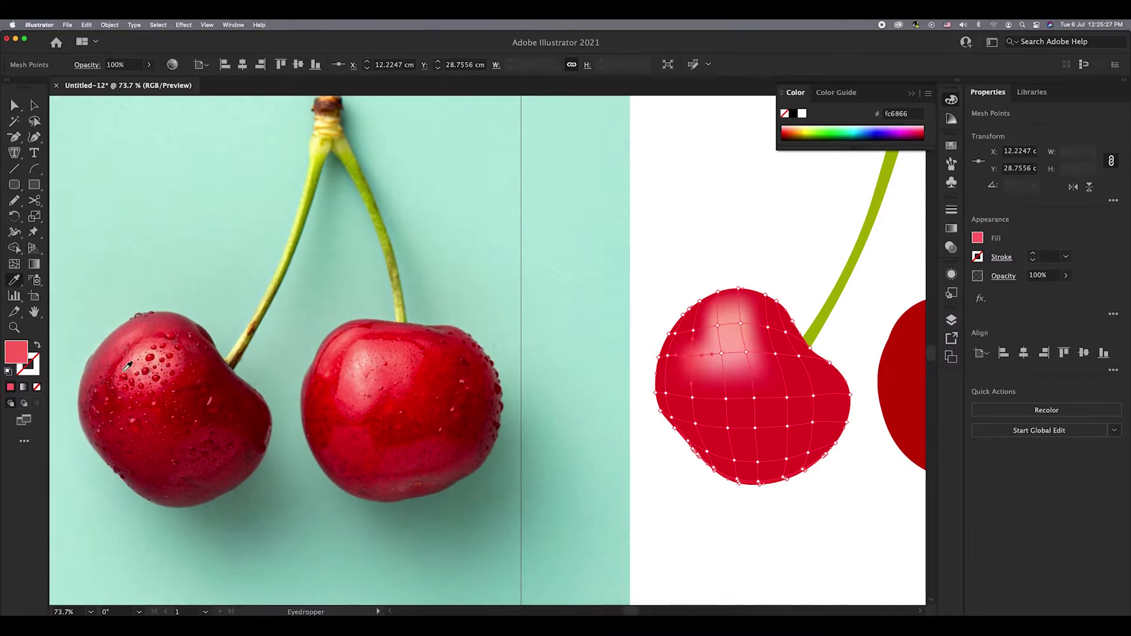
pyautogui.keyDown('super'); pyautogui.click(695, 327); pyautogui.keyUp('super')
pyautogui.click(117, 359)
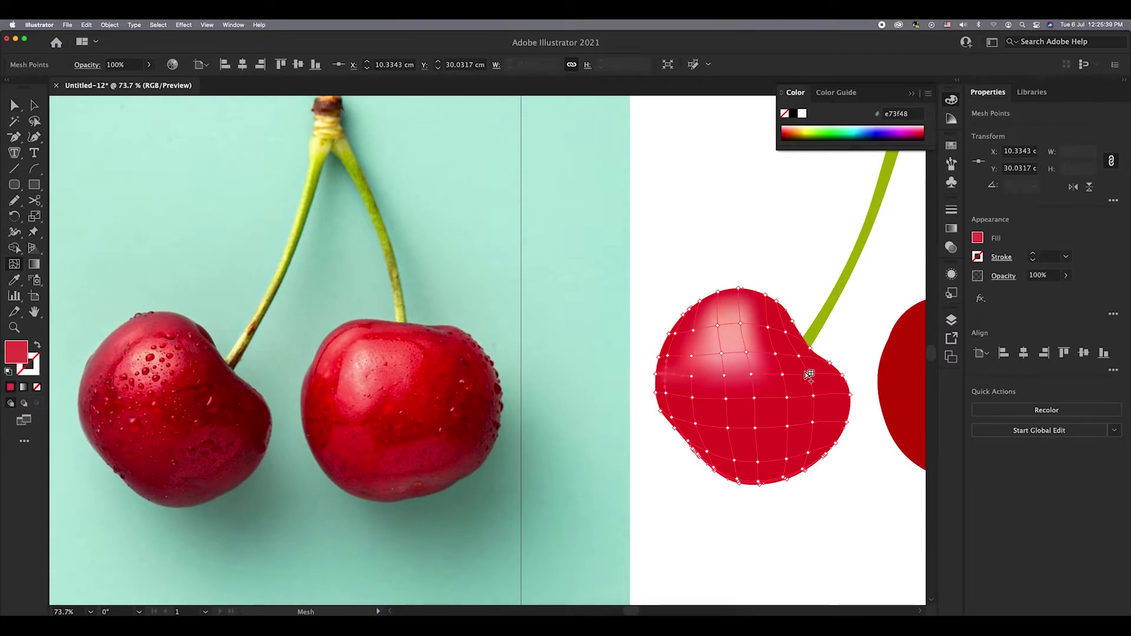
pyautogui.keyDown('super'); pyautogui.click(806, 463); pyautogui.keyUp('super')
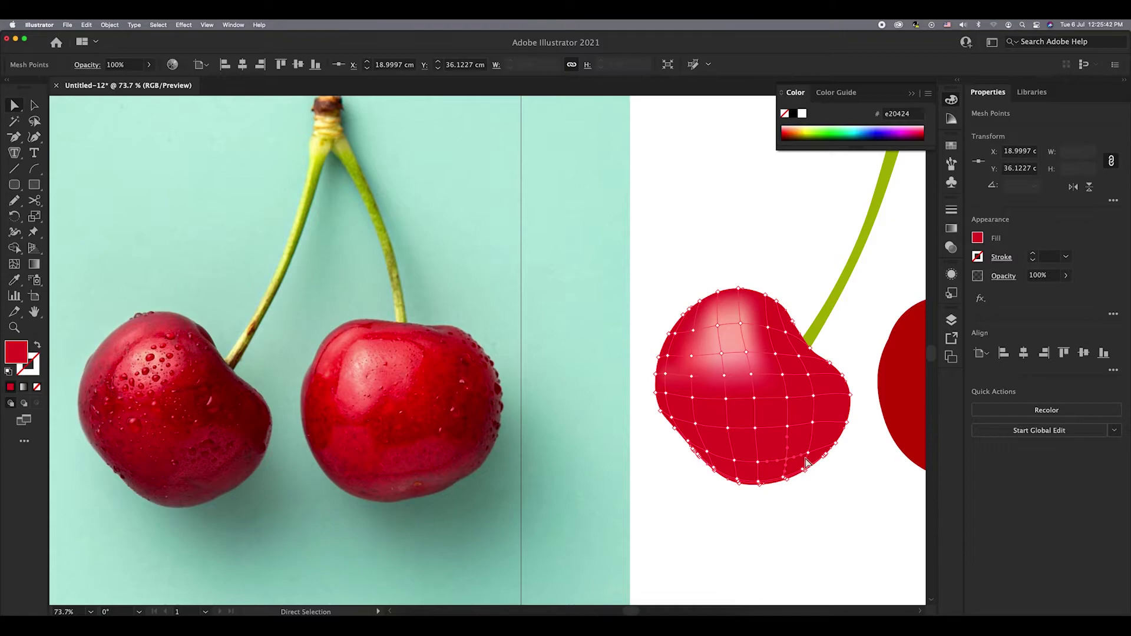
# Shade the cherry's lower mesh points with dark and brownish reds from the photo
pyautogui.click(263, 469)
pyautogui.keyDown('super'); pyautogui.click(808, 457); pyautogui.keyUp('super')
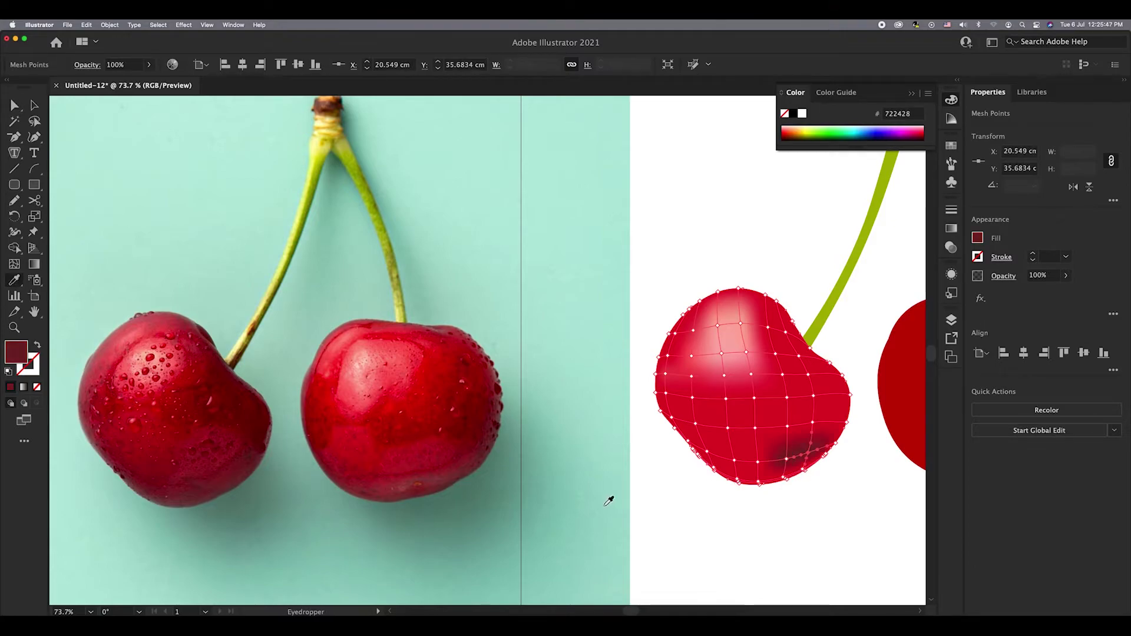
pyautogui.keyDown('super'); pyautogui.click(758, 463); pyautogui.keyUp('super')
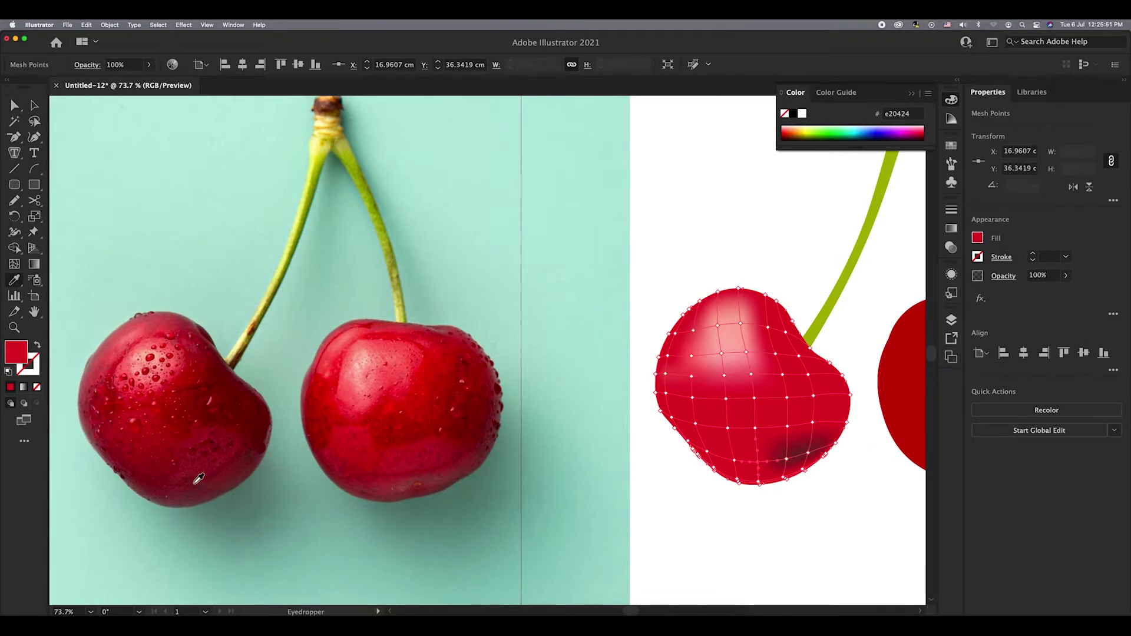
pyautogui.click(188, 487)
pyautogui.keyDown('super'); pyautogui.click(733, 463); pyautogui.keyUp('super')
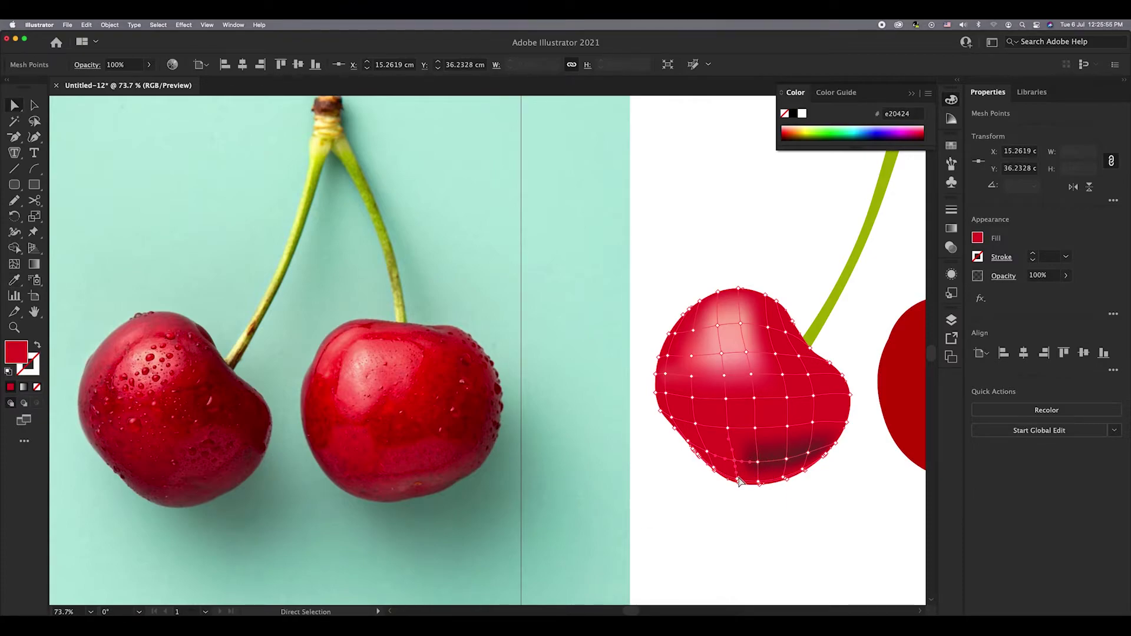
pyautogui.click(147, 483)
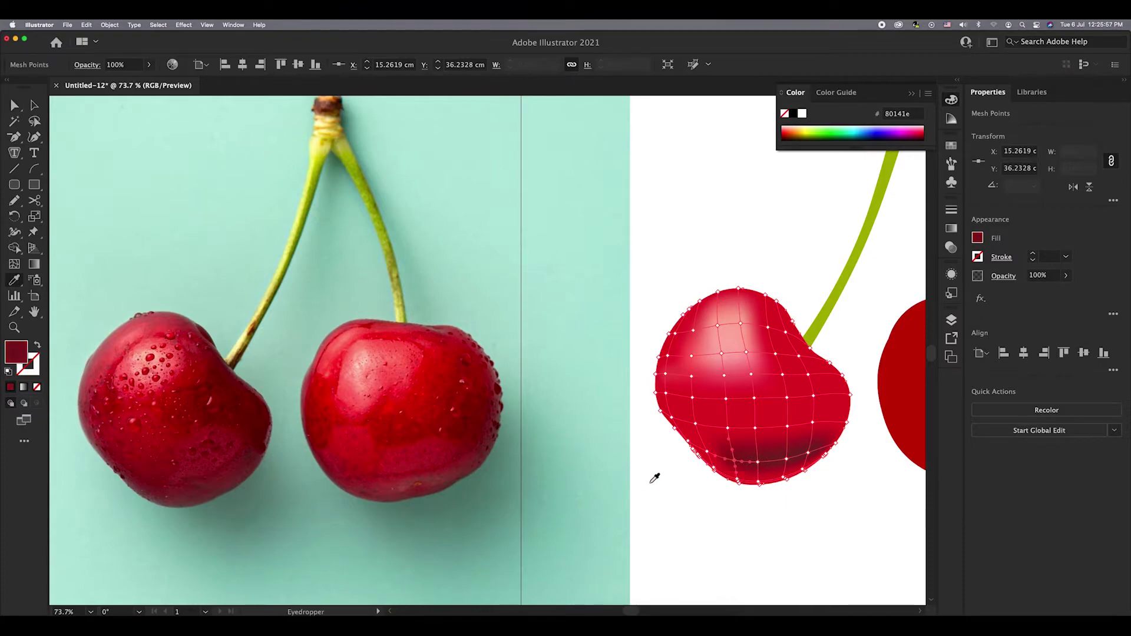
pyautogui.keyDown('super'); pyautogui.click(709, 457); pyautogui.keyUp('super')
pyautogui.click(132, 478)
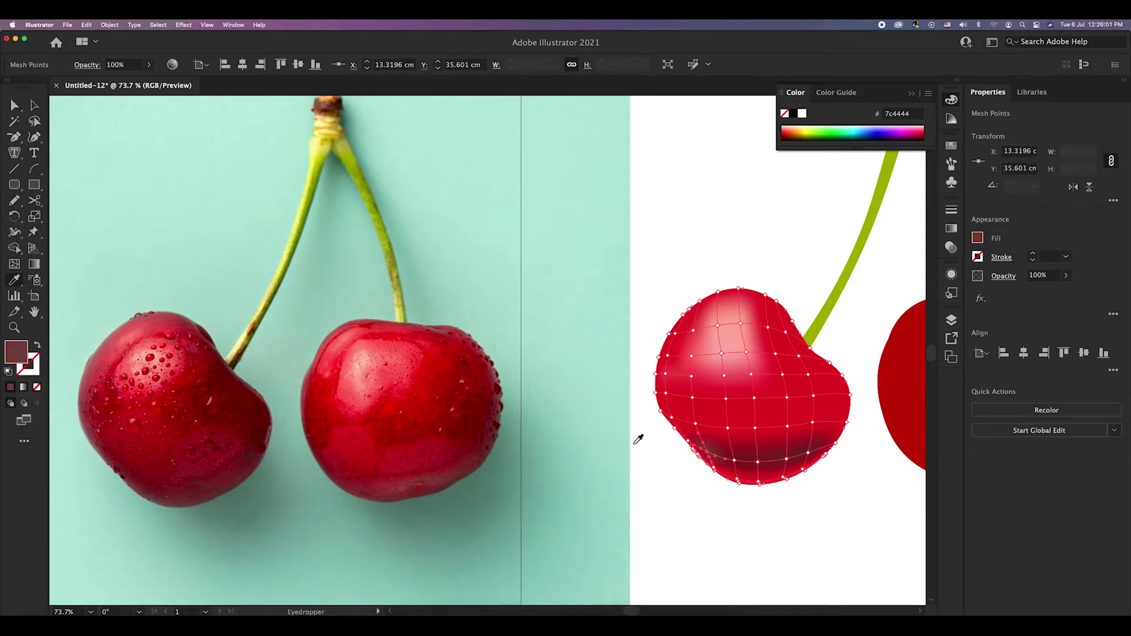
pyautogui.click(148, 481)
pyautogui.keyDown('super'); pyautogui.click(691, 446); pyautogui.keyUp('super')
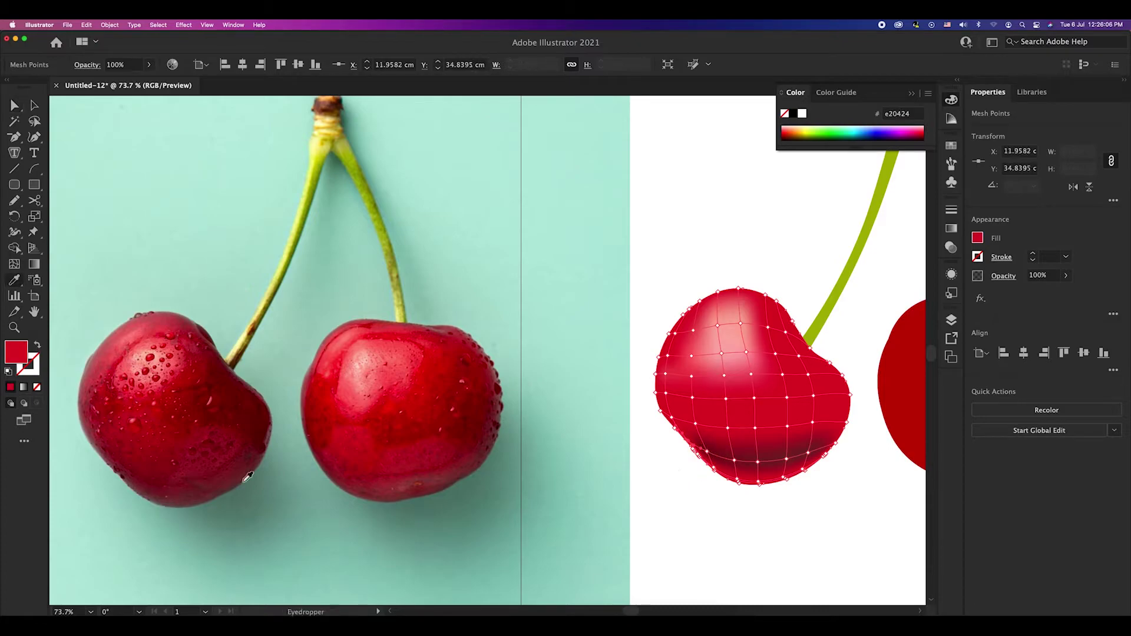
pyautogui.click(125, 475)
# Move the mesh cherry to sit just below the reference photo cherries
pyautogui.scroll(3, 827, 446)
pyautogui.scroll(2, 828, 446)
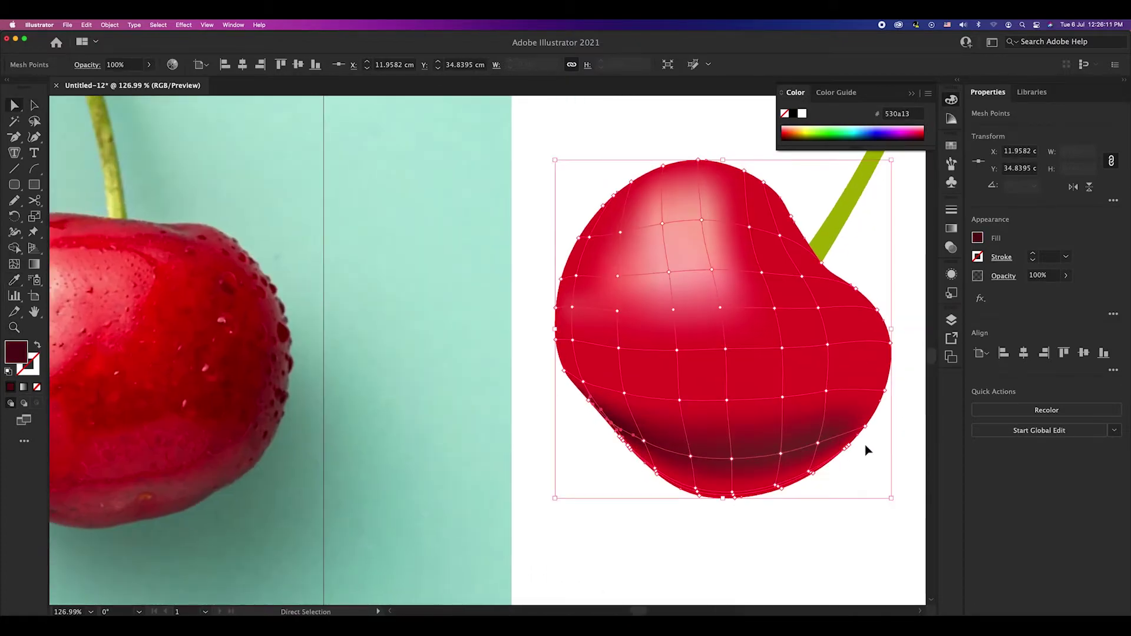
pyautogui.scroll(-2, 851, 457)
pyautogui.scroll(-2, 694, 417)
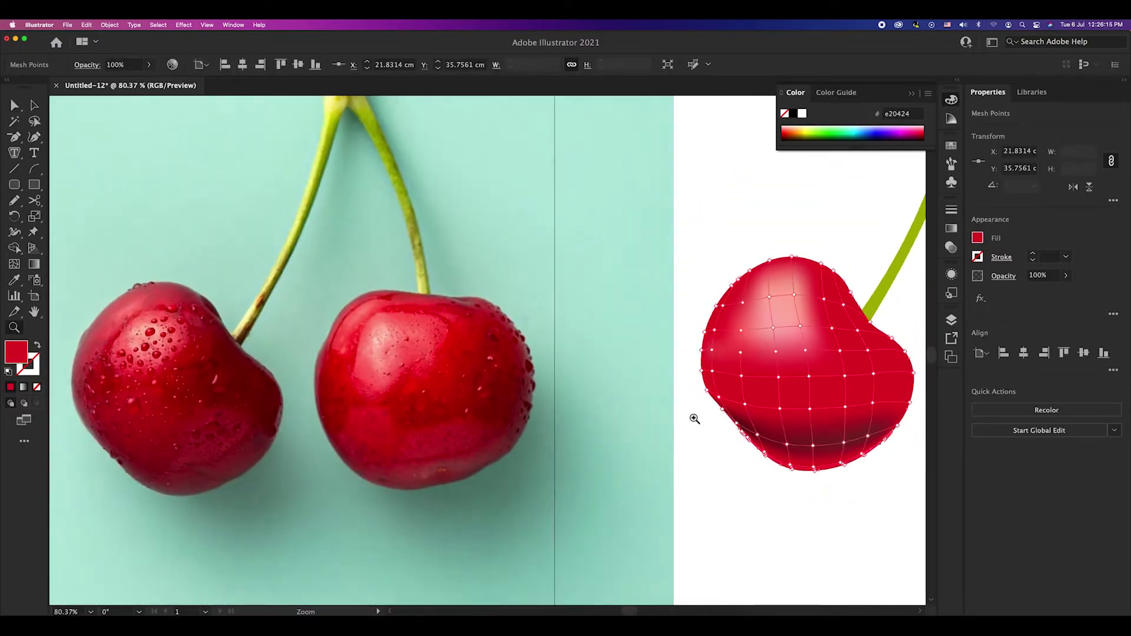
pyautogui.scroll(1, 725, 421)
pyautogui.click(726, 421)
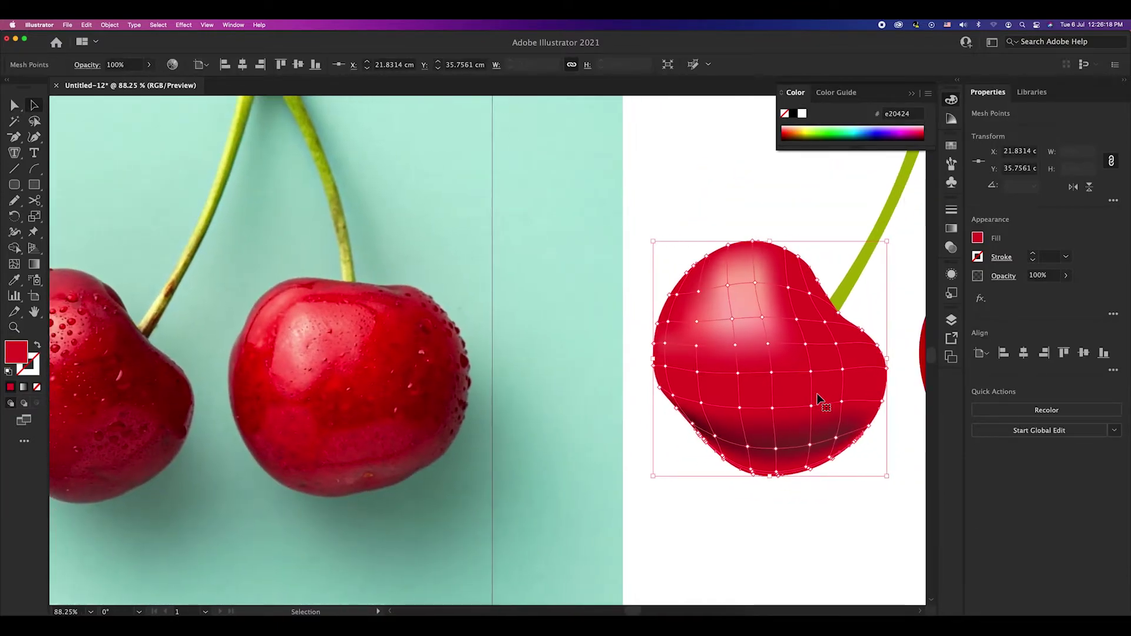
pyautogui.hscroll(2, 813, 395)
pyautogui.moveTo(796, 391); pyautogui.dragTo(336, 422)
pyautogui.hscroll(-5, 335, 422)
pyautogui.moveTo(658, 344); pyautogui.dragTo(629, 469)
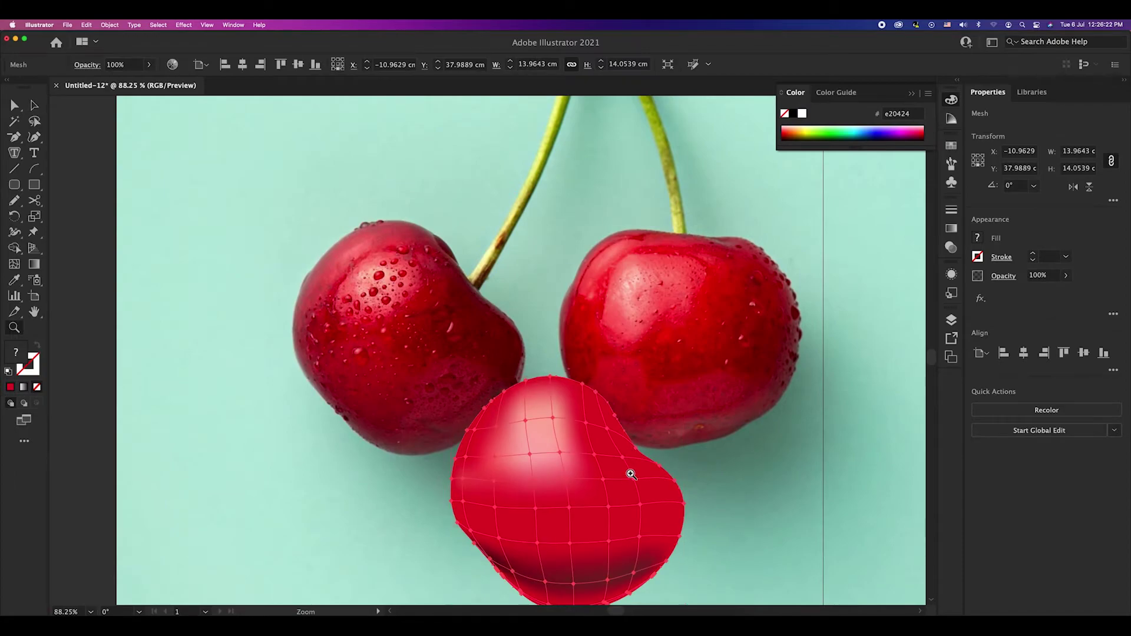
pyautogui.scroll(-1, 656, 395)
pyautogui.scroll(3, 628, 429)
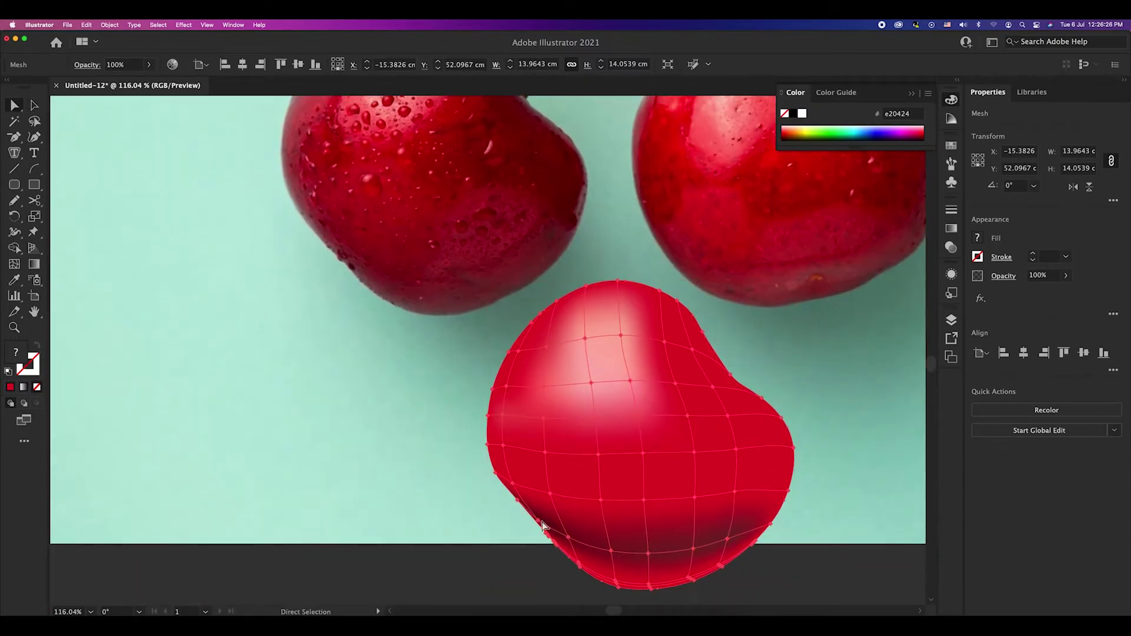
# Darken the bottom mesh points with dark reds sampled from the photo cherry
pyautogui.moveTo(538, 523); pyautogui.dragTo(613, 583)
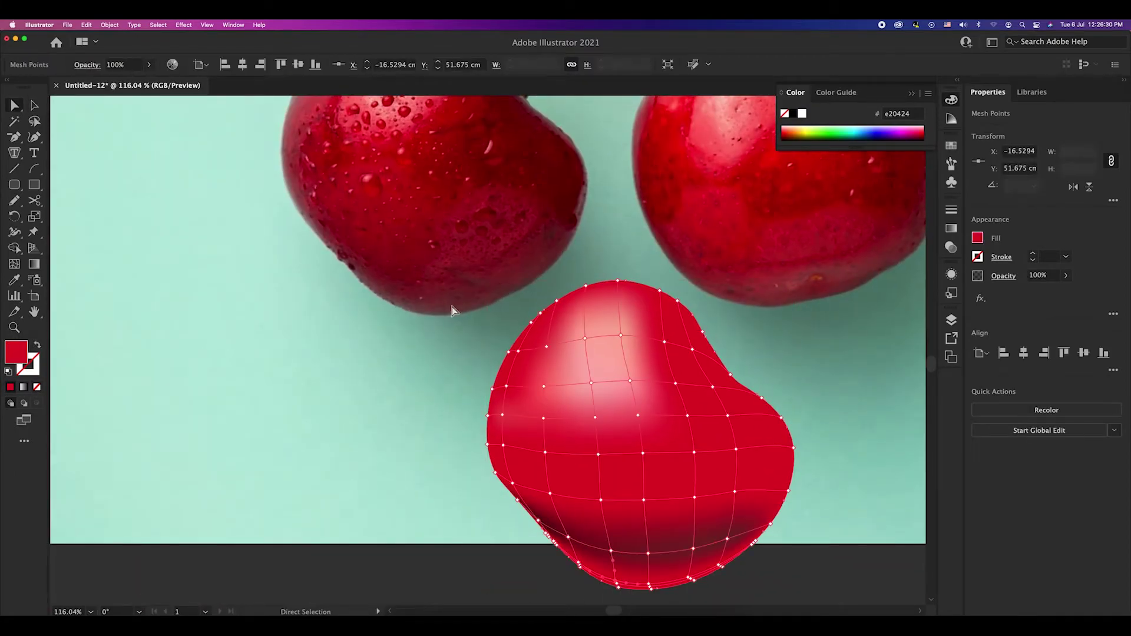
pyautogui.press('i')
pyautogui.click(434, 312)
pyautogui.press('a')
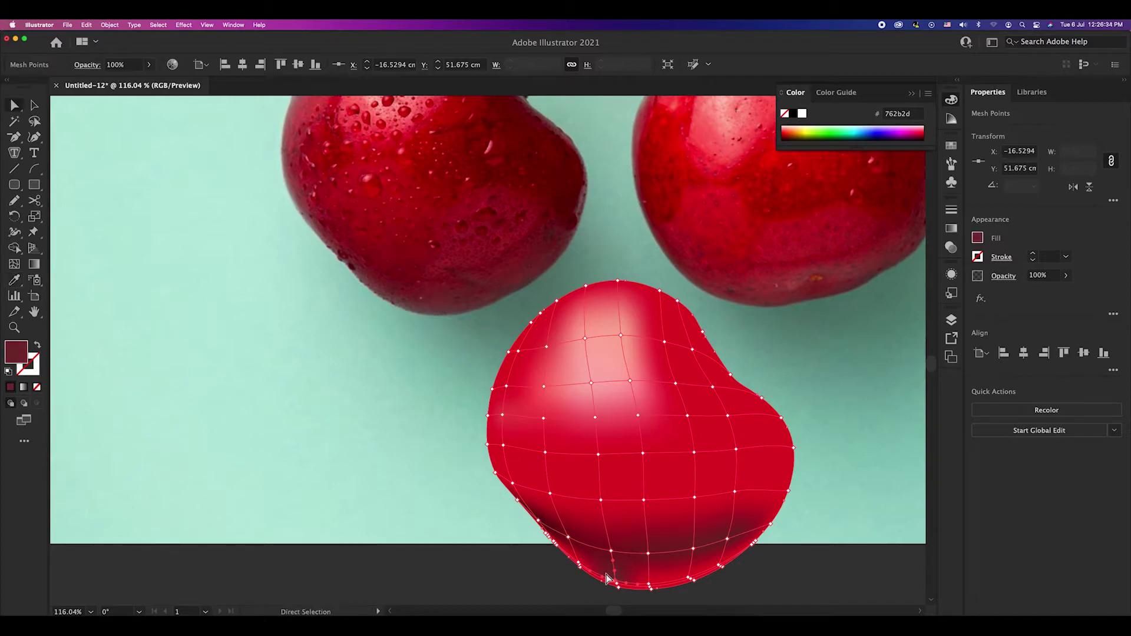
pyautogui.click(579, 567)
pyautogui.press('i')
pyautogui.click(420, 298)
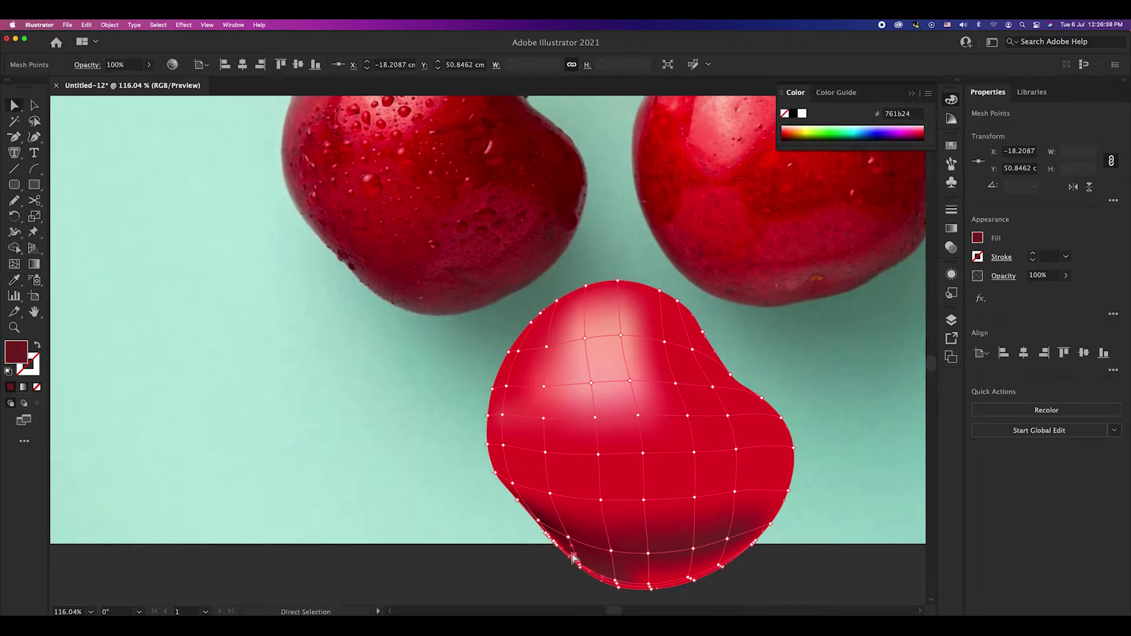
pyautogui.click(578, 575)
pyautogui.click(402, 292)
pyautogui.click(648, 587)
pyautogui.keyDown('shift'); pyautogui.click(719, 566); pyautogui.keyUp('shift')
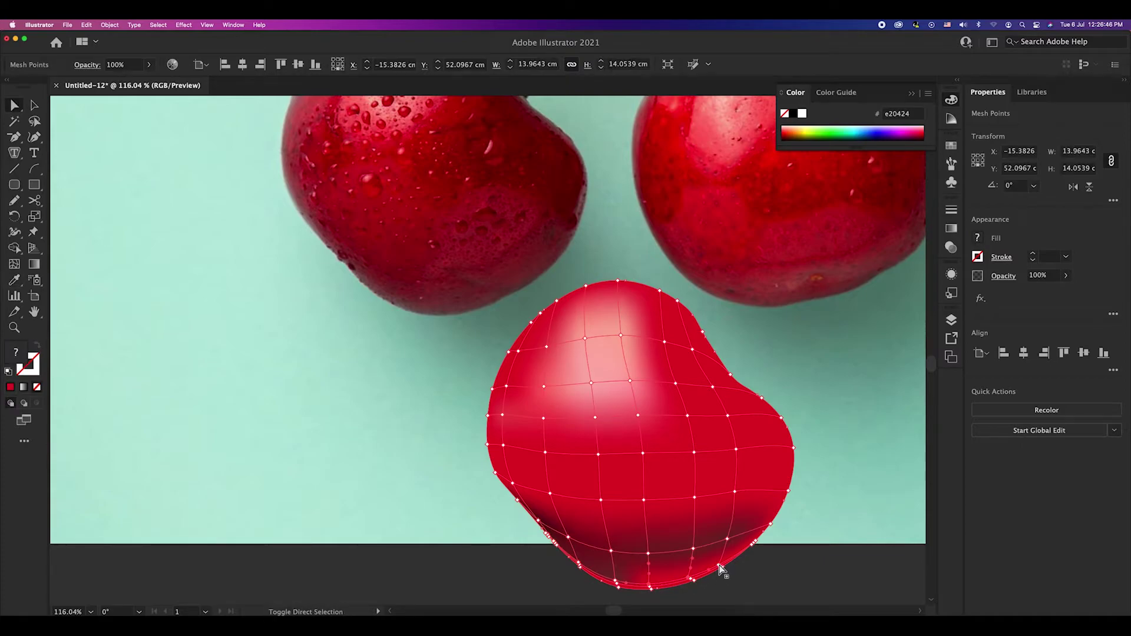
pyautogui.click(458, 304)
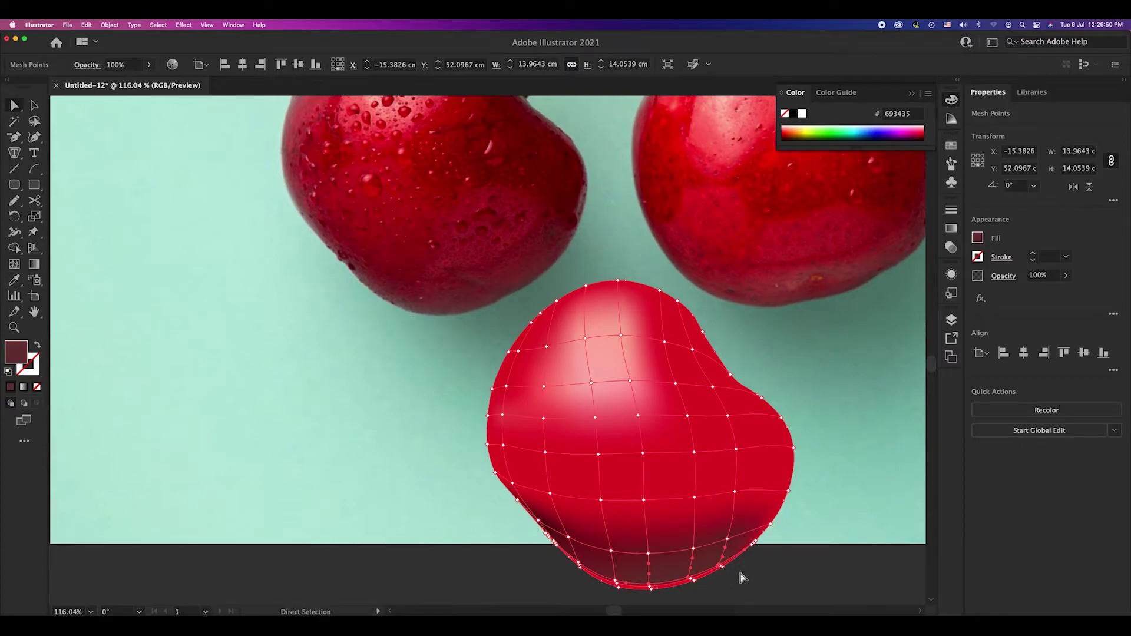
# Give the bottom-edge mesh points a sampled shadow tone
pyautogui.press('z')
pyautogui.moveTo(666, 477); pyautogui.dragTo(666, 508)
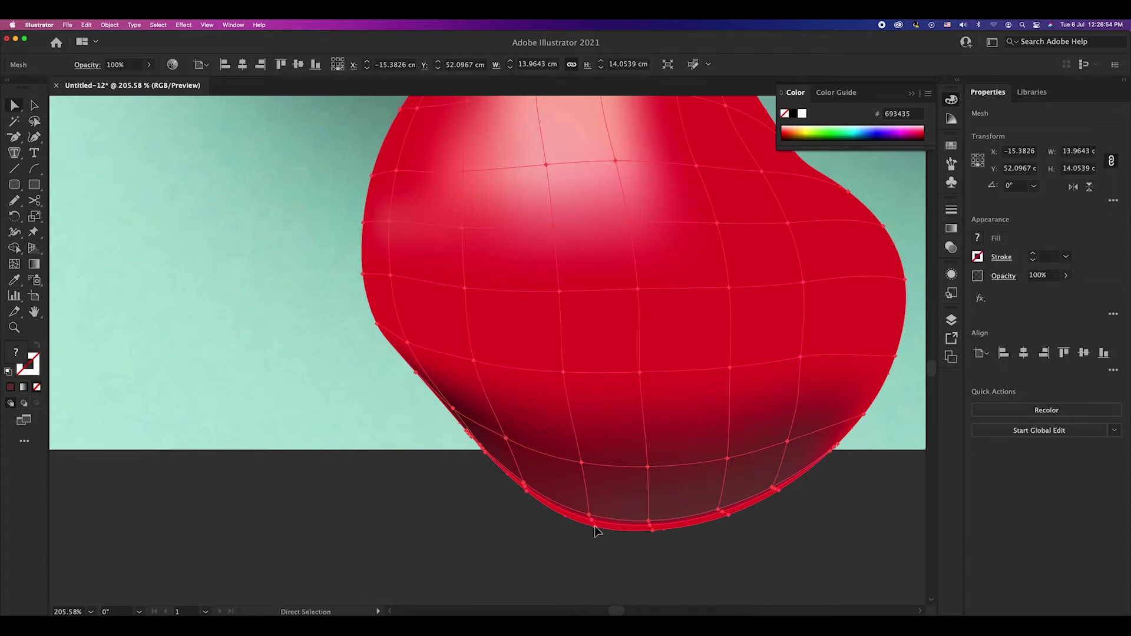
pyautogui.keyDown('super'); pyautogui.click(652, 530); pyautogui.keyUp('super')
pyautogui.keyDown('shift'); pyautogui.keyDown('super'); pyautogui.click(729, 515); pyautogui.keyUp('super'); pyautogui.keyUp('shift')
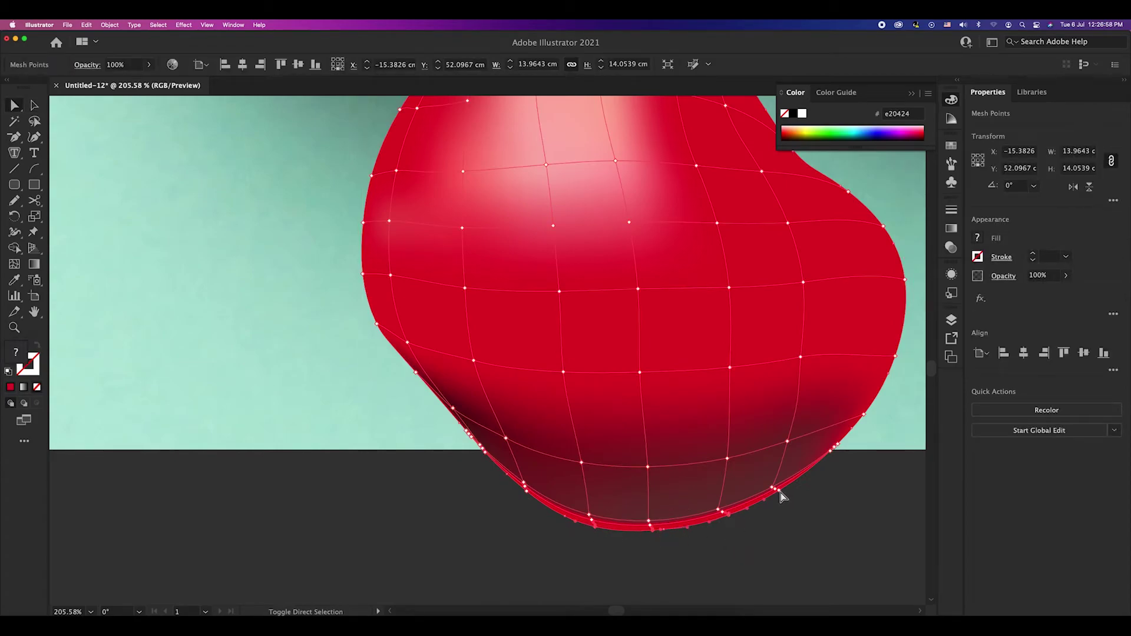
pyautogui.scroll(-2, 561, 456)
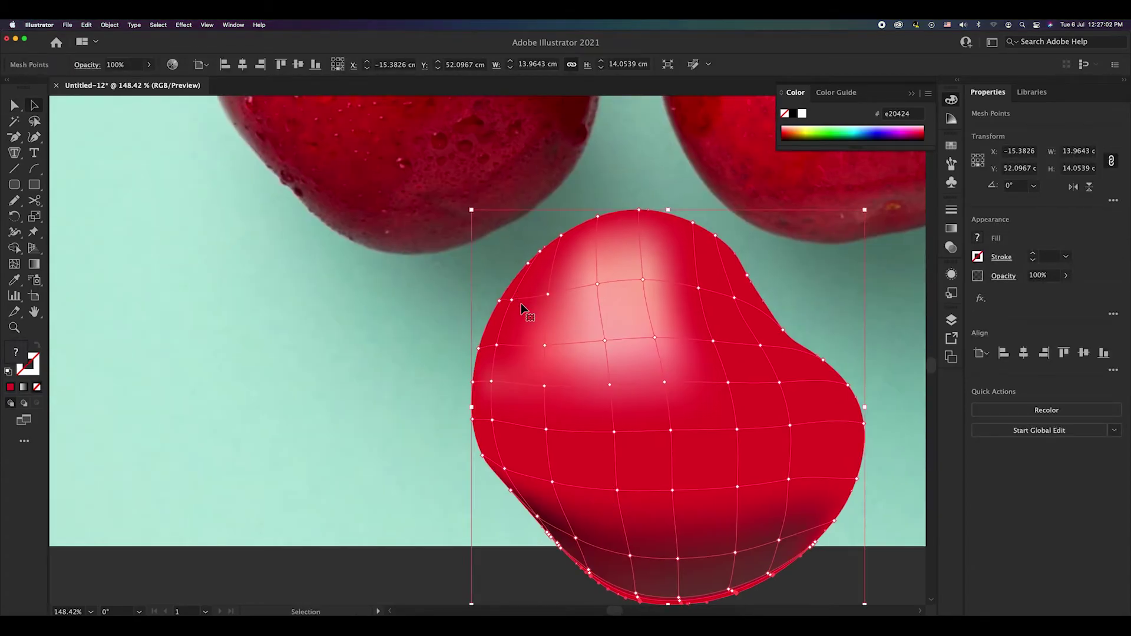
pyautogui.press('i')
pyautogui.click(457, 234)
pyautogui.scroll(5, 736, 531)
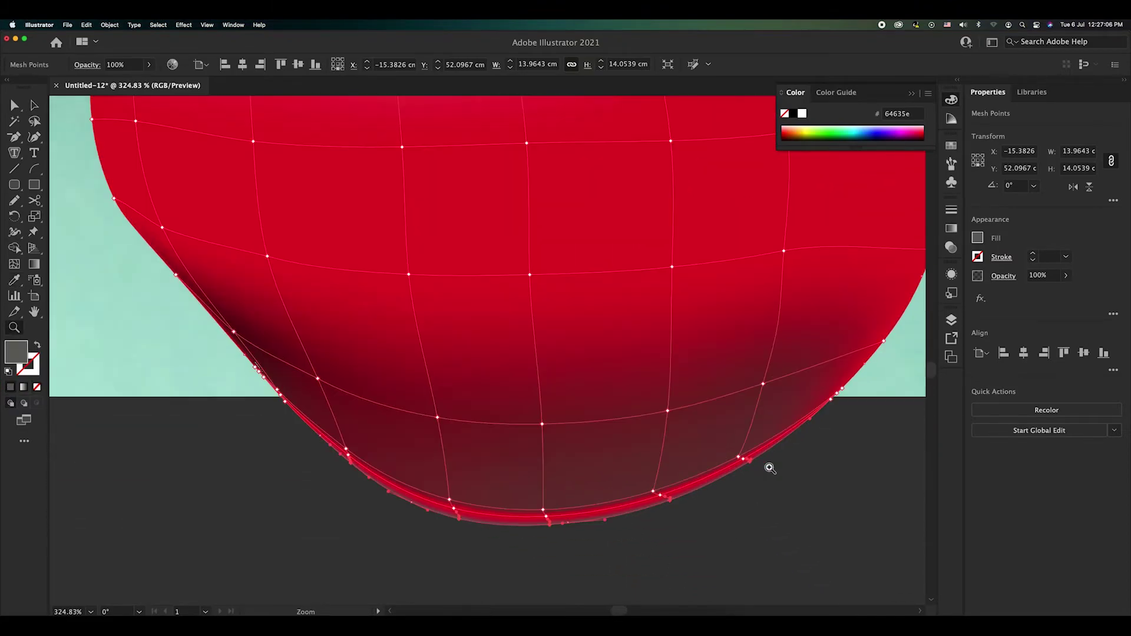
# Shade the bottom rim points with deeper reds sampled from the photo
pyautogui.press('super+z')
pyautogui.press('a')
pyautogui.click(660, 496)
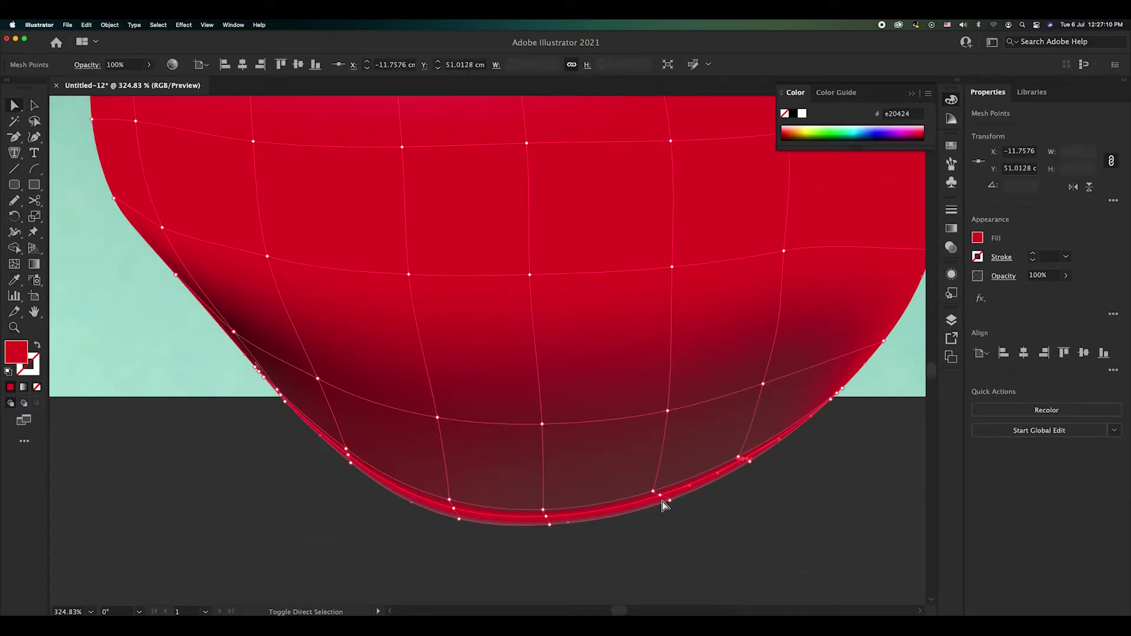
pyautogui.keyDown('shift'); pyautogui.click(574, 512); pyautogui.keyUp('shift')
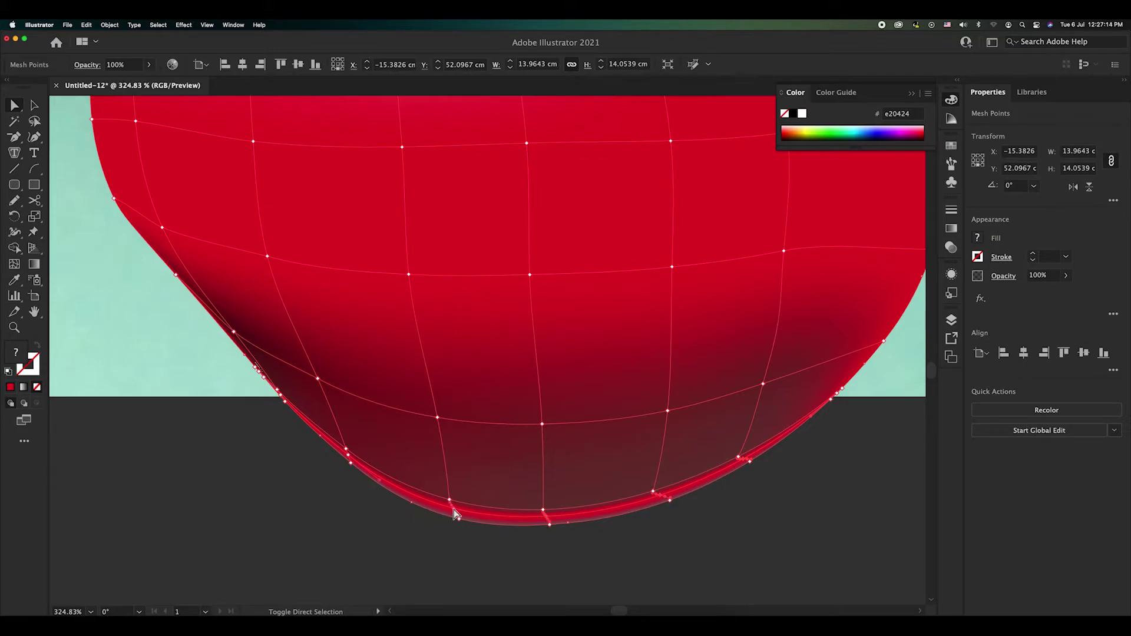
pyautogui.scroll(-5, 350, 459)
pyautogui.press('i')
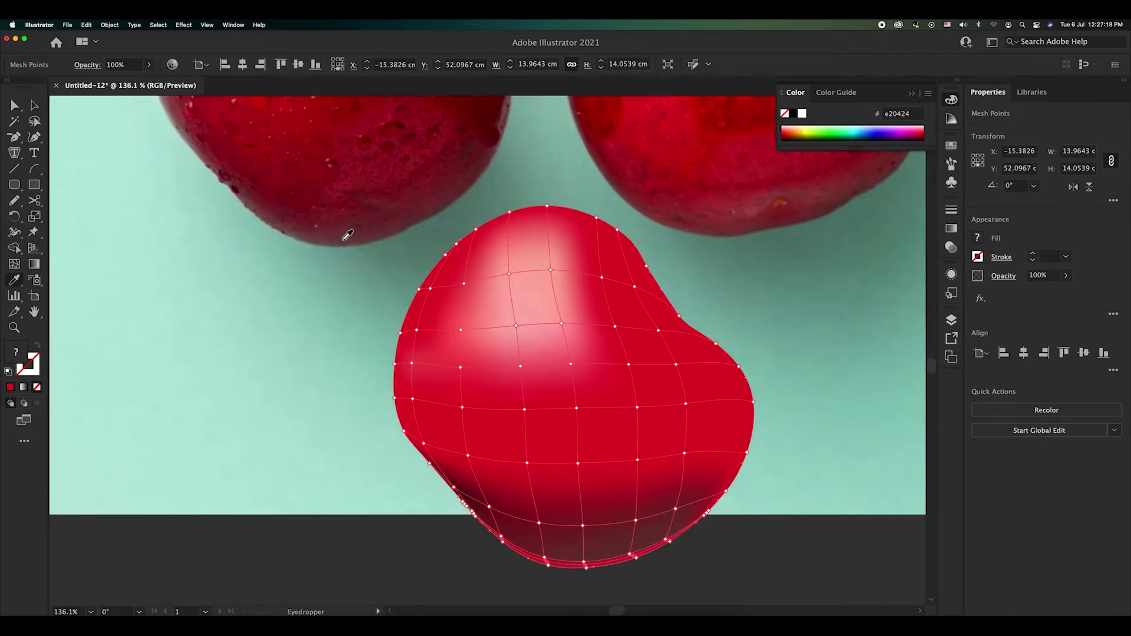
pyautogui.click(358, 238)
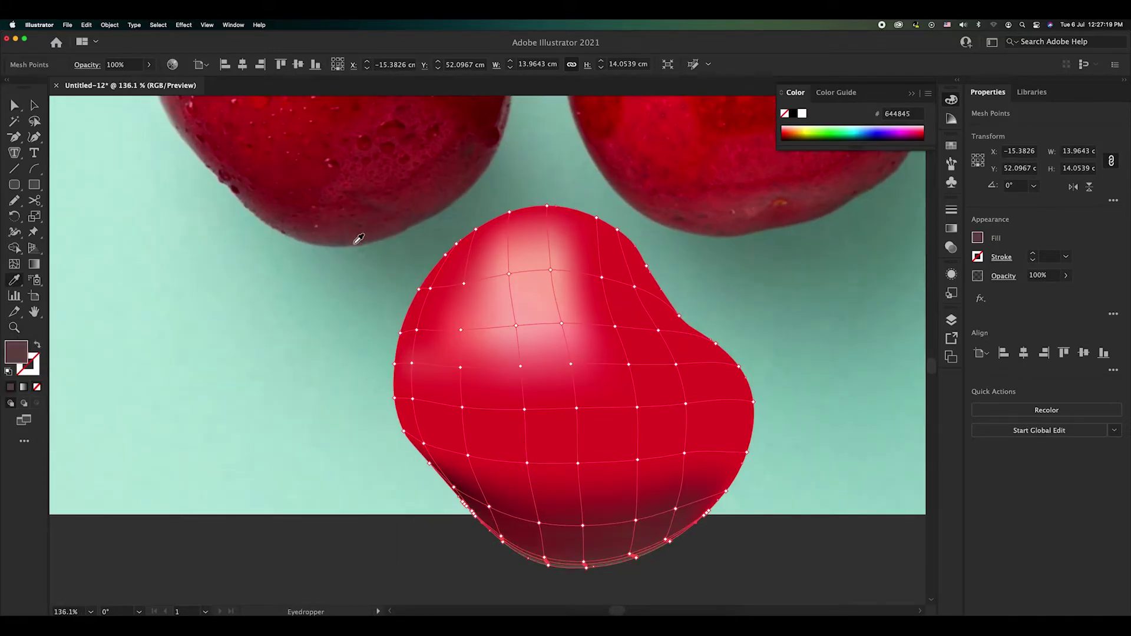
pyautogui.click(325, 239)
pyautogui.click(396, 223)
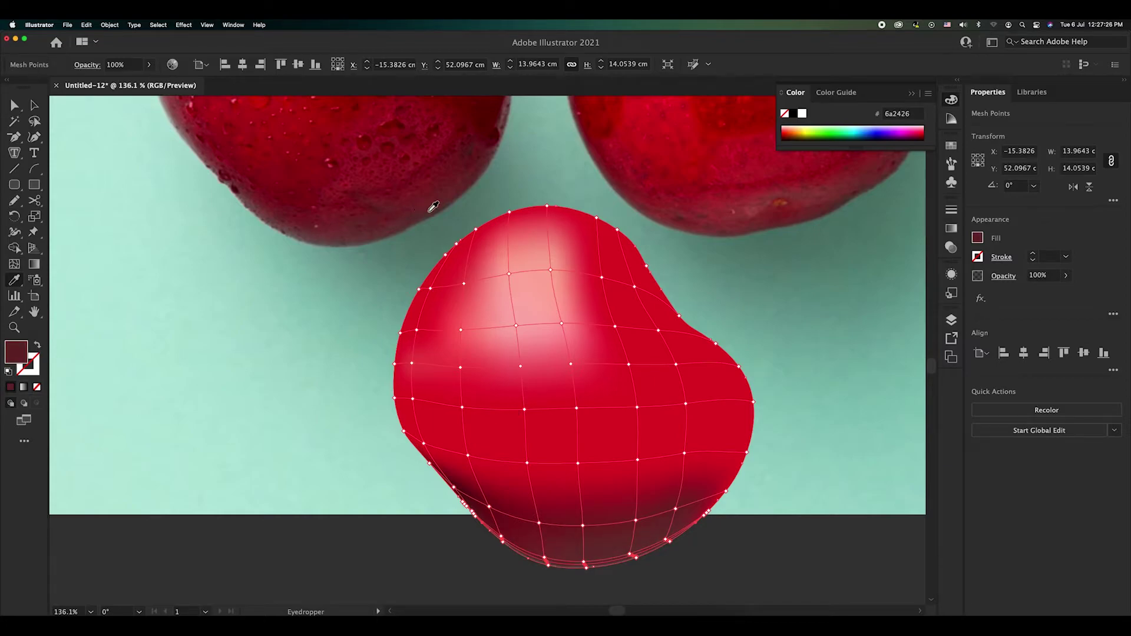
pyautogui.press('v')
# Give a top mesh point a pale pink ff9f9e highlight and shift it up-right
pyautogui.click(740, 524)
pyautogui.scroll(-3, 651, 454)
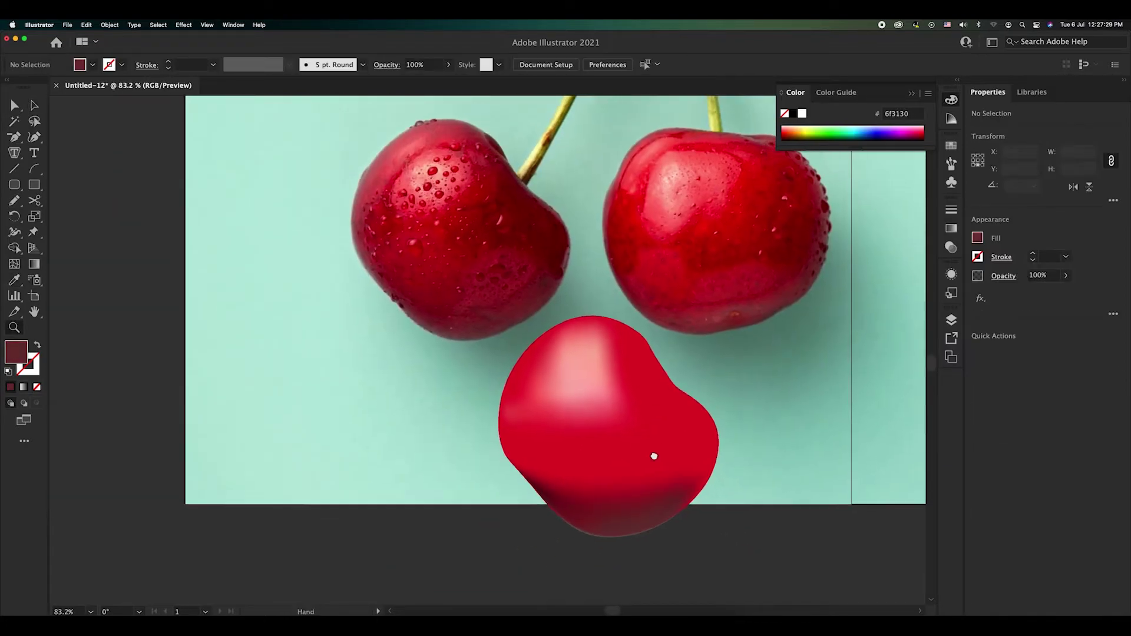
pyautogui.click(593, 388)
pyautogui.press('i')
pyautogui.click(436, 197)
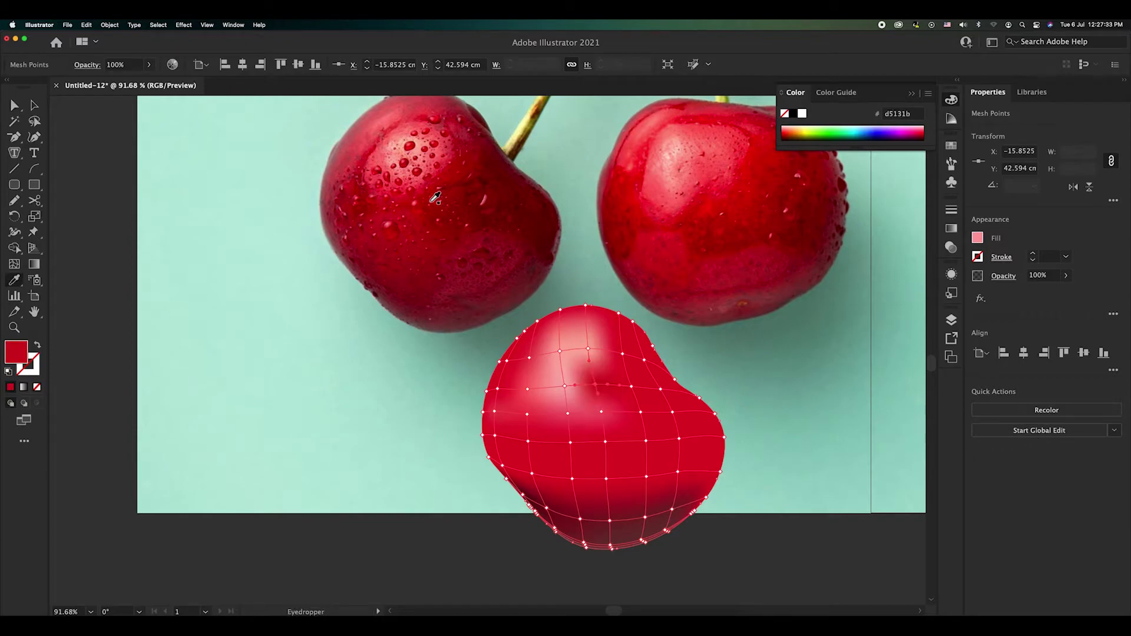
pyautogui.click(592, 335)
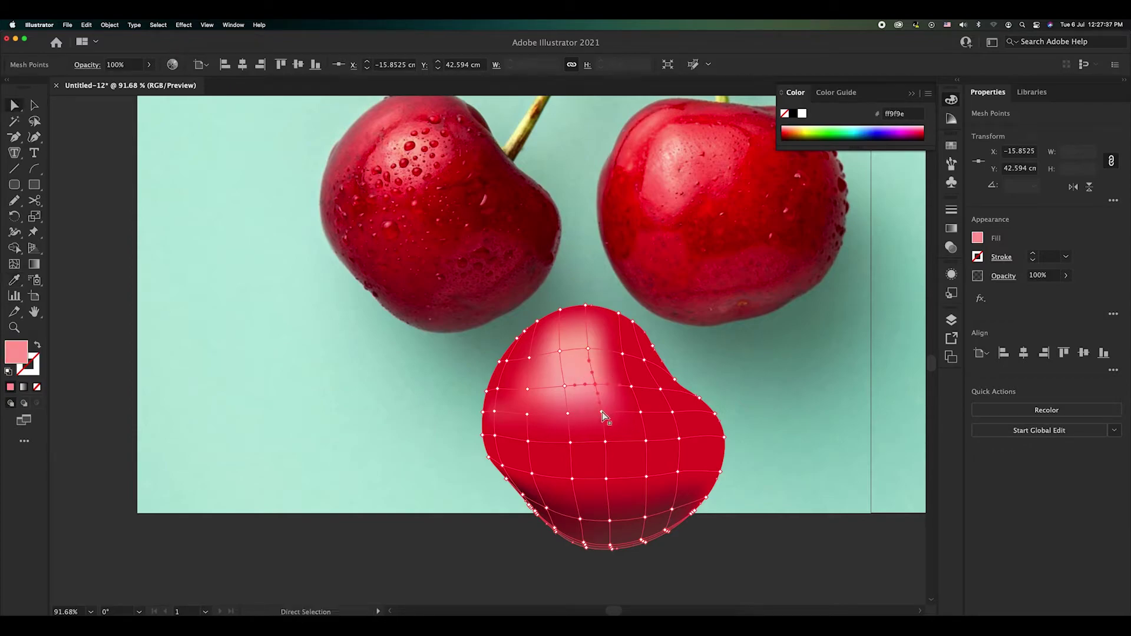
pyautogui.moveTo(602, 415); pyautogui.dragTo(605, 393)
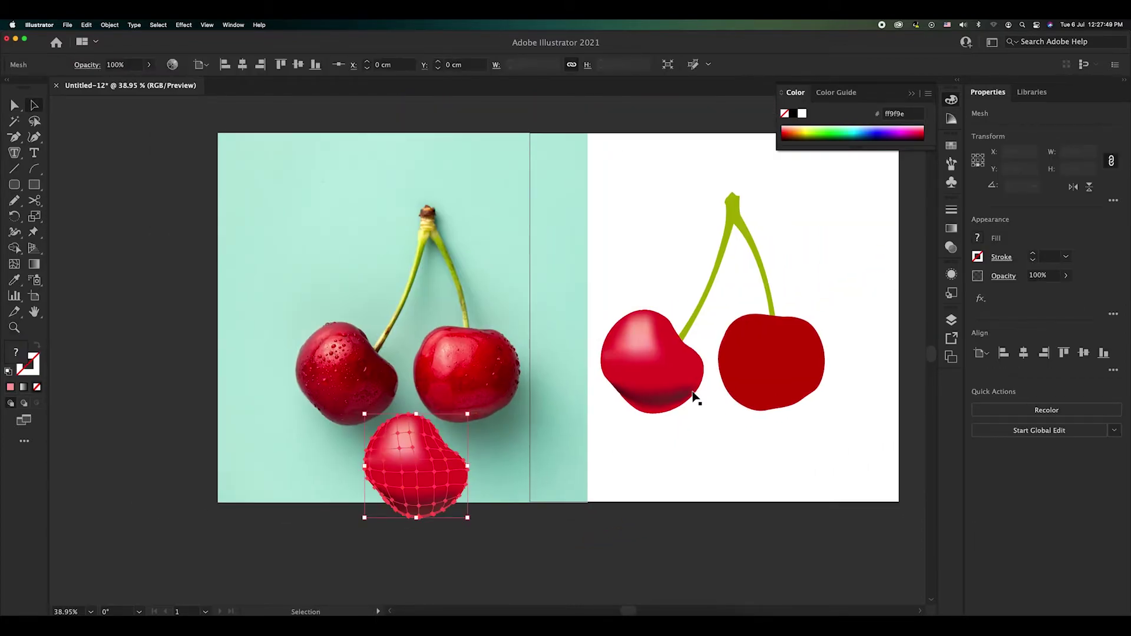
# Move the mesh cherry onto the left flat cherry on the white artboard
pyautogui.click(687, 454)
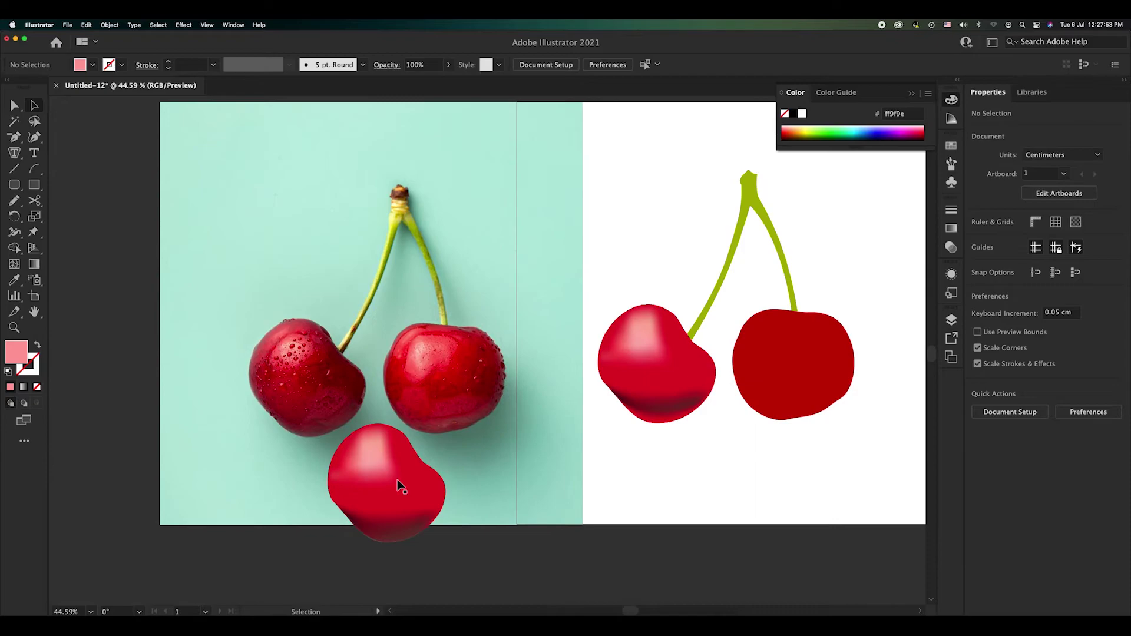
pyautogui.moveTo(397, 480); pyautogui.dragTo(667, 363)
pyautogui.scroll(5, 666, 362)
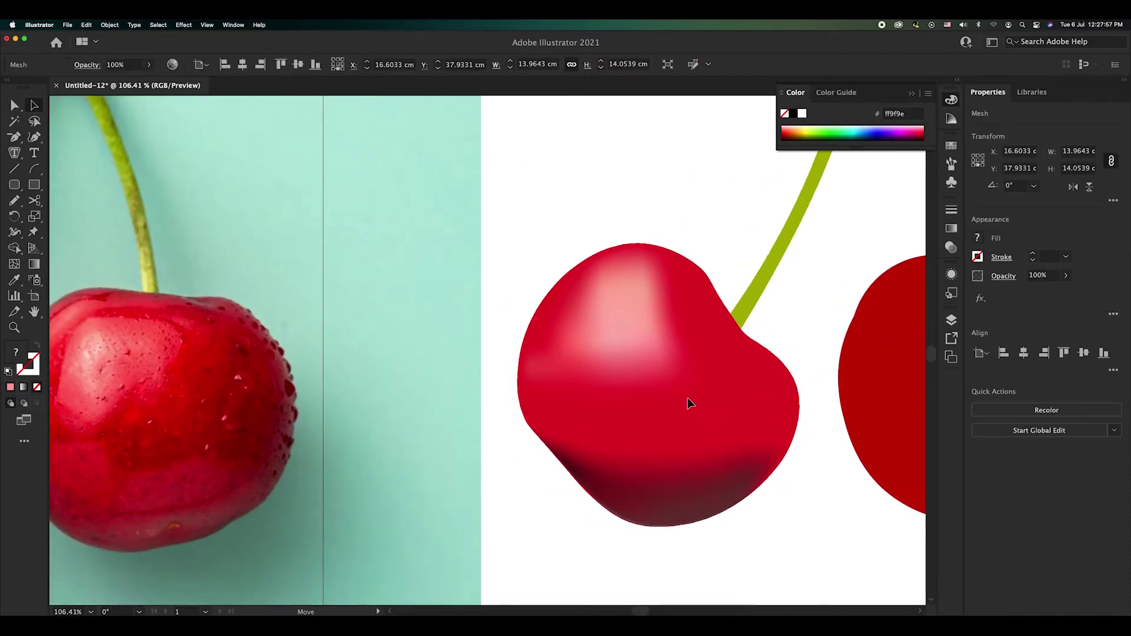
pyautogui.click(690, 403)
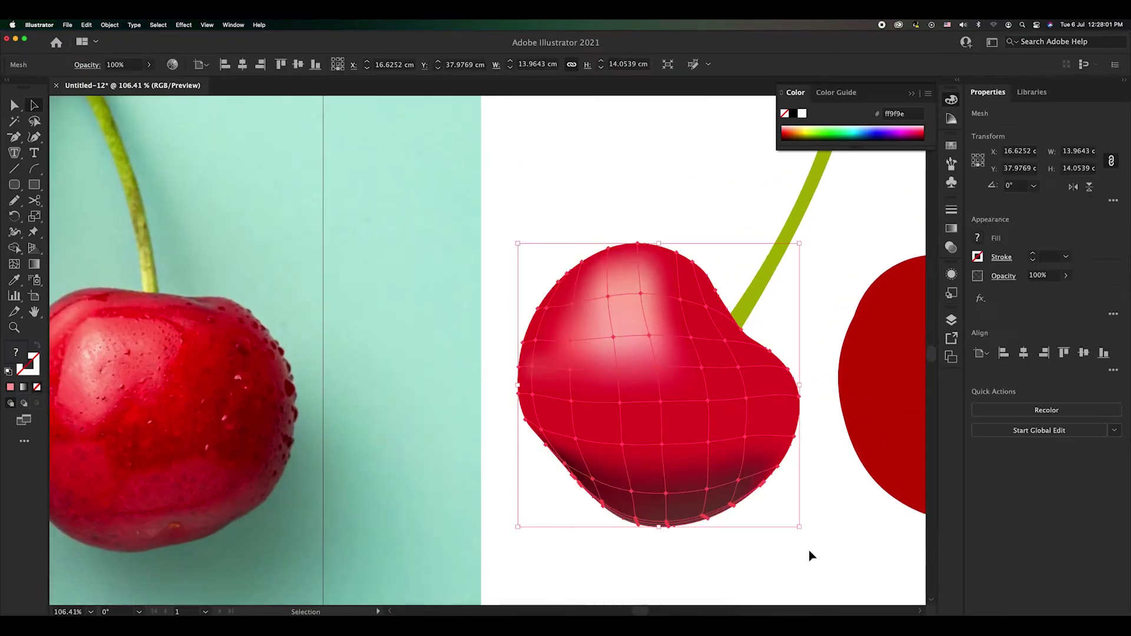
# Zoom out and back in to compare the placed mesh cherry with the flat right cherry
pyautogui.click(588, 404)
pyautogui.scroll(-4, 588, 404)
pyautogui.click(790, 436)
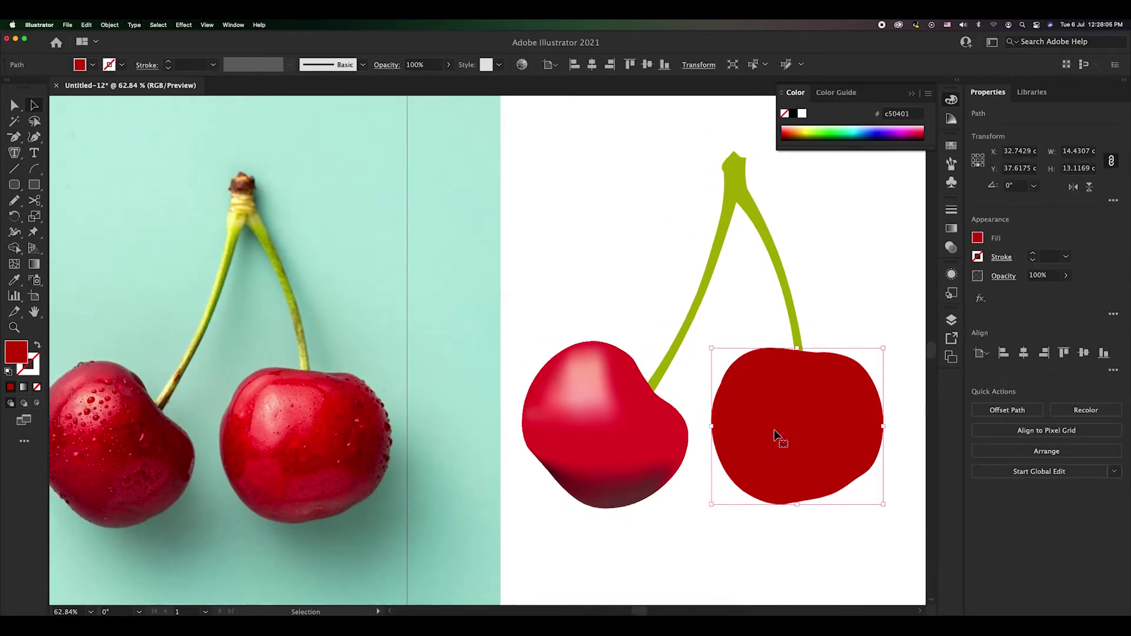
pyautogui.press('z')
pyautogui.scroll(-6, 720, 422)
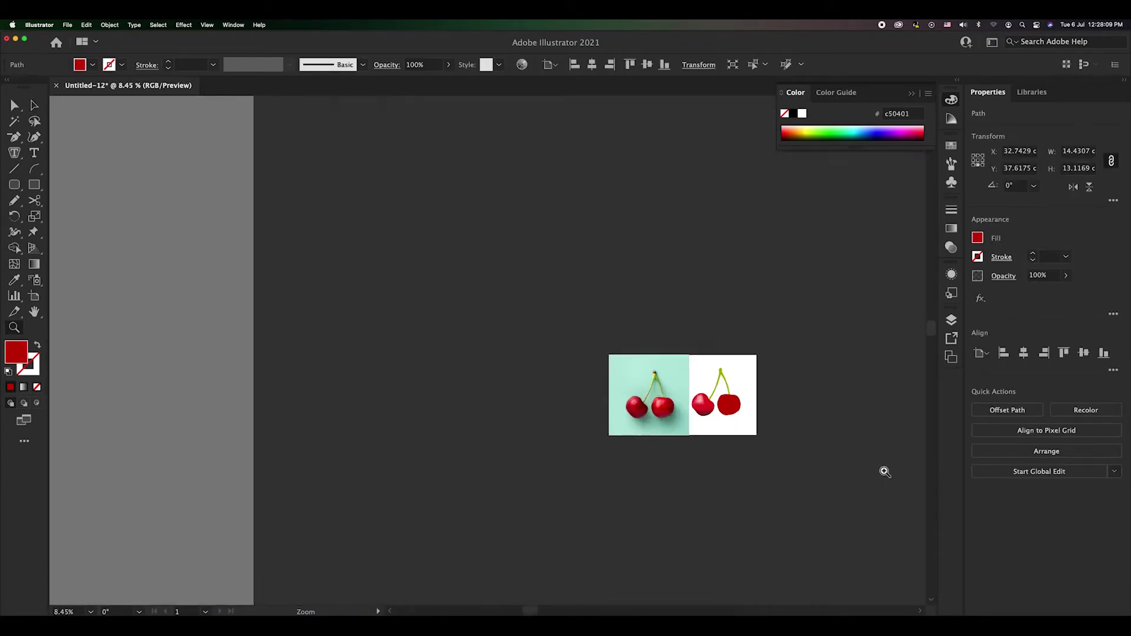
pyautogui.scroll(2, 885, 472)
pyautogui.scroll(2, 826, 417)
pyautogui.scroll(2, 688, 359)
pyautogui.press('v')
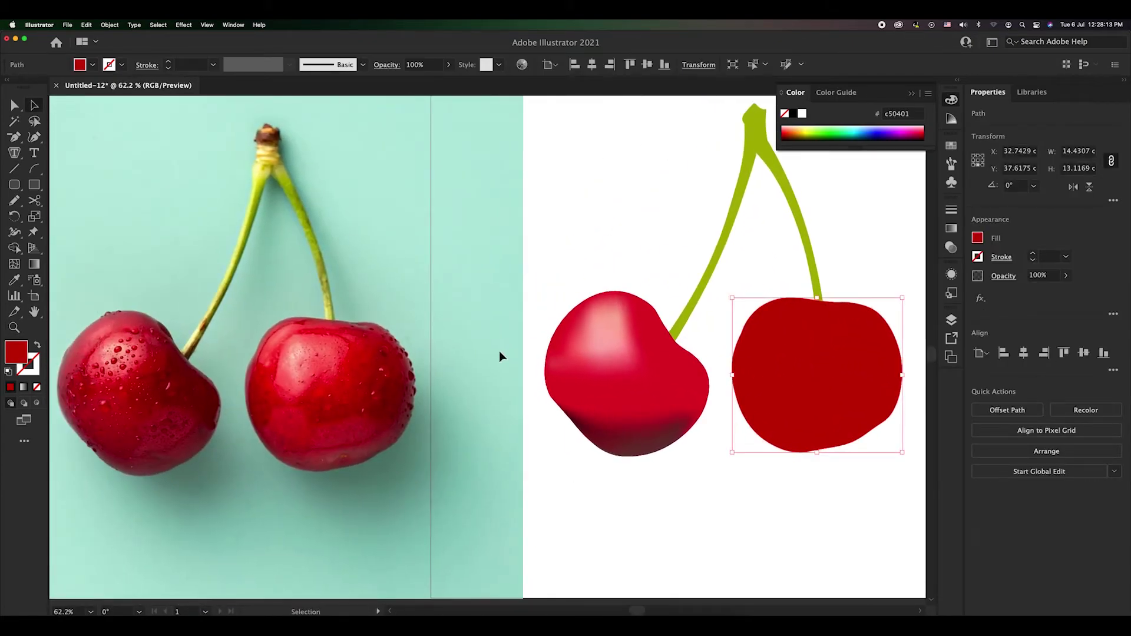
pyautogui.click(600, 329)
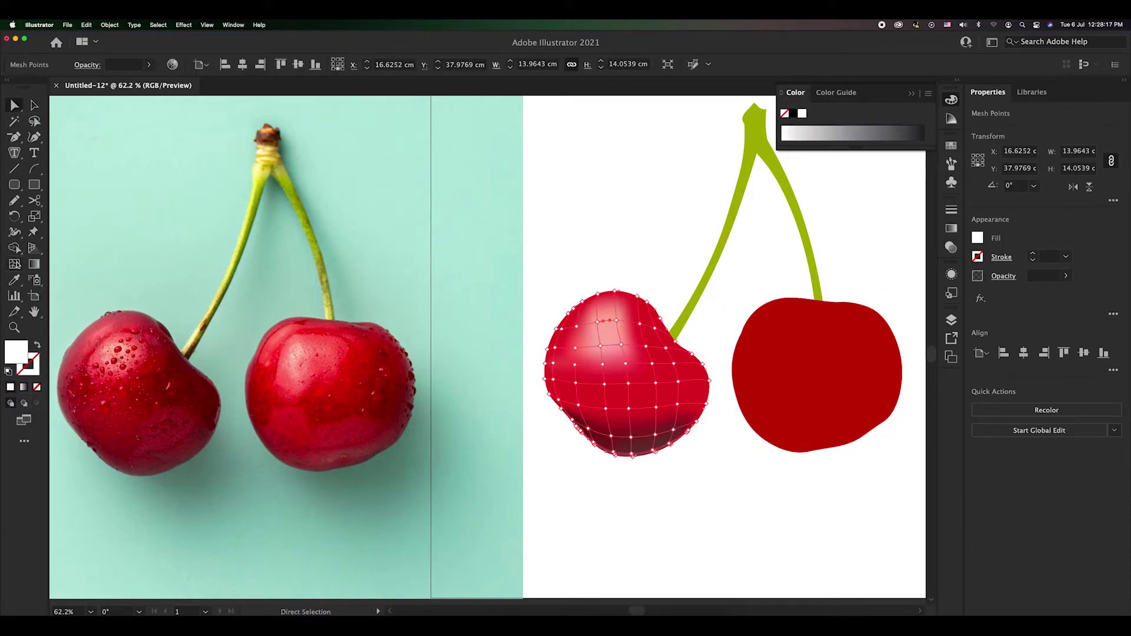
# Add a mesh point near the left cherry's top and colour it red sampled from the photo
pyautogui.click(615, 307)
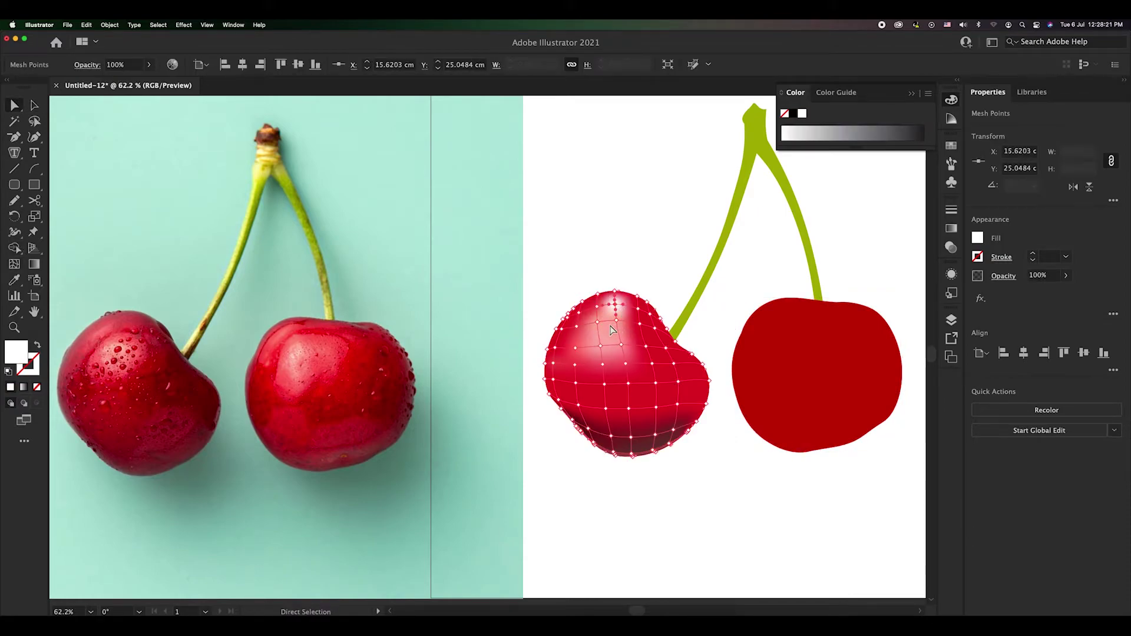
pyautogui.click(115, 333)
pyautogui.click(114, 343)
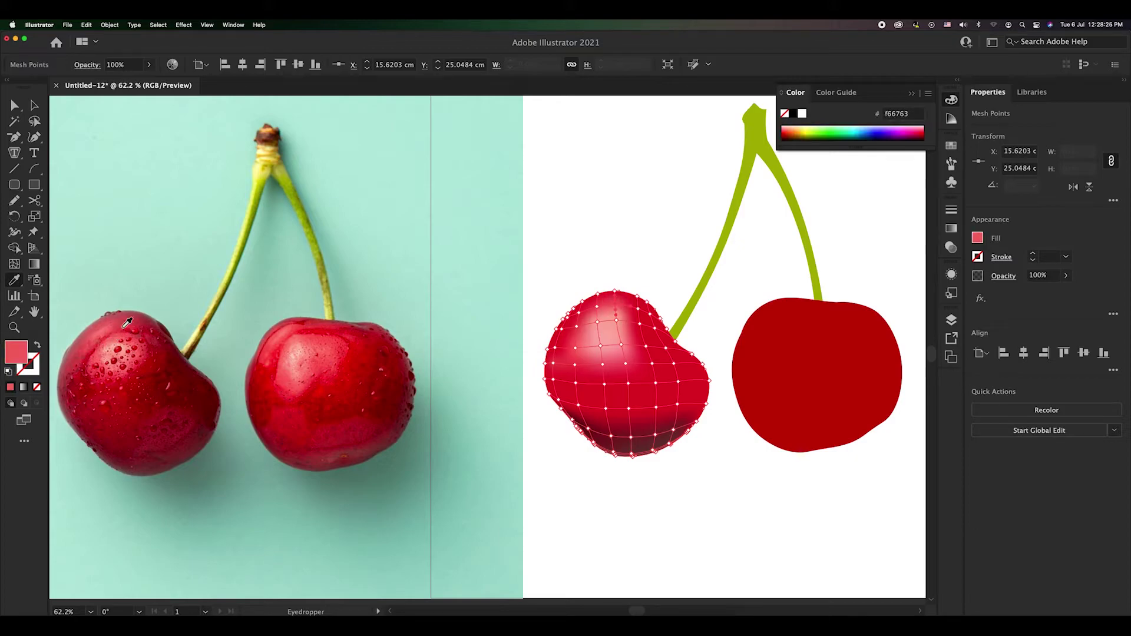
pyautogui.click(133, 319)
# Colour another top mesh point with pink and deeper red from the photo, then preview the shading
pyautogui.click(644, 312)
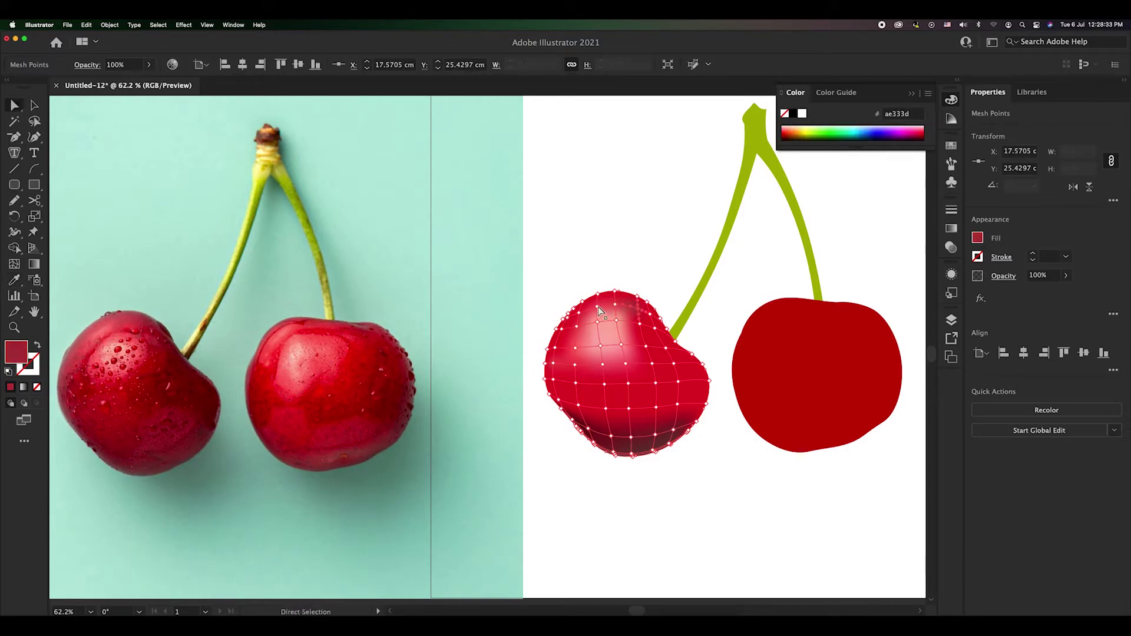
pyautogui.click(91, 335)
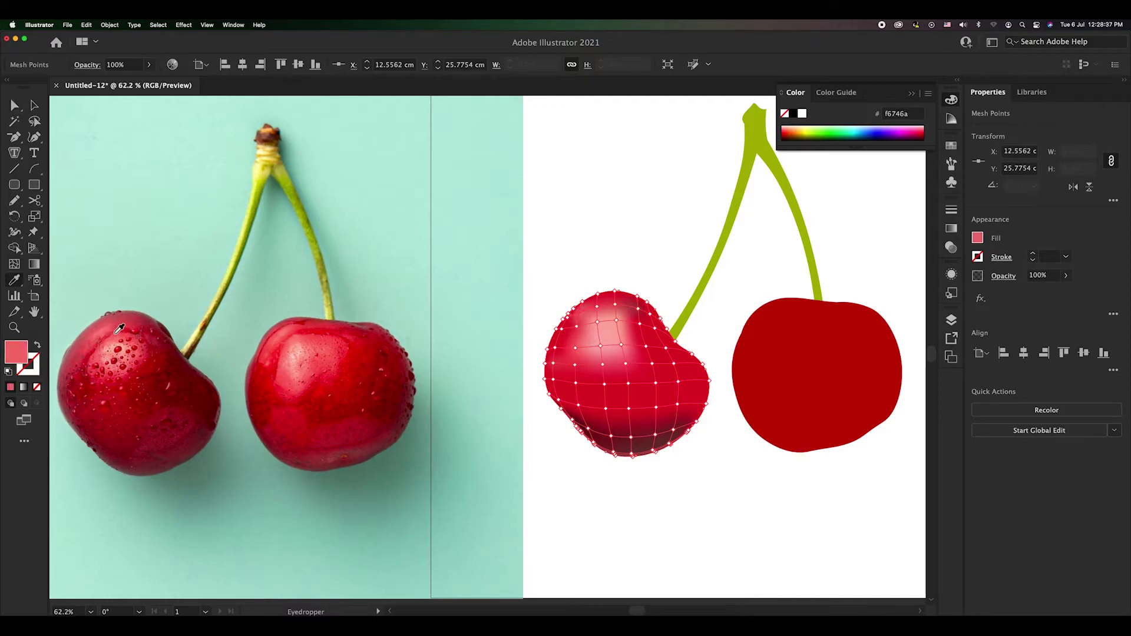
pyautogui.click(85, 380)
pyautogui.click(89, 380)
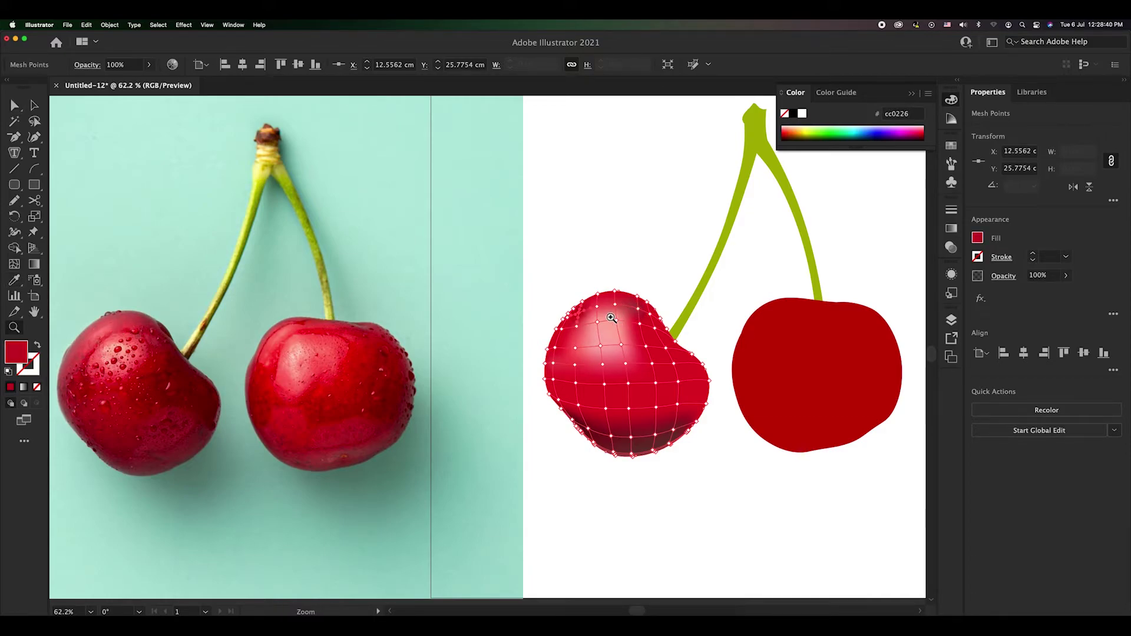
pyautogui.press('super+shift+a')
pyautogui.moveTo(611, 319)
pyautogui.mouseDown()
pyautogui.moveTo(683, 347)
pyautogui.moveTo(674, 387)
pyautogui.mouseUp()
# Add two vertical mesh lines and one horizontal mesh line to the right cherry
pyautogui.click(675, 387)
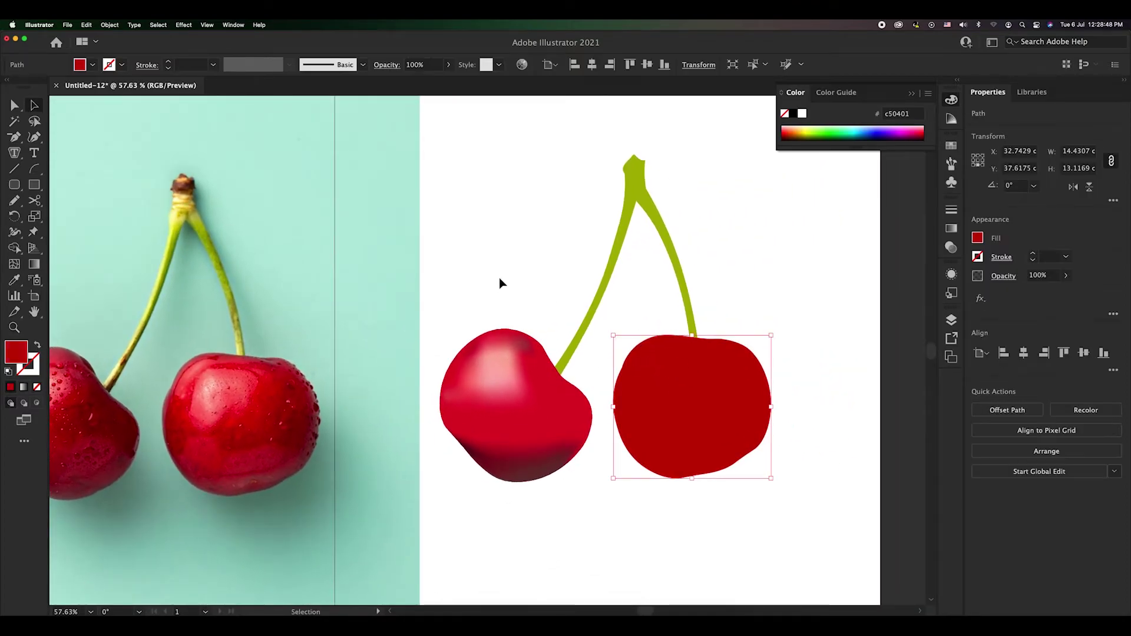
pyautogui.press('u')
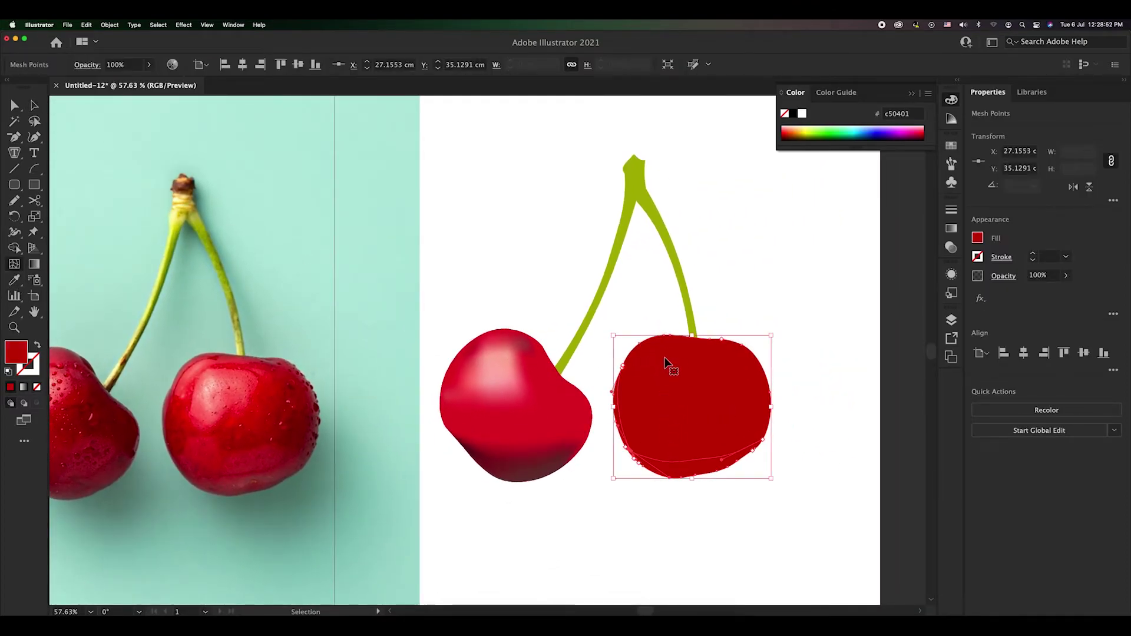
pyautogui.click(651, 338)
pyautogui.click(680, 336)
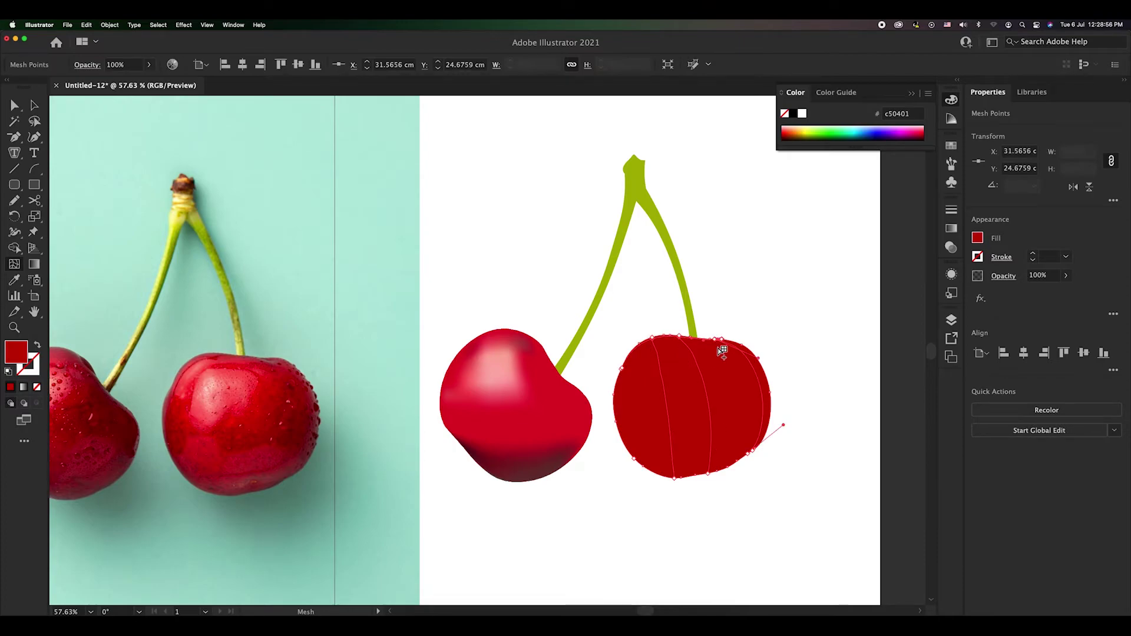
pyautogui.click(627, 401)
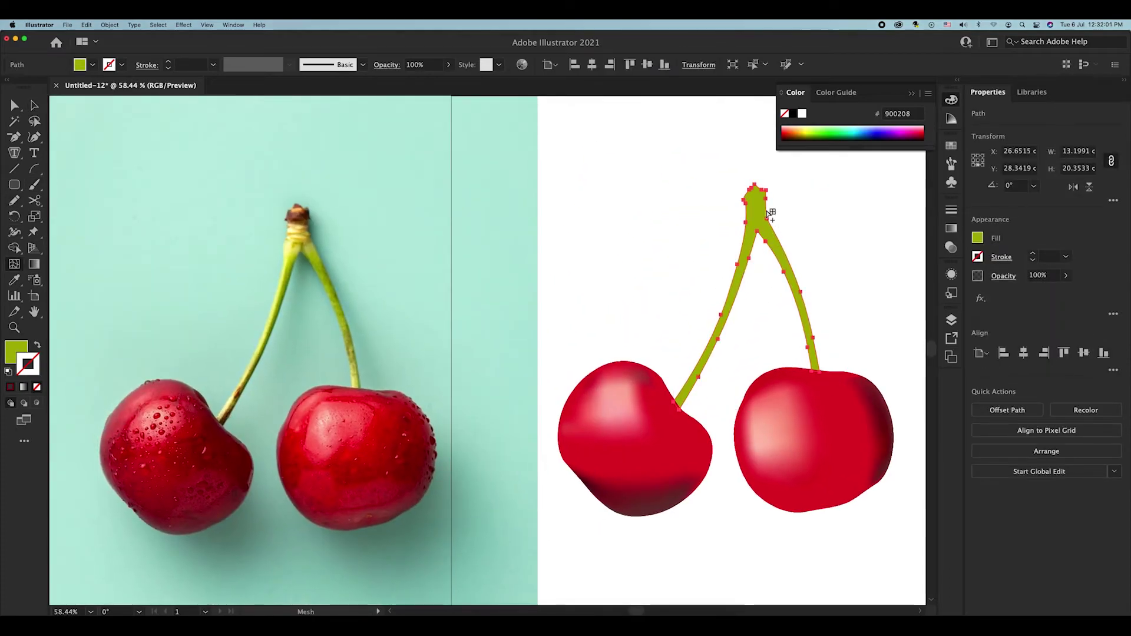
# Turn the stem into a mesh with lines on the right branch and a sampled stem green
pyautogui.click(753, 235)
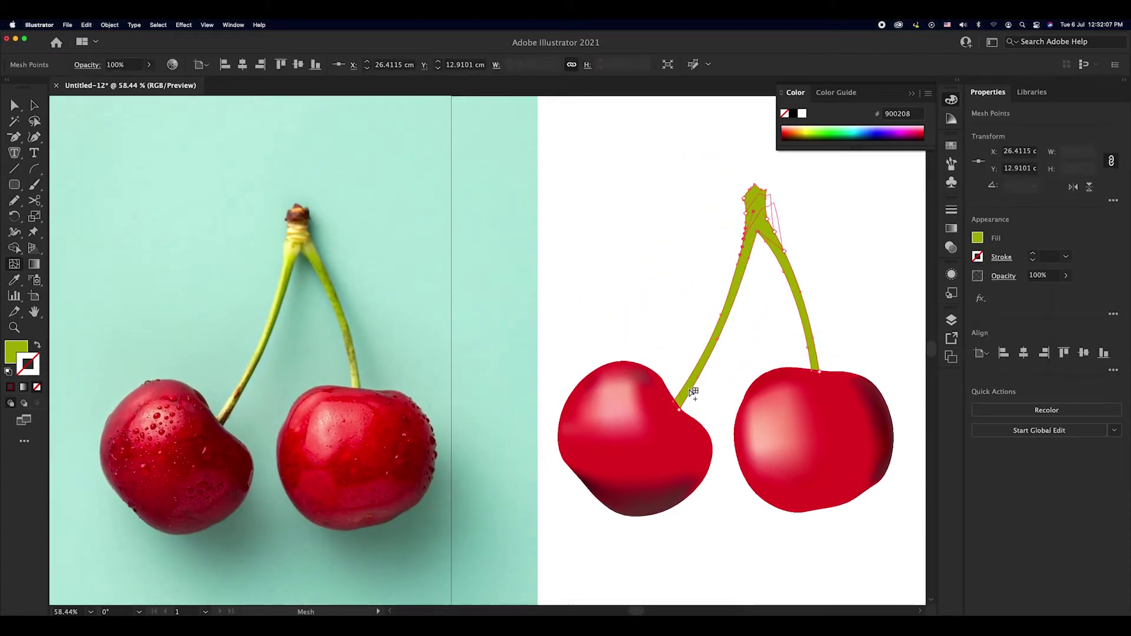
pyautogui.click(810, 339)
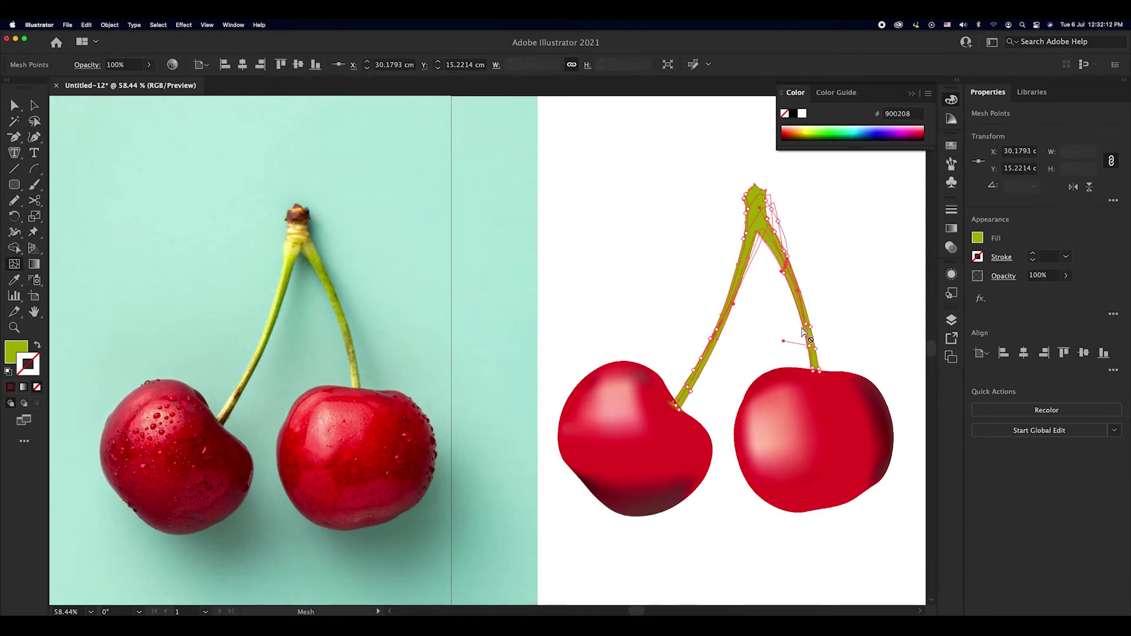
pyautogui.press('i')
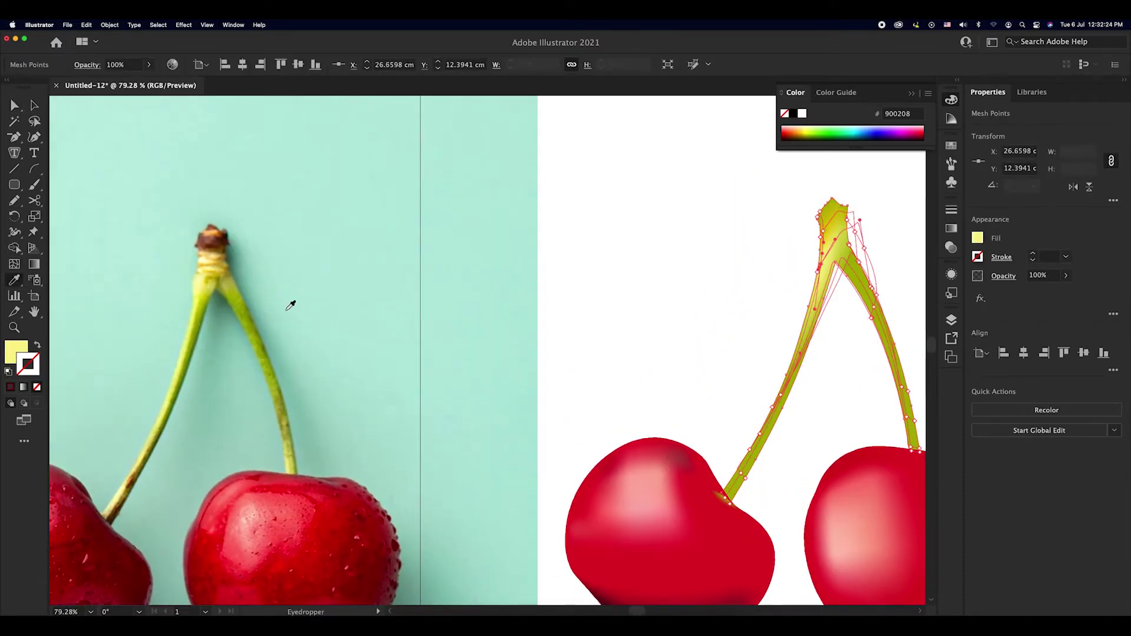
pyautogui.press('u')
pyautogui.click(870, 317)
pyautogui.press('i')
pyautogui.press('u')
pyautogui.scroll(-2, 752, 331)
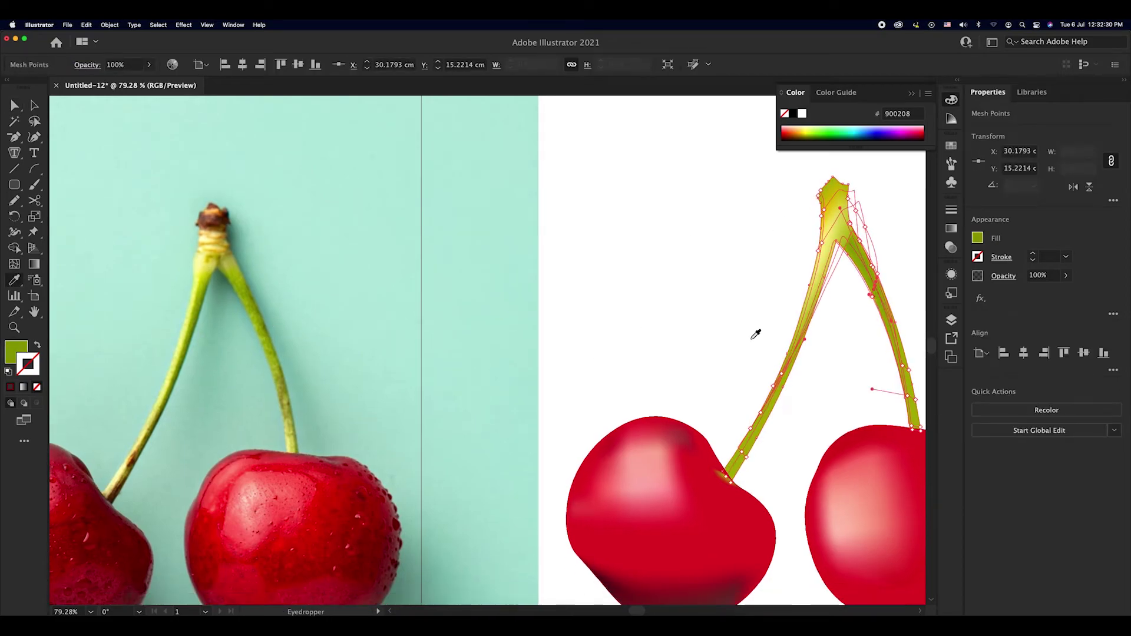
pyautogui.scroll(-2, 864, 386)
pyautogui.click(894, 387)
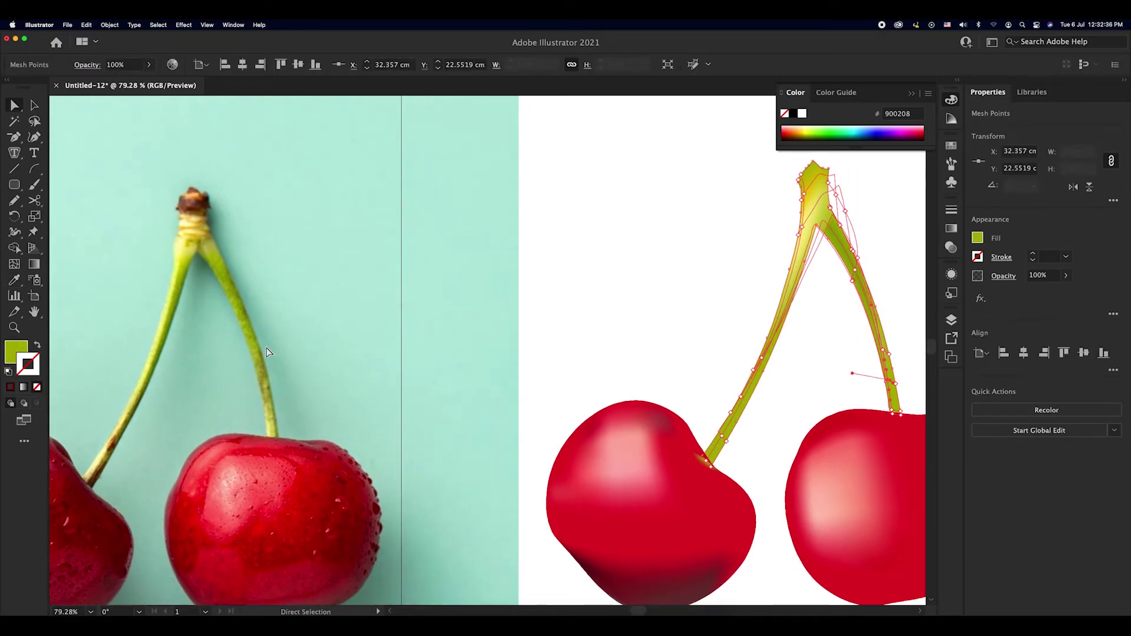
# Colour a stem mesh point light green sampled from the photo stem
pyautogui.click(707, 463)
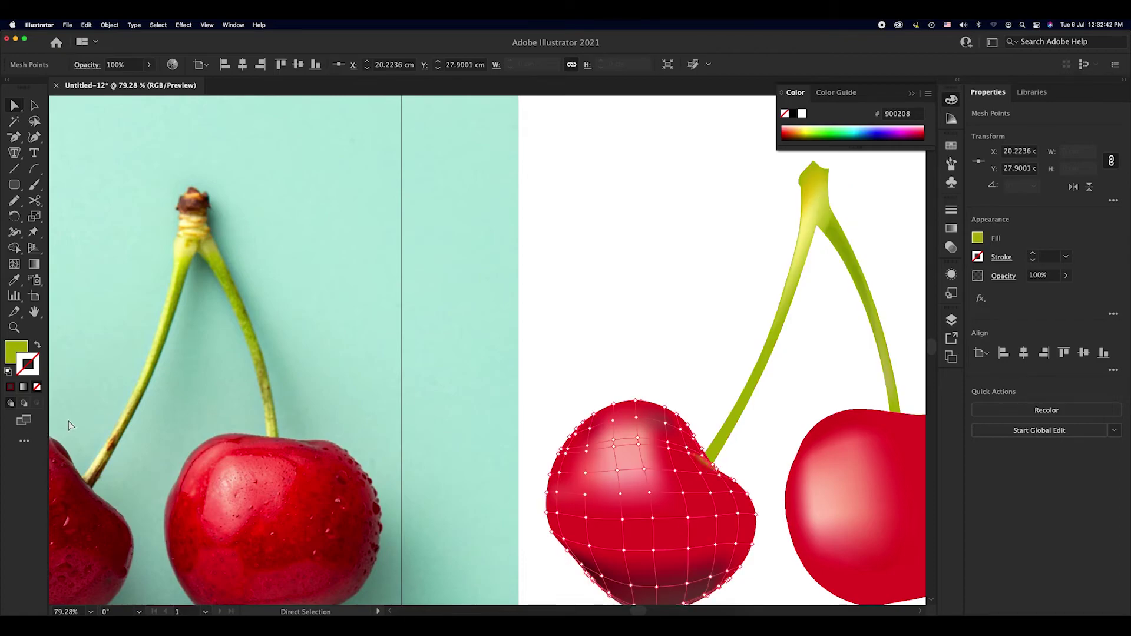
pyautogui.press('v')
pyautogui.click(716, 456)
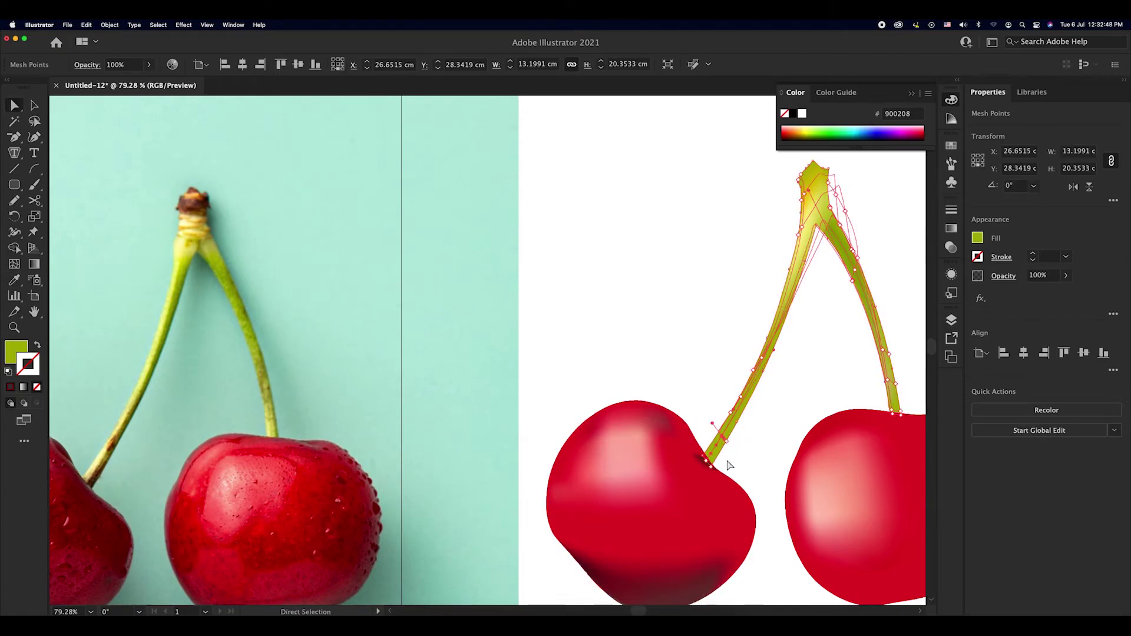
pyautogui.click(712, 424)
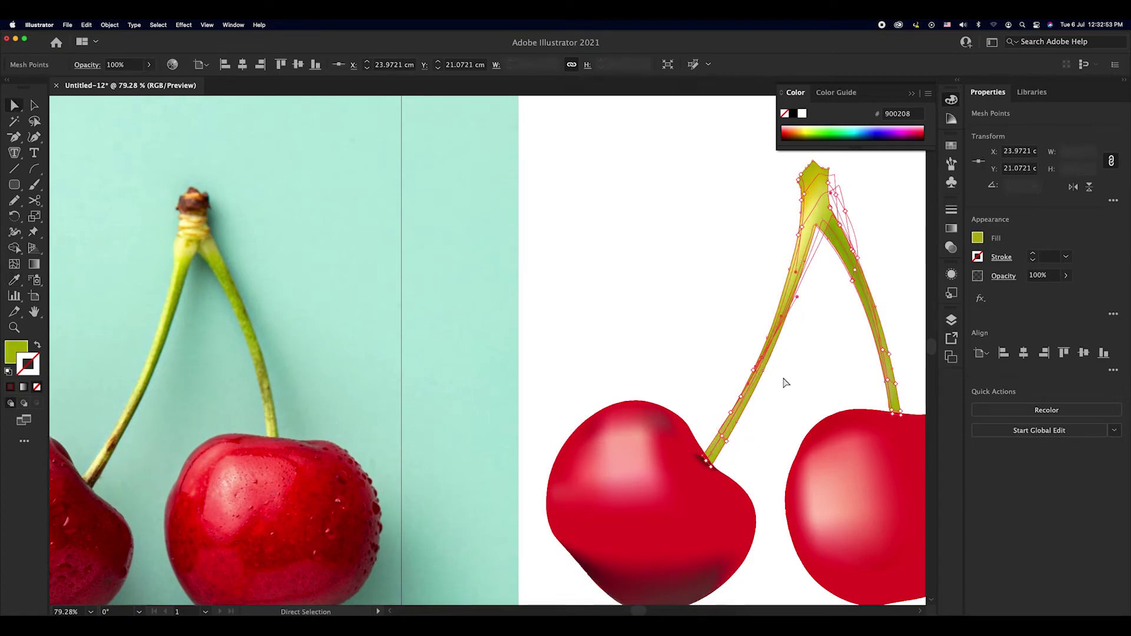
pyautogui.press('i')
pyautogui.click(145, 376)
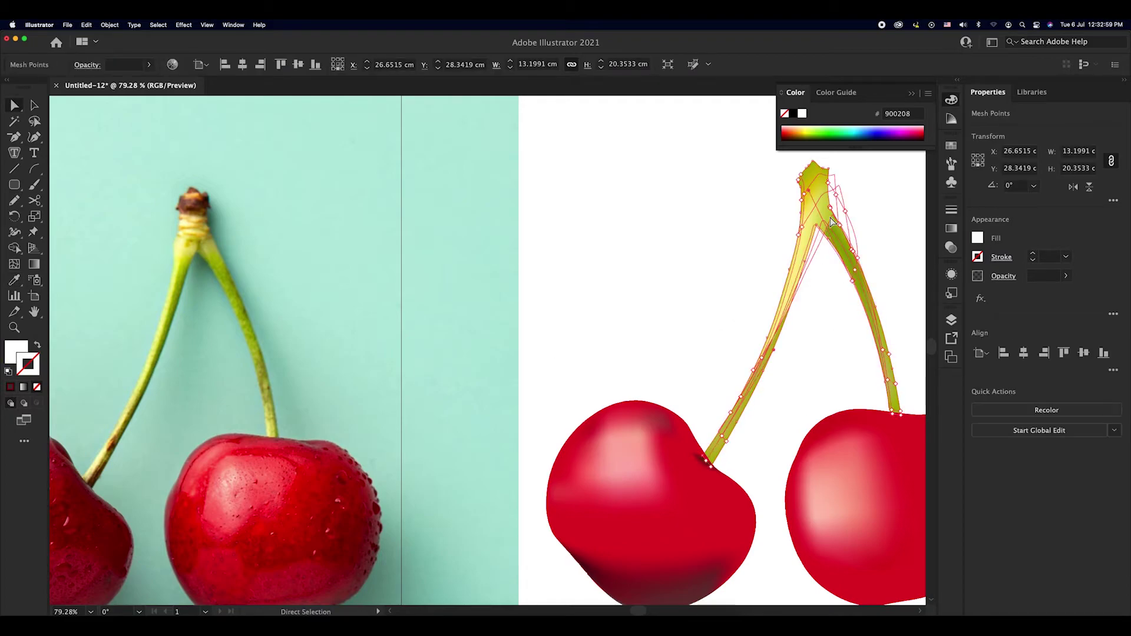
pyautogui.click(817, 230)
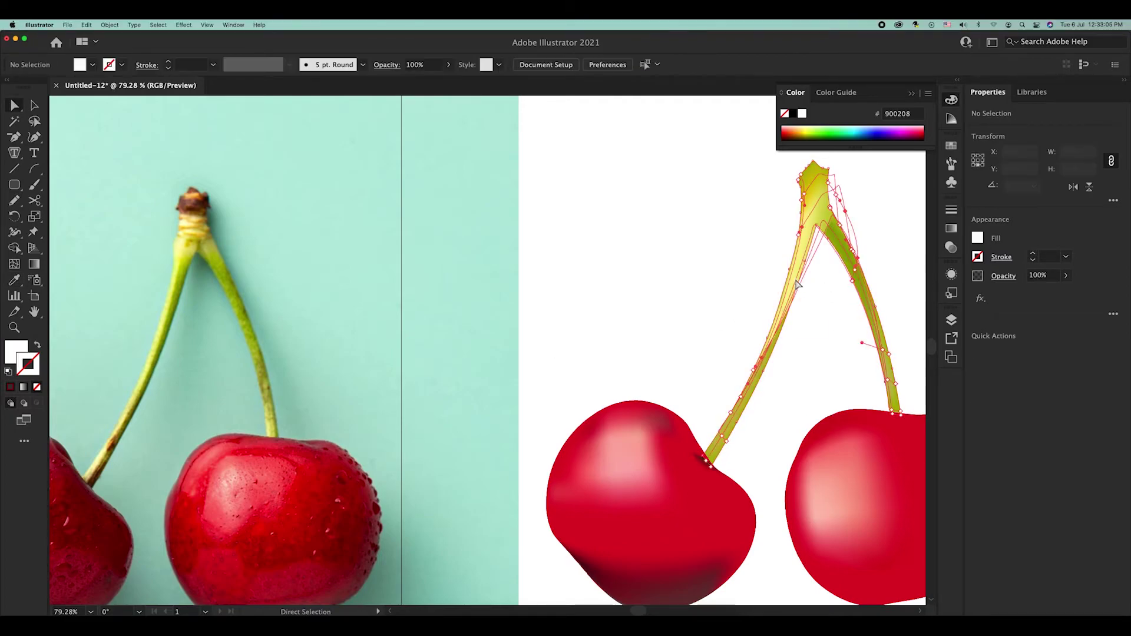
# Colour a group of stem points olive green and add a left-edge point with sampled greens
pyautogui.press('q')
pyautogui.moveTo(812, 228); pyautogui.dragTo(824, 219)
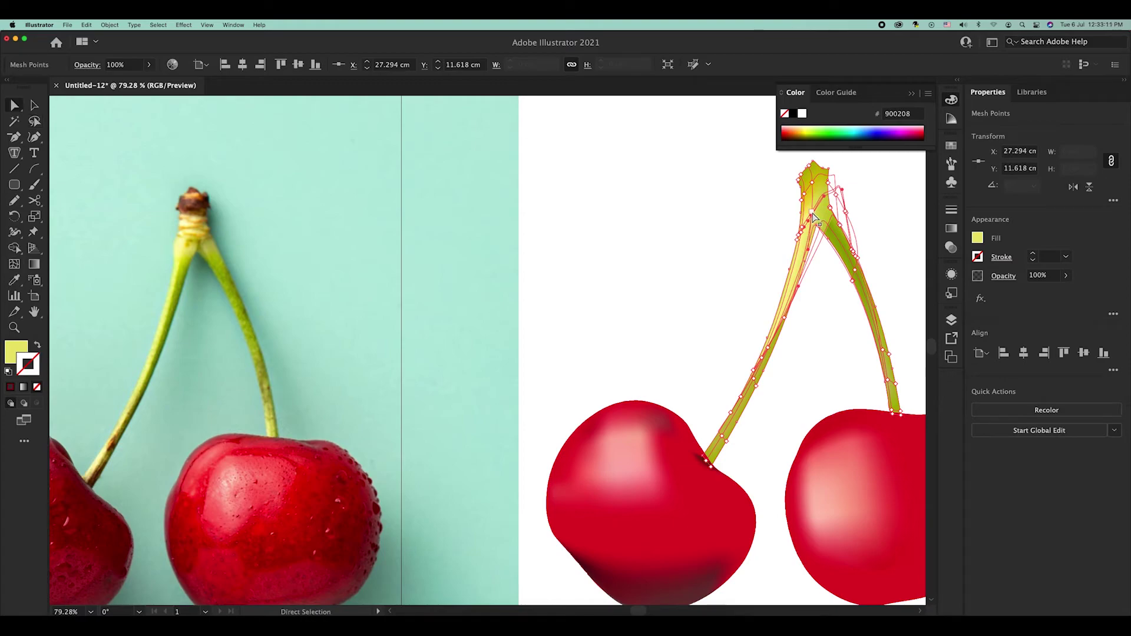
pyautogui.press('i')
pyautogui.click(180, 284)
pyautogui.click(167, 321)
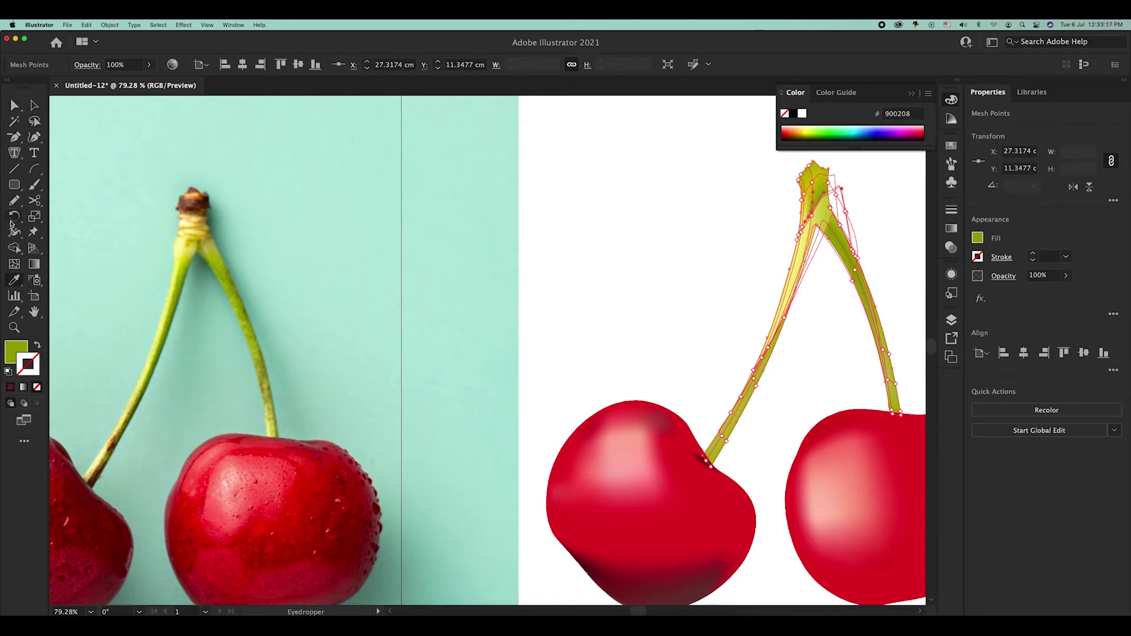
pyautogui.click(780, 293)
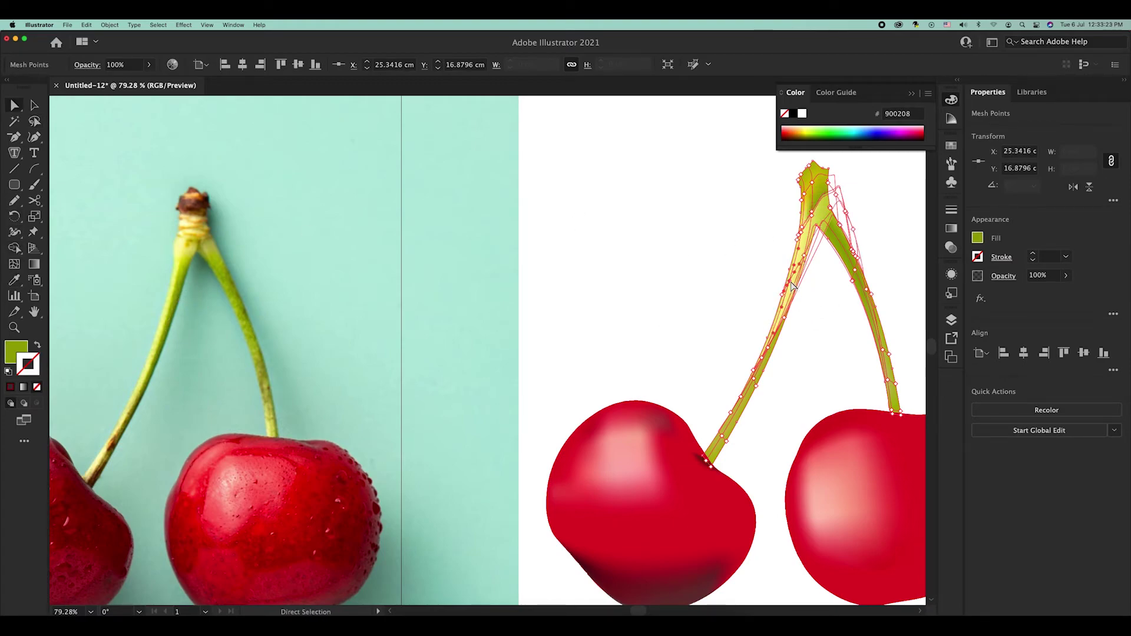
pyautogui.press('i')
pyautogui.click(164, 353)
pyautogui.click(185, 280)
pyautogui.press('g')
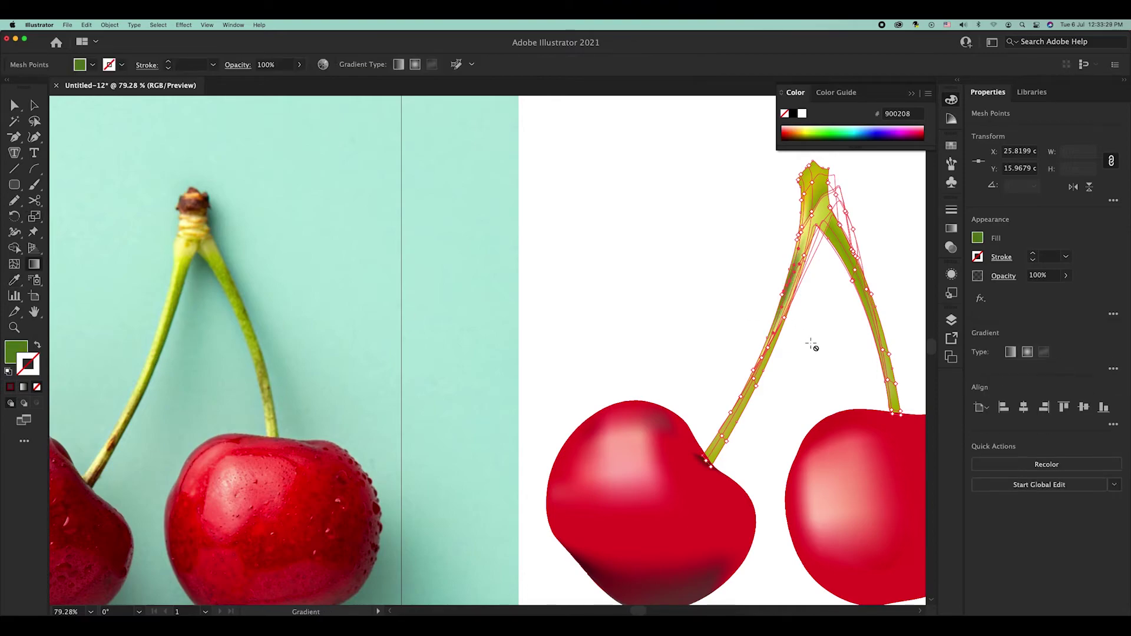
# Drag several stem mesh points to reshape the green shading, then view both cherries
pyautogui.click(811, 345)
pyautogui.press('super+equal')
pyautogui.click(766, 214)
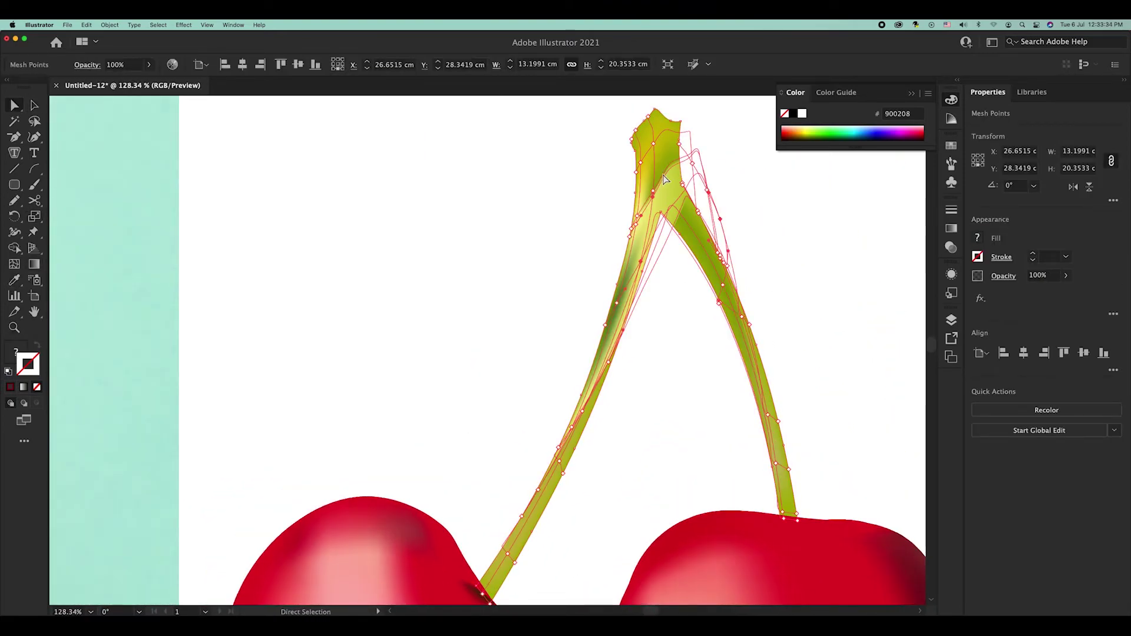
pyautogui.moveTo(664, 178)
pyautogui.mouseDown()
pyautogui.moveTo(662, 164)
pyautogui.moveTo(653, 203)
pyautogui.mouseUp()
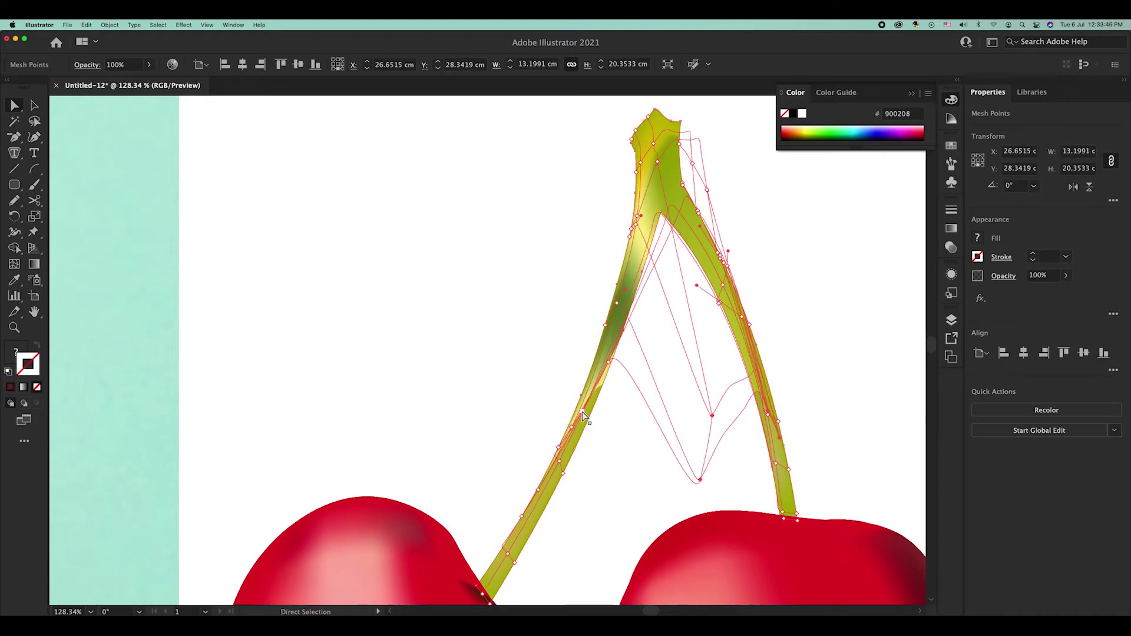
pyautogui.moveTo(583, 416)
pyautogui.mouseDown()
pyautogui.moveTo(606, 366)
pyautogui.moveTo(548, 413)
pyautogui.mouseUp()
pyautogui.scroll(-3, 562, 400)
pyautogui.click(543, 403)
pyautogui.moveTo(565, 354); pyautogui.dragTo(522, 433)
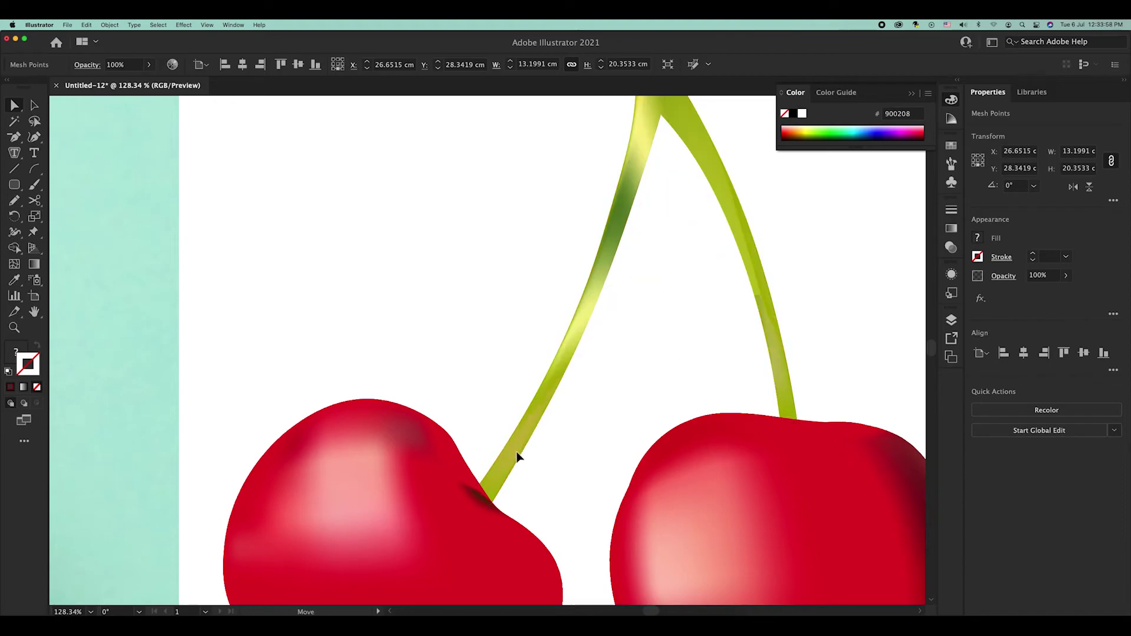
pyautogui.click(612, 236)
pyautogui.moveTo(611, 235); pyautogui.dragTo(624, 234)
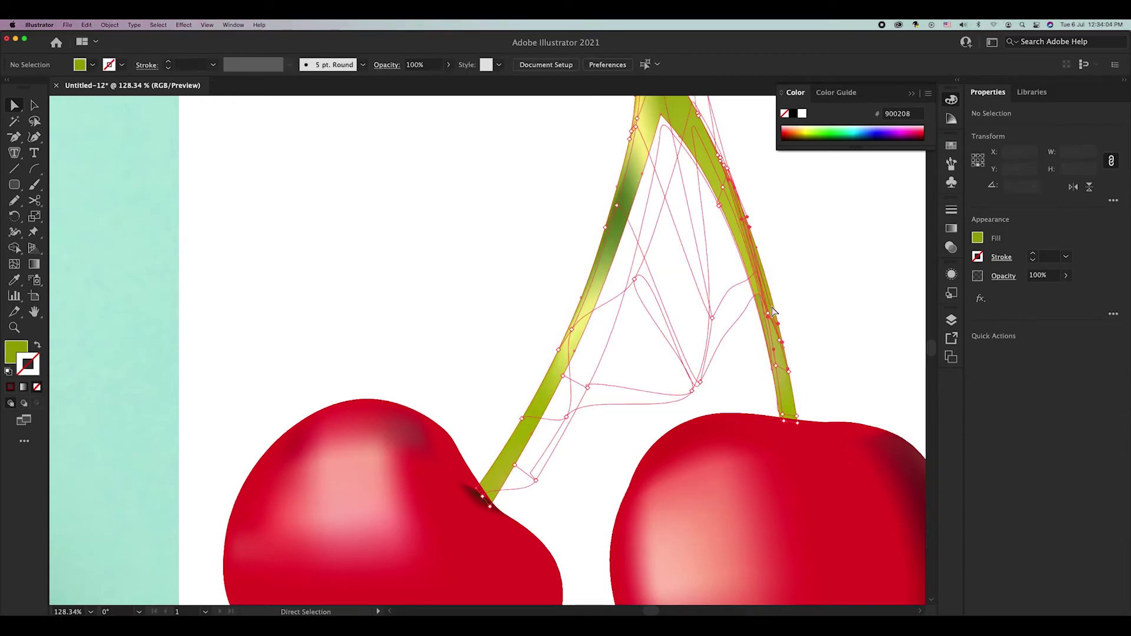
pyautogui.press('super+shift+a')
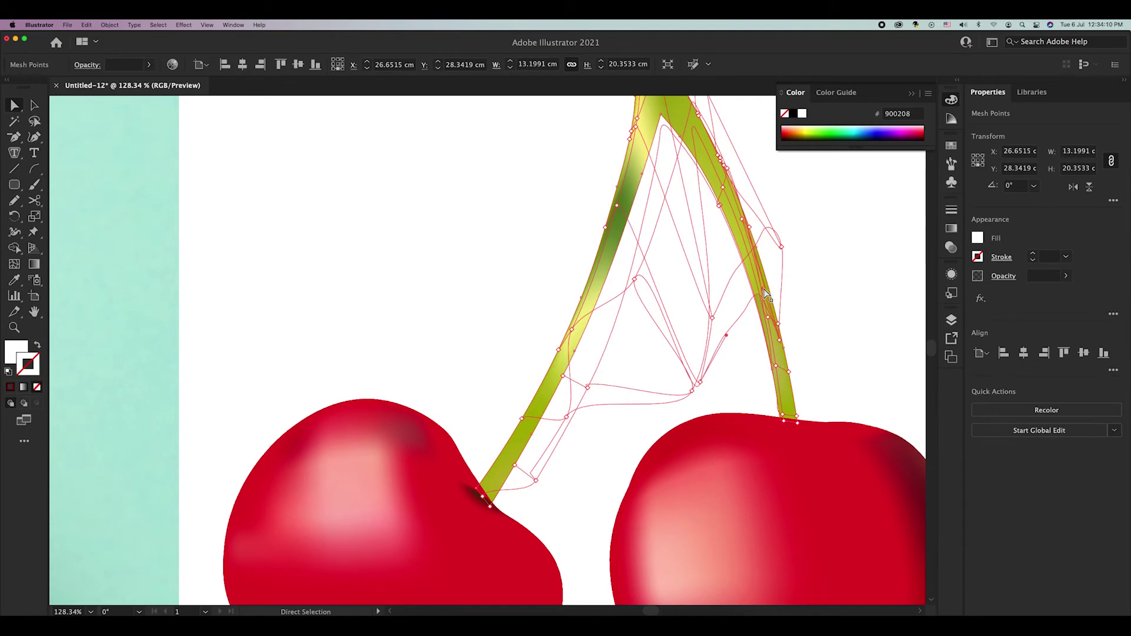
pyautogui.press('z')
pyautogui.moveTo(755, 282); pyautogui.dragTo(730, 316)
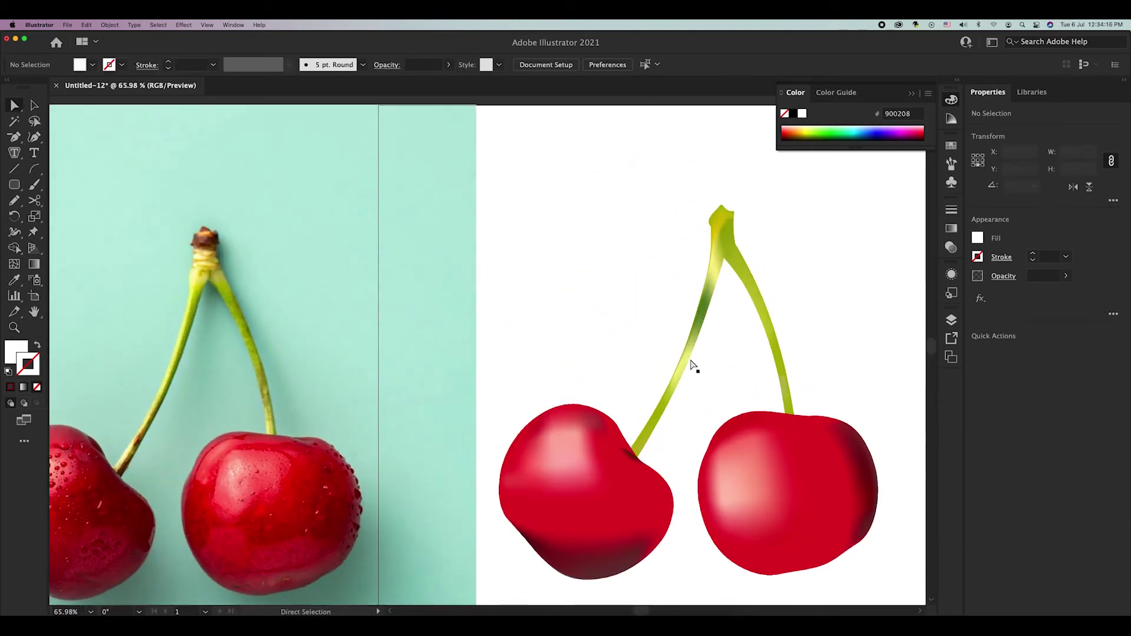
# Zoom in on the stem top and select two of its mesh points
pyautogui.press('v')
pyautogui.click(682, 372)
pyautogui.click(788, 228)
pyautogui.scroll(5, 838, 239)
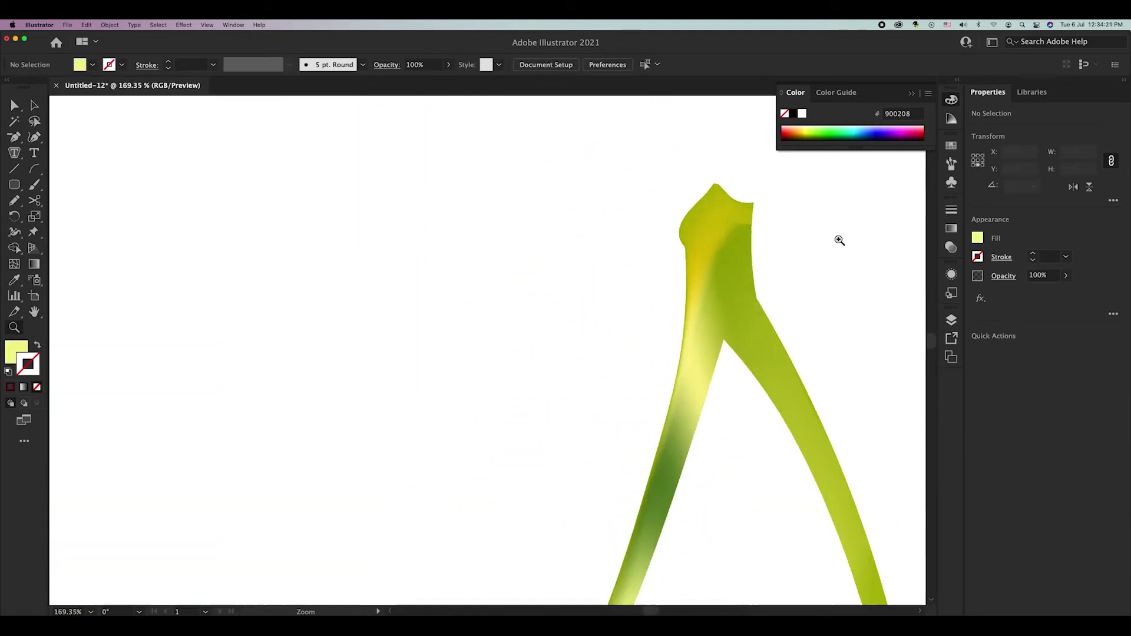
pyautogui.click(703, 265)
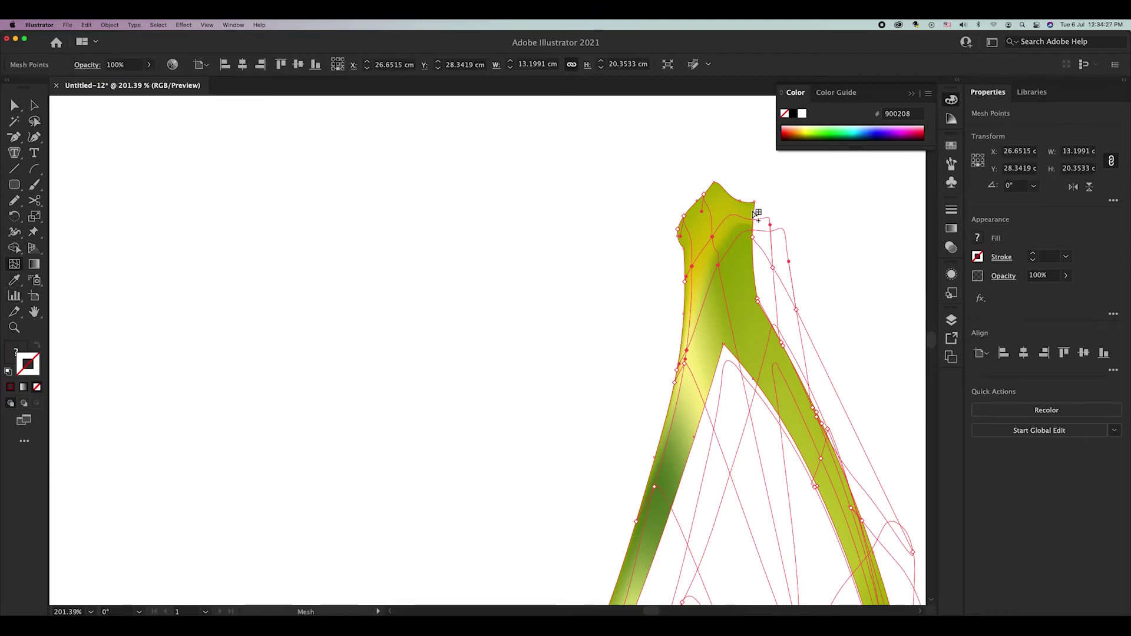
pyautogui.click(710, 213)
pyautogui.keyDown('shift'); pyautogui.click(682, 217); pyautogui.keyUp('shift')
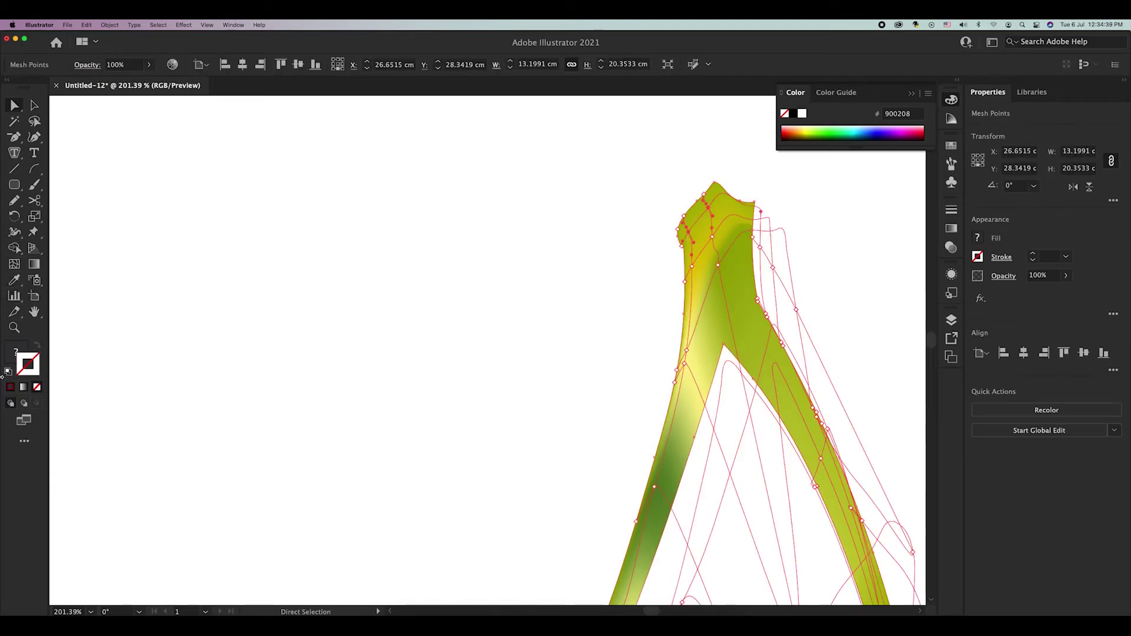
pyautogui.press('z')
pyautogui.scroll(-3, 377, 286)
pyautogui.scroll(-3, 420, 253)
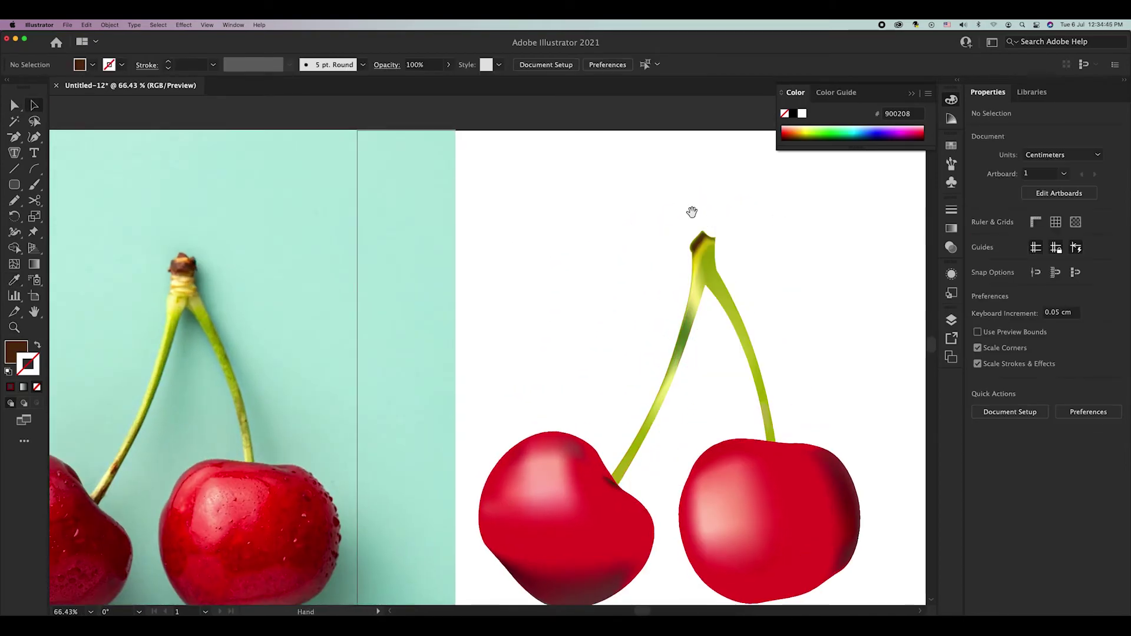
pyautogui.scroll(5, 691, 212)
# Colour the stem-top points tan and brown sampled from the photo's stem tip
pyautogui.click(768, 270)
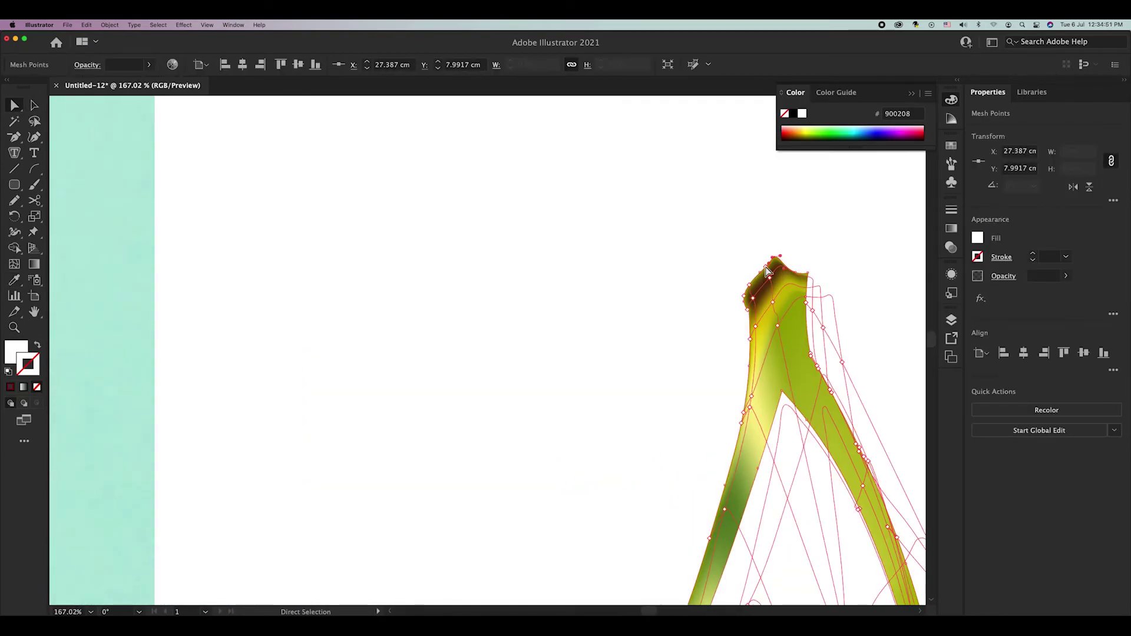
pyautogui.click(768, 271)
pyautogui.scroll(-3, 412, 294)
pyautogui.press('i')
pyautogui.click(392, 298)
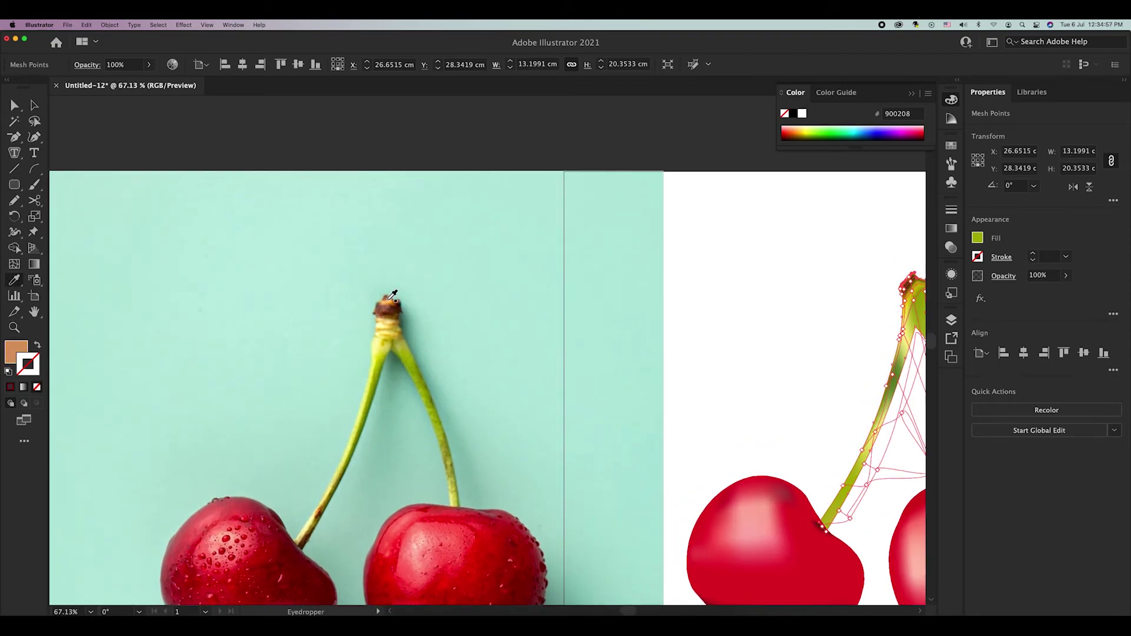
pyautogui.hscroll(2, 392, 298)
pyautogui.click(871, 285)
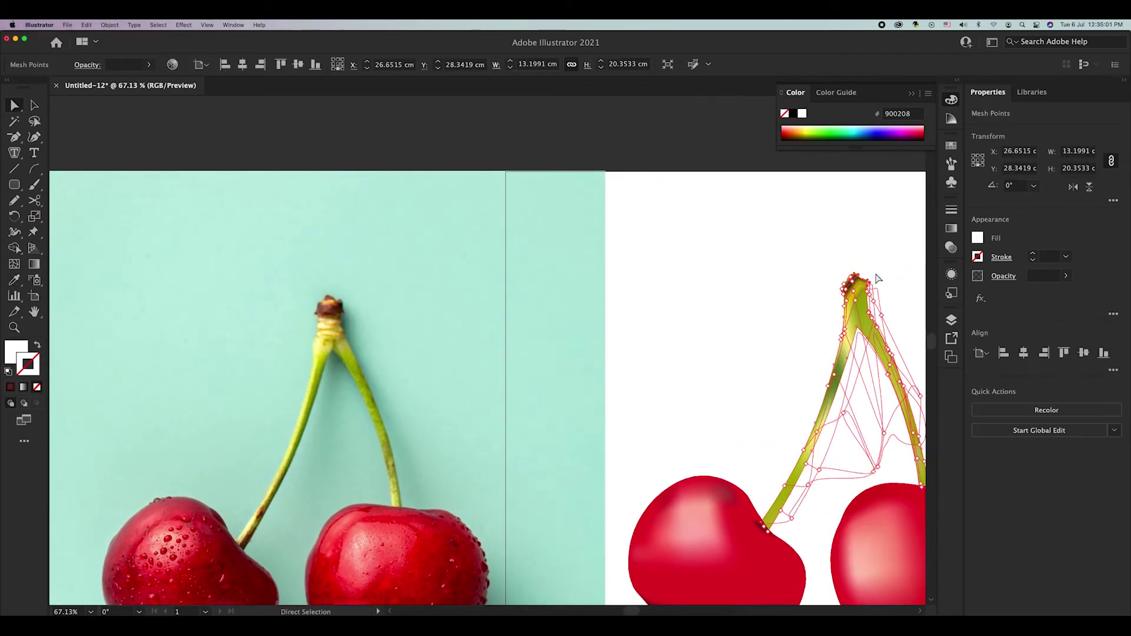
pyautogui.click(336, 303)
pyautogui.scroll(5, 813, 306)
# Give the stem-tip mesh point the reference brown, then reselect the stem-top points
pyautogui.press('a')
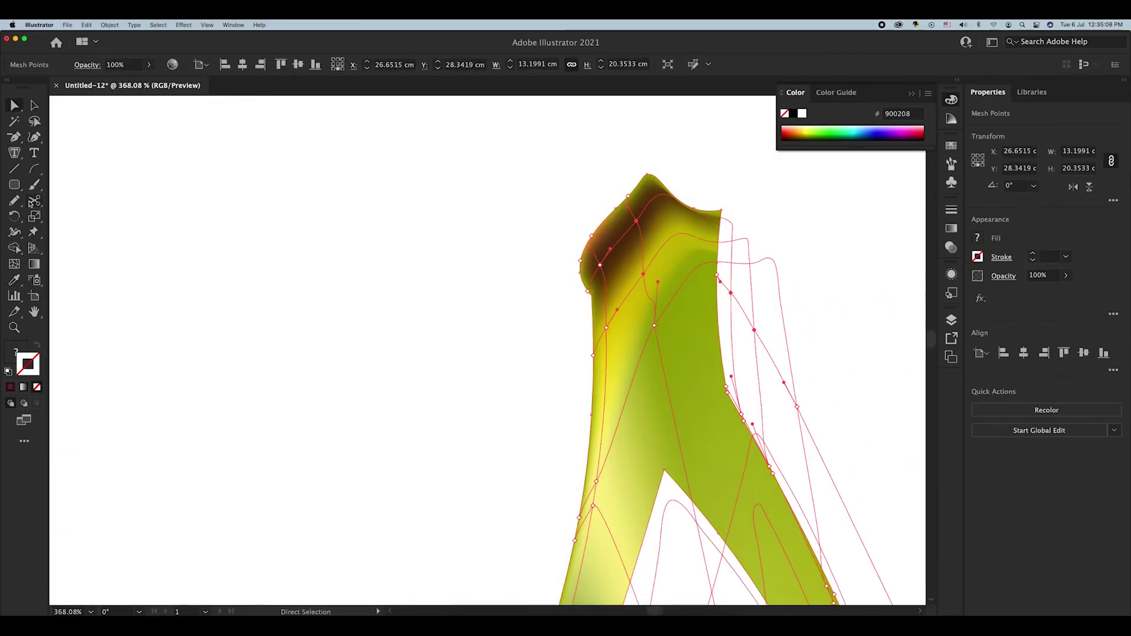
pyautogui.click(650, 176)
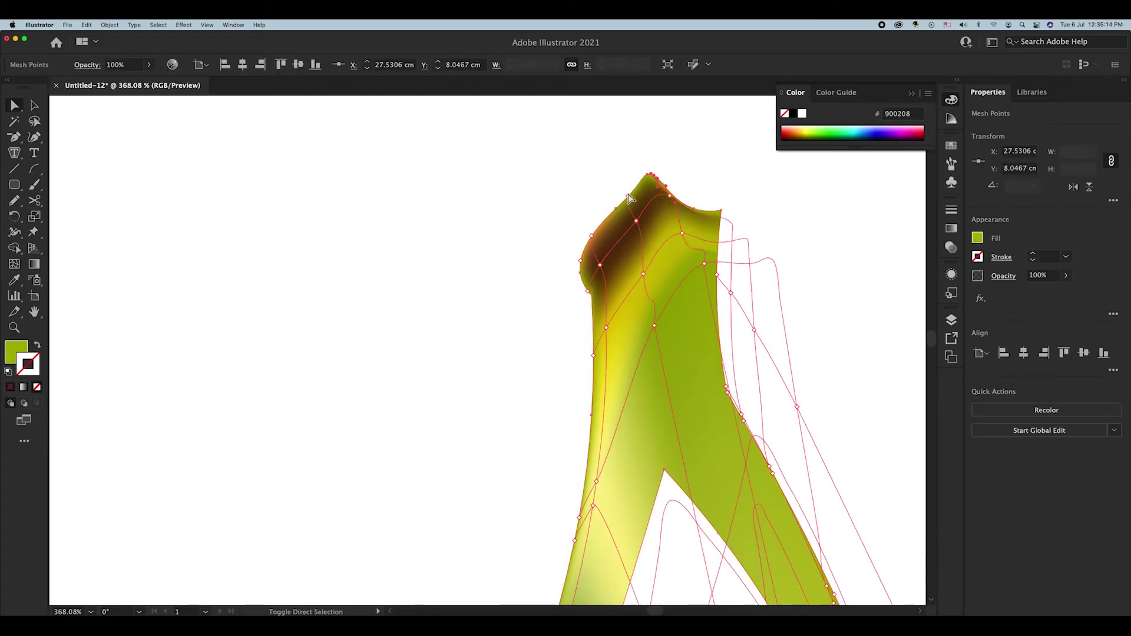
pyautogui.scroll(-5, 655, 210)
pyautogui.hscroll(-2, 171, 246)
pyautogui.press('i')
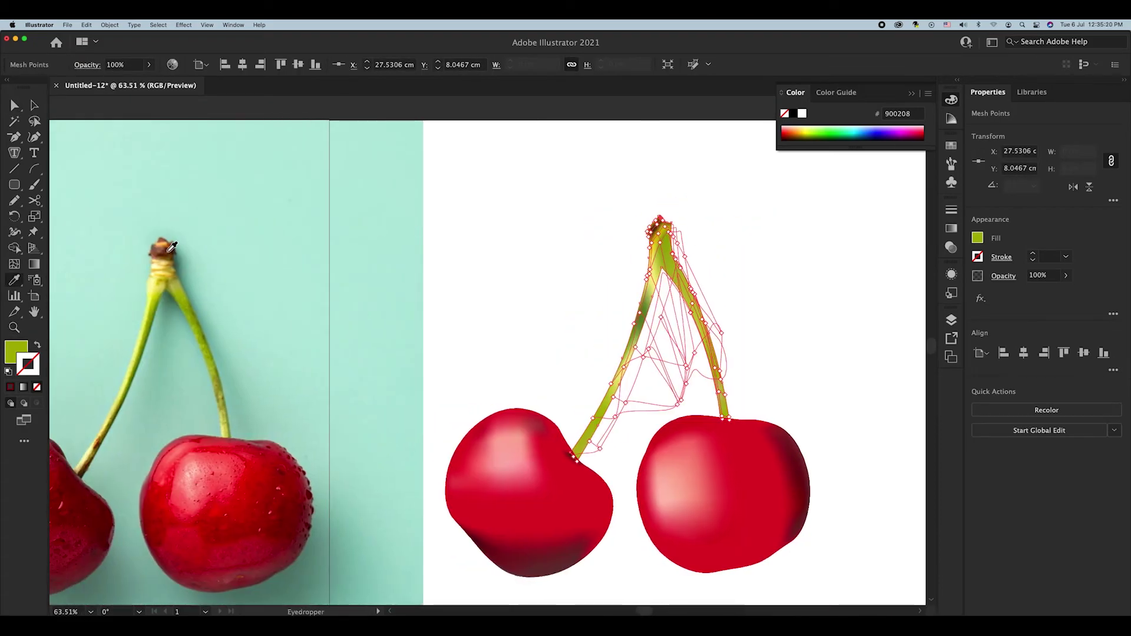
pyautogui.click(171, 246)
pyautogui.scroll(5, 669, 206)
pyautogui.press('v')
pyautogui.doubleClick(659, 289)
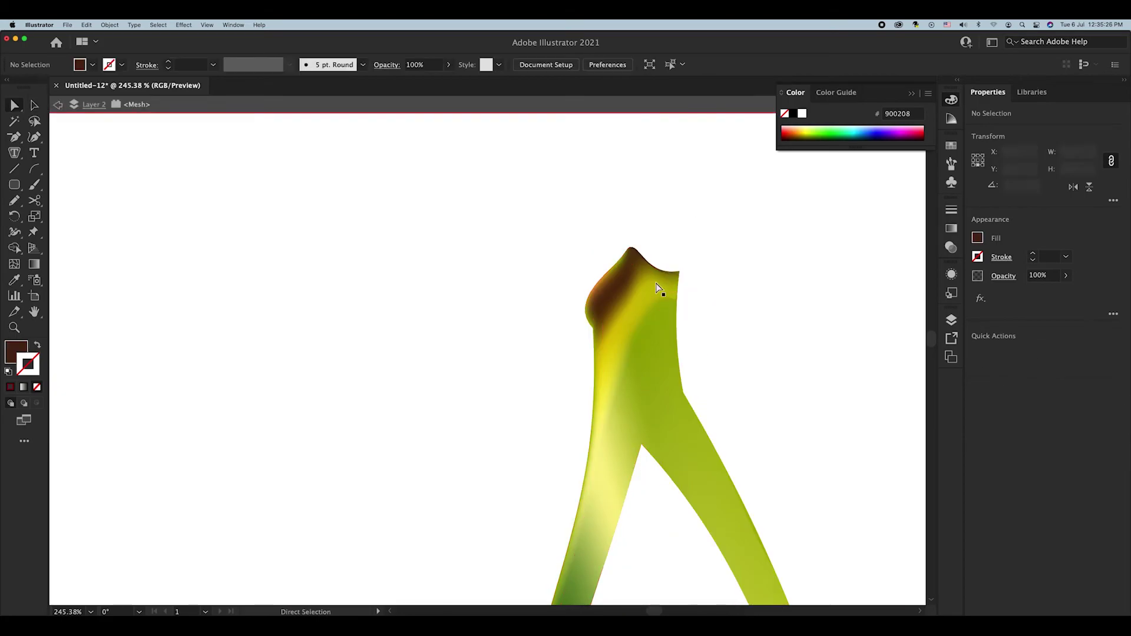
pyautogui.scroll(-5, 678, 266)
pyautogui.press('Escape')
pyautogui.click(674, 281)
pyautogui.click(815, 271)
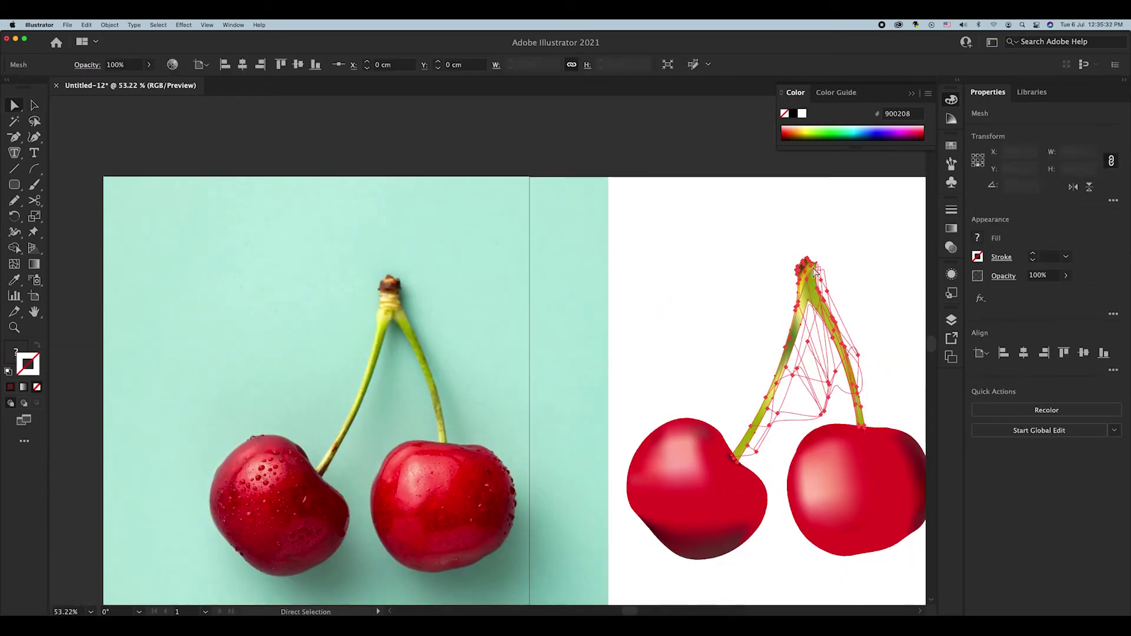
pyautogui.moveTo(815, 271); pyautogui.dragTo(781, 258)
# Colour the right stem's top mesh points with brown and tan sampled from the photo
pyautogui.click(846, 285)
pyautogui.scroll(3, 804, 273)
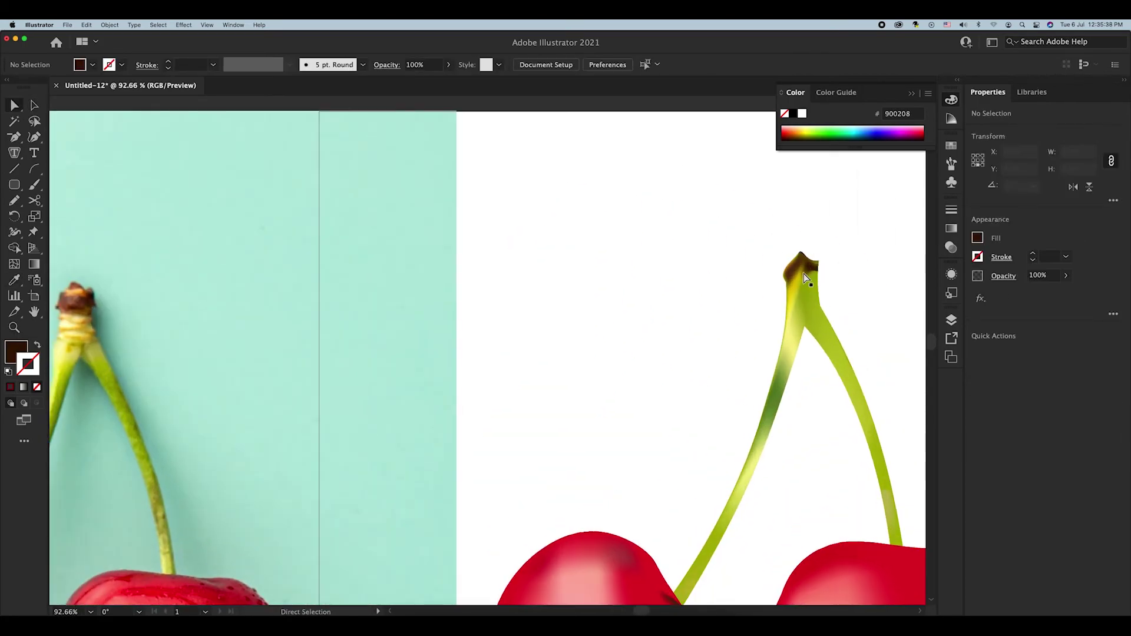
pyautogui.click(842, 262)
pyautogui.click(106, 296)
pyautogui.click(843, 268)
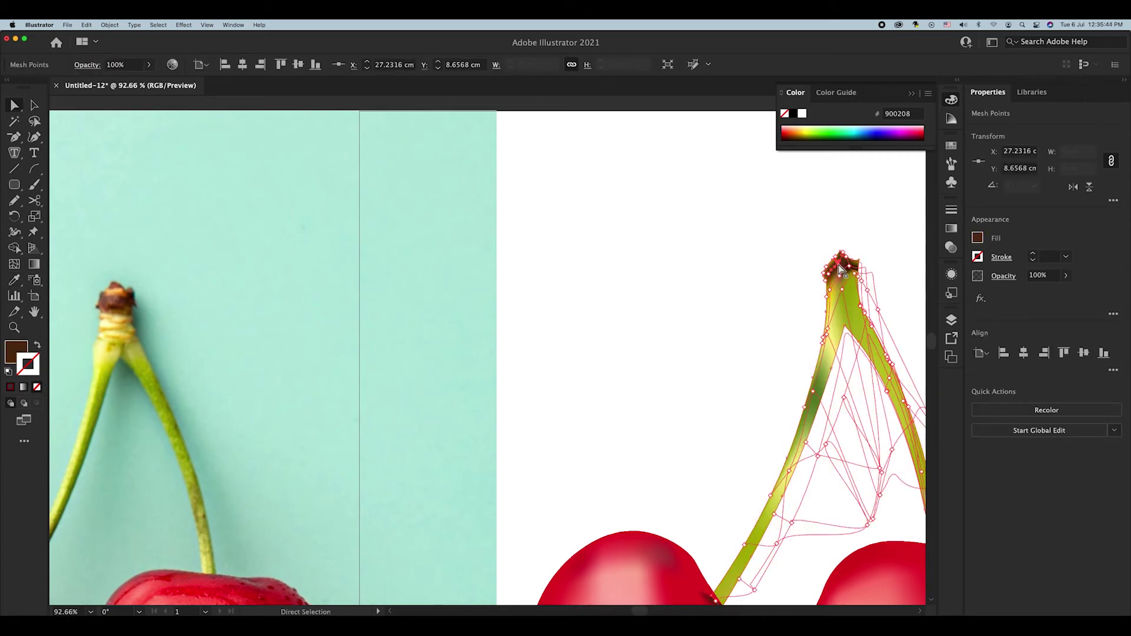
pyautogui.press('i')
pyautogui.click(121, 285)
pyautogui.click(128, 283)
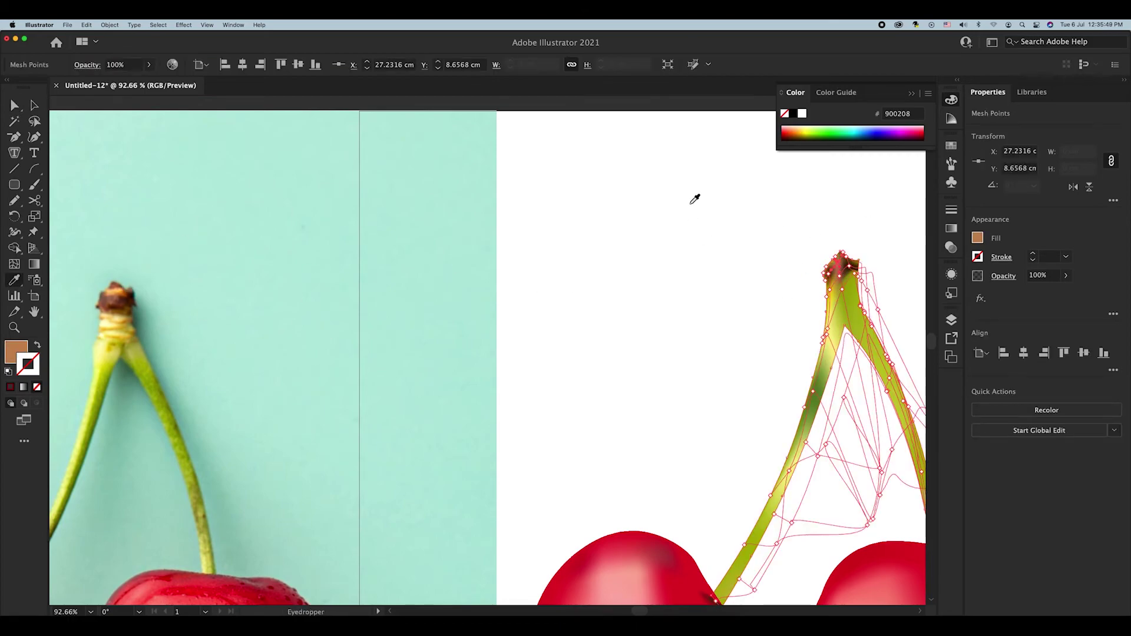
pyautogui.hotkey('ctrl', 'shift', 'a')
pyautogui.press('z')
pyautogui.scroll(-2, 786, 212)
pyautogui.hotkey('ctrl', '0')
# Hide the reference photo layer and move Layer 3 between Layer 2 and Layer 1
pyautogui.press('v')
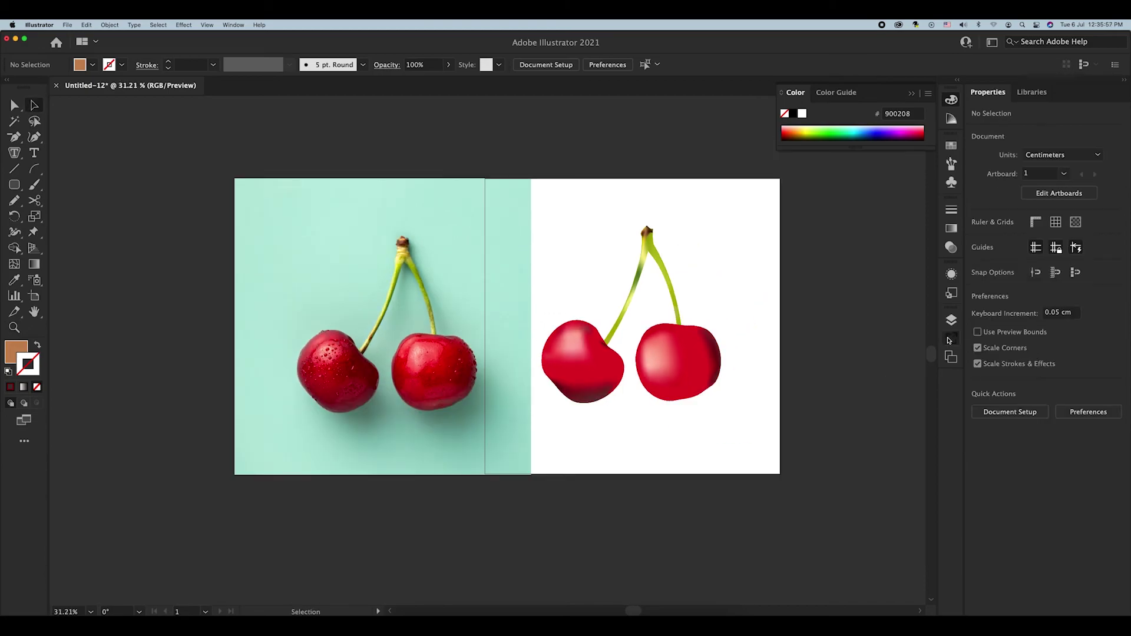
pyautogui.click(951, 320)
pyautogui.click(787, 348)
pyautogui.hotkey('ctrl', '0')
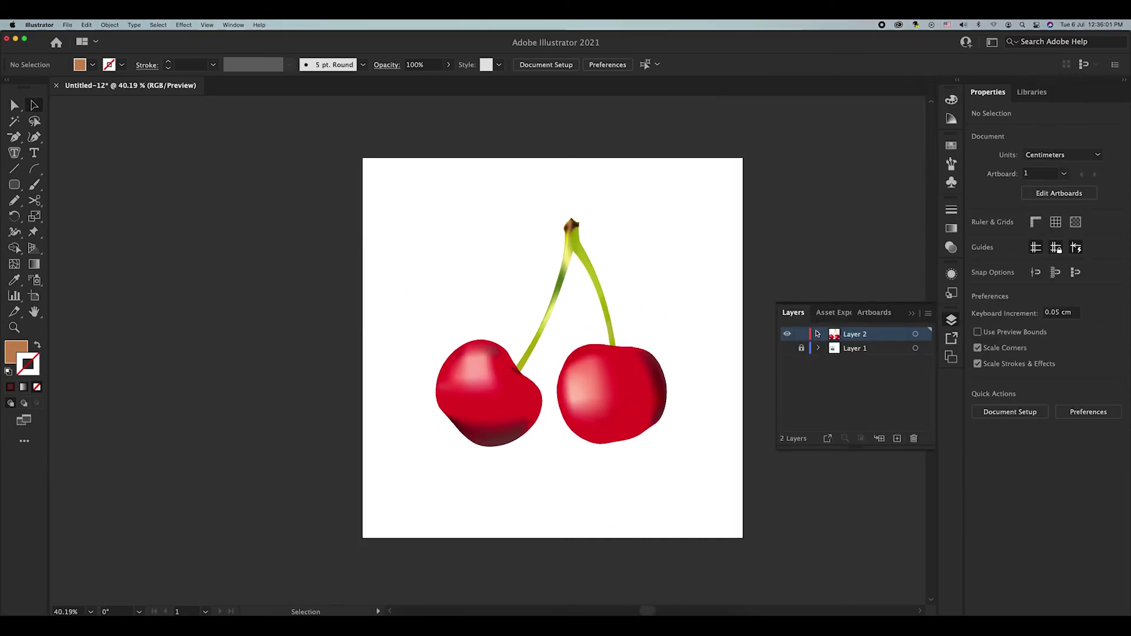
pyautogui.click(818, 334)
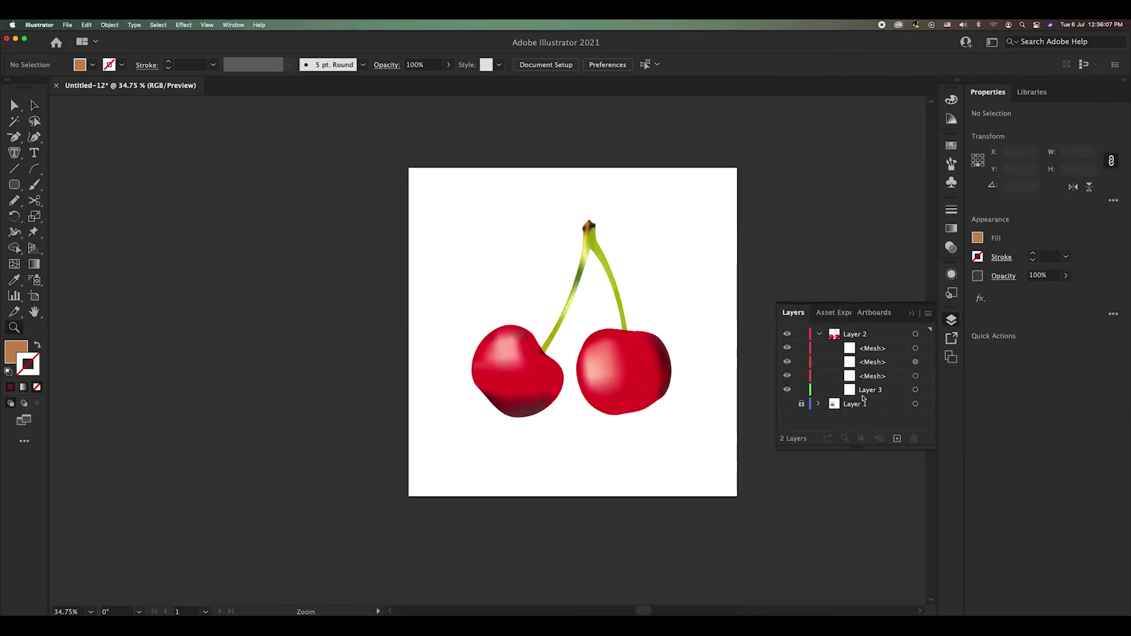
pyautogui.moveTo(863, 397); pyautogui.dragTo(843, 383)
pyautogui.moveTo(855, 346); pyautogui.dragTo(855, 343)
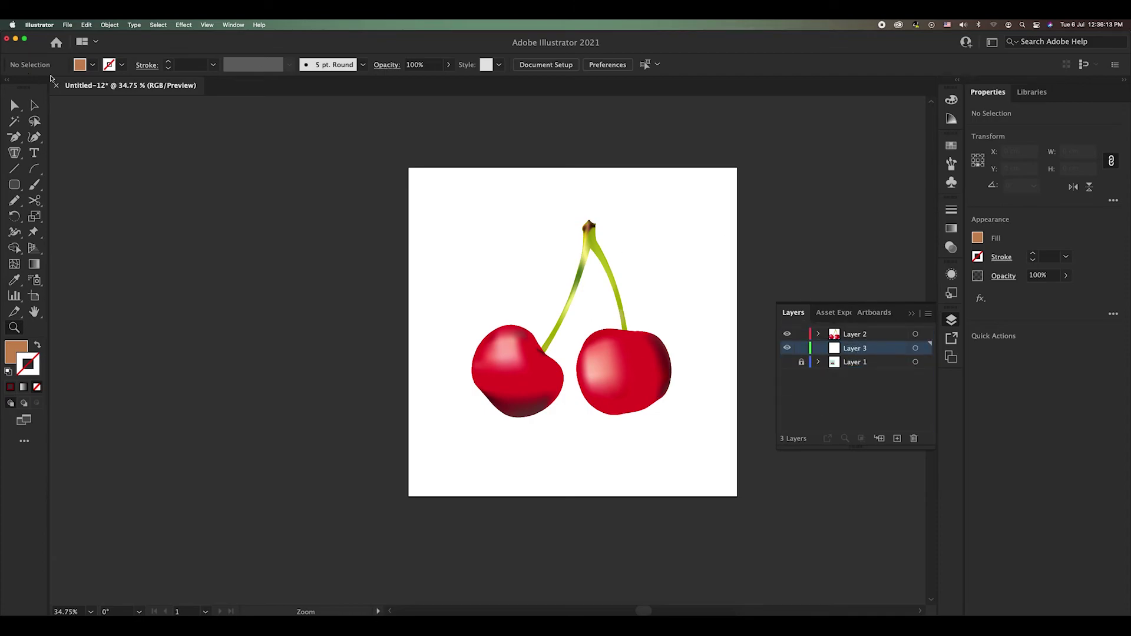
# Draw a 50×50 cm square over the artboard with a green-to-yellow-green gradient
pyautogui.press('m')
pyautogui.click(336, 292)
pyautogui.press('Return')
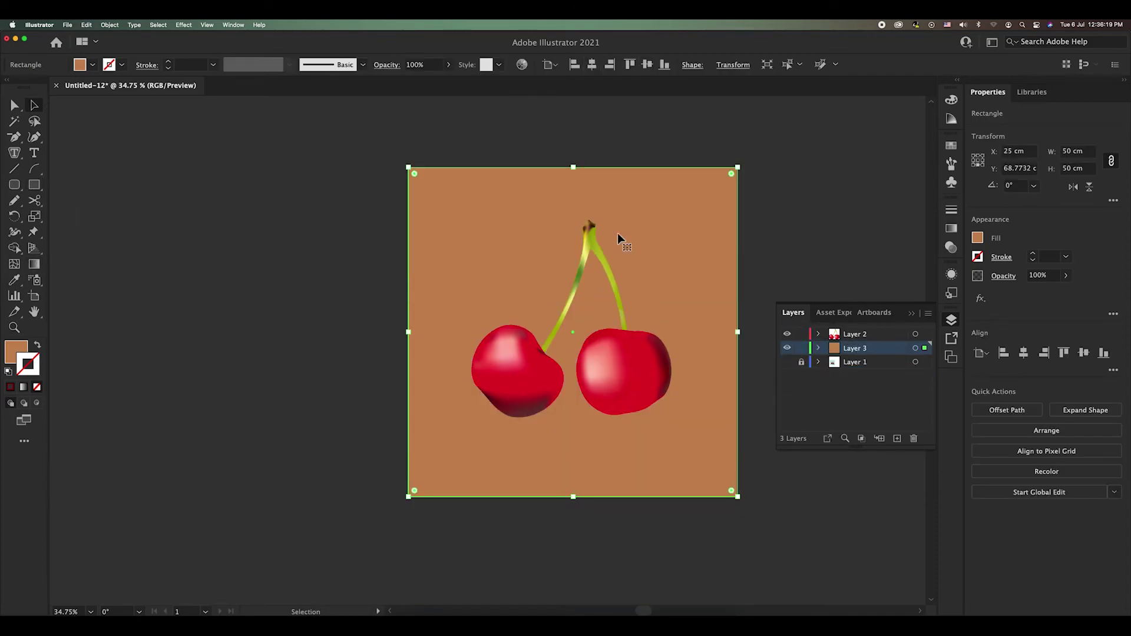
pyautogui.click(24, 387)
pyautogui.doubleClick(787, 328)
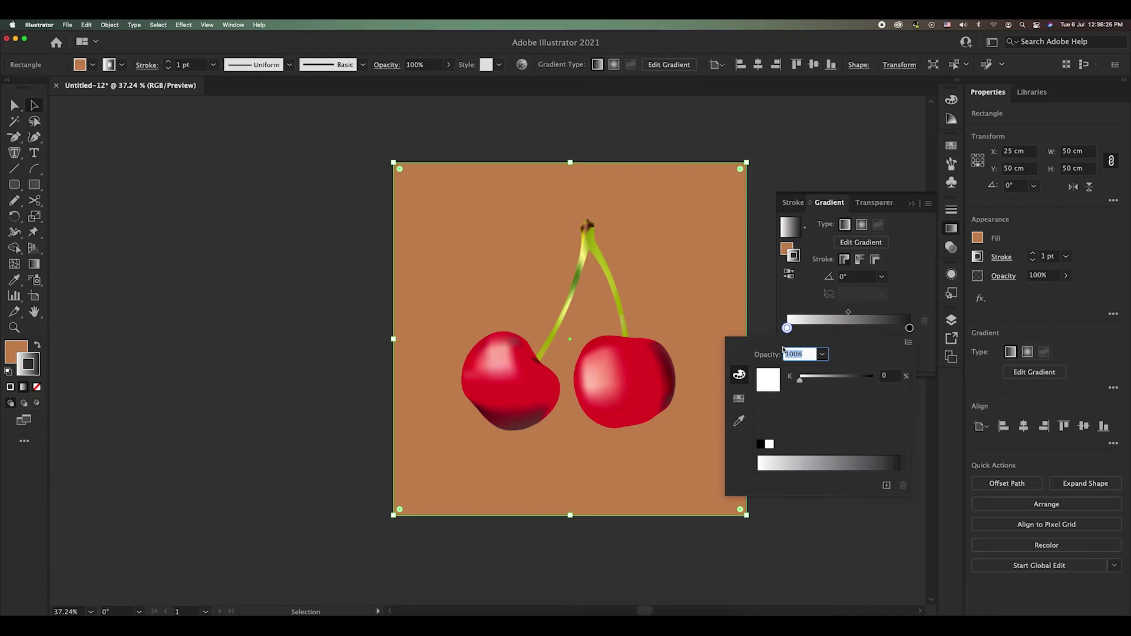
pyautogui.click(739, 399)
pyautogui.click(895, 371)
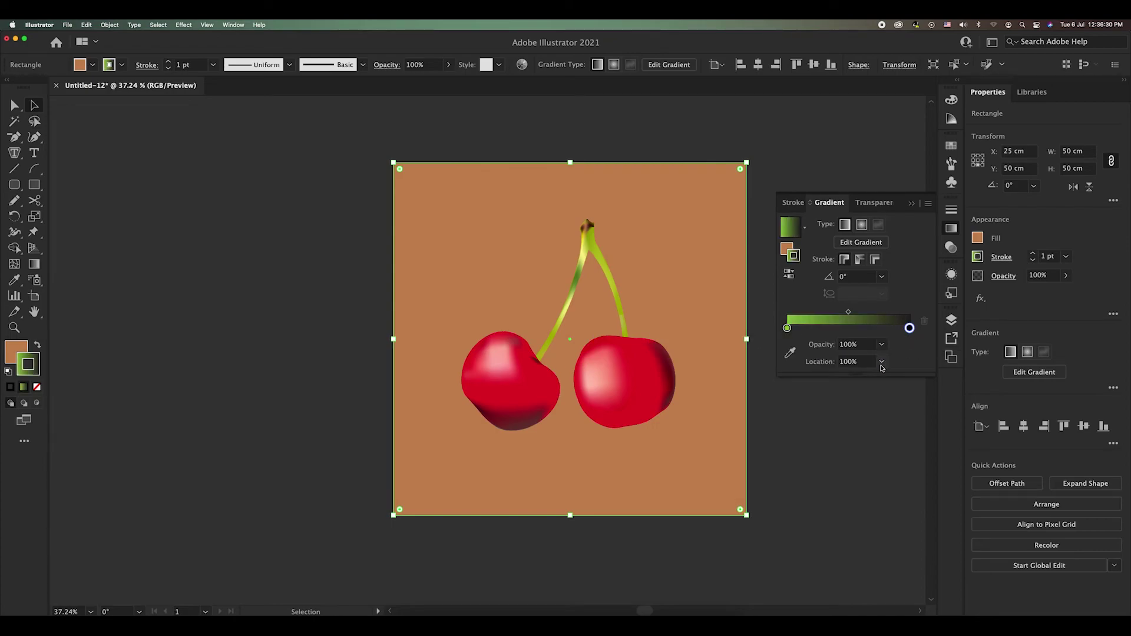
pyautogui.doubleClick(910, 328)
pyautogui.click(866, 374)
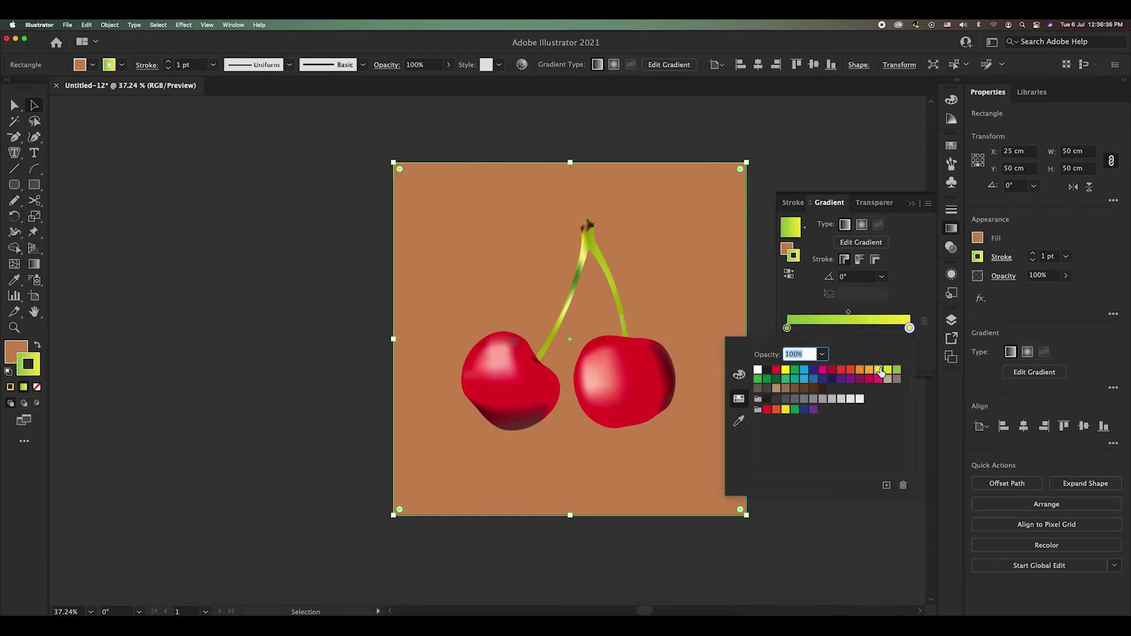
pyautogui.click(800, 341)
# Stretch the background gradient horizontally across the square and make its start dark navy
pyautogui.press('g')
pyautogui.click(37, 346)
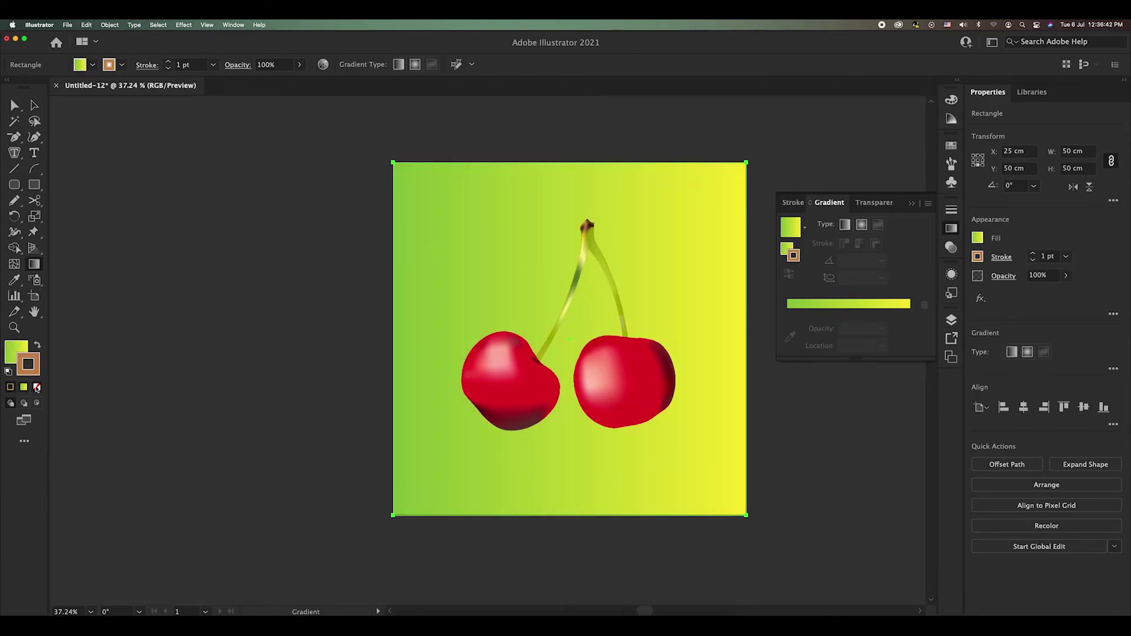
pyautogui.moveTo(162, 338)
pyautogui.mouseDown()
pyautogui.moveTo(608, 338)
pyautogui.moveTo(893, 363)
pyautogui.mouseUp()
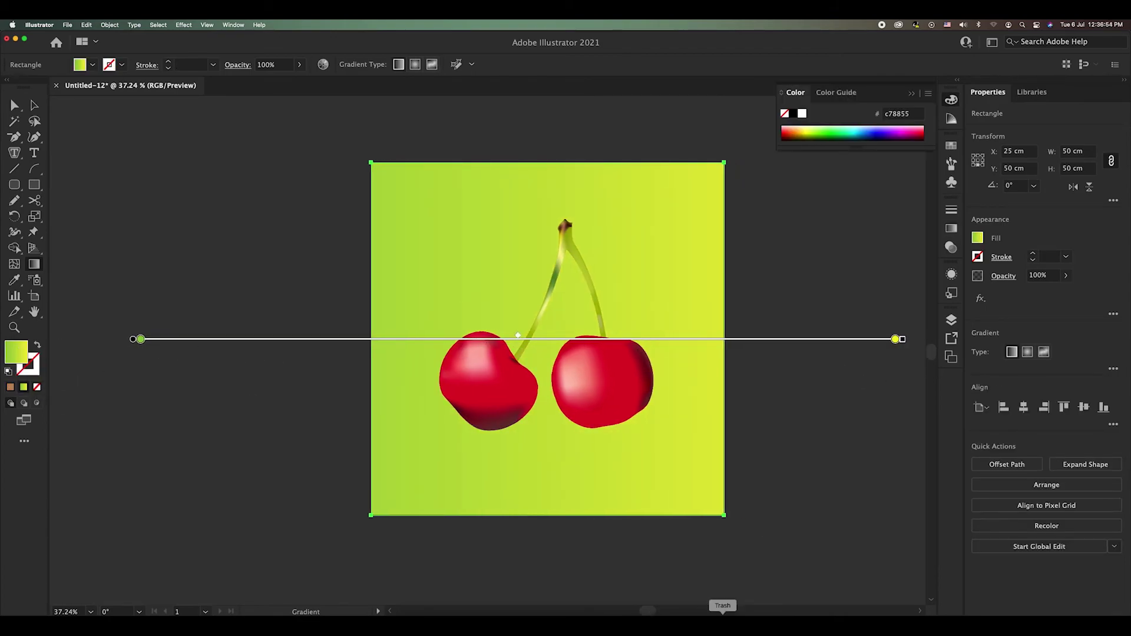
pyautogui.doubleClick(141, 340)
pyautogui.click(79, 380)
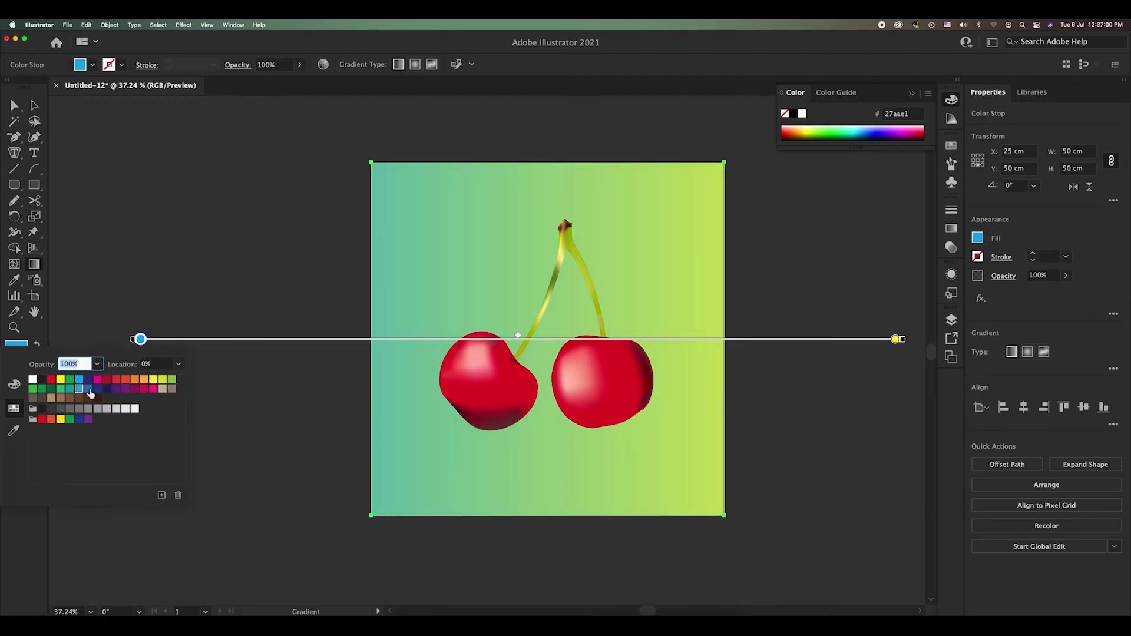
pyautogui.click(125, 389)
# Set the gradient's end stop to a dark brown
pyautogui.doubleClick(895, 339)
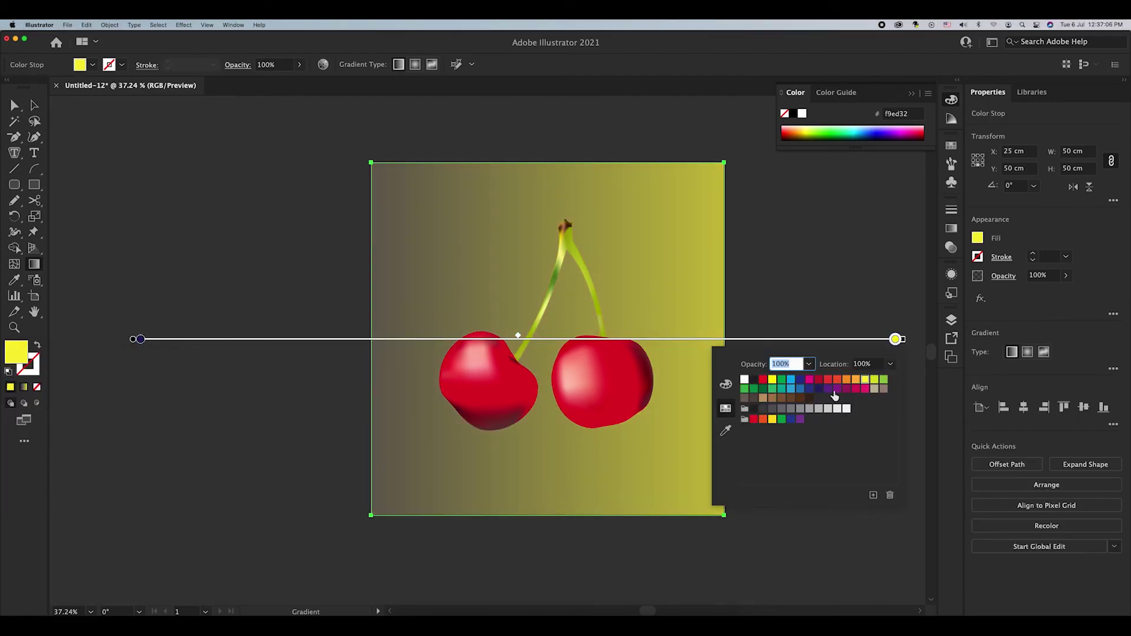
pyautogui.click(847, 388)
pyautogui.click(874, 389)
pyautogui.click(771, 398)
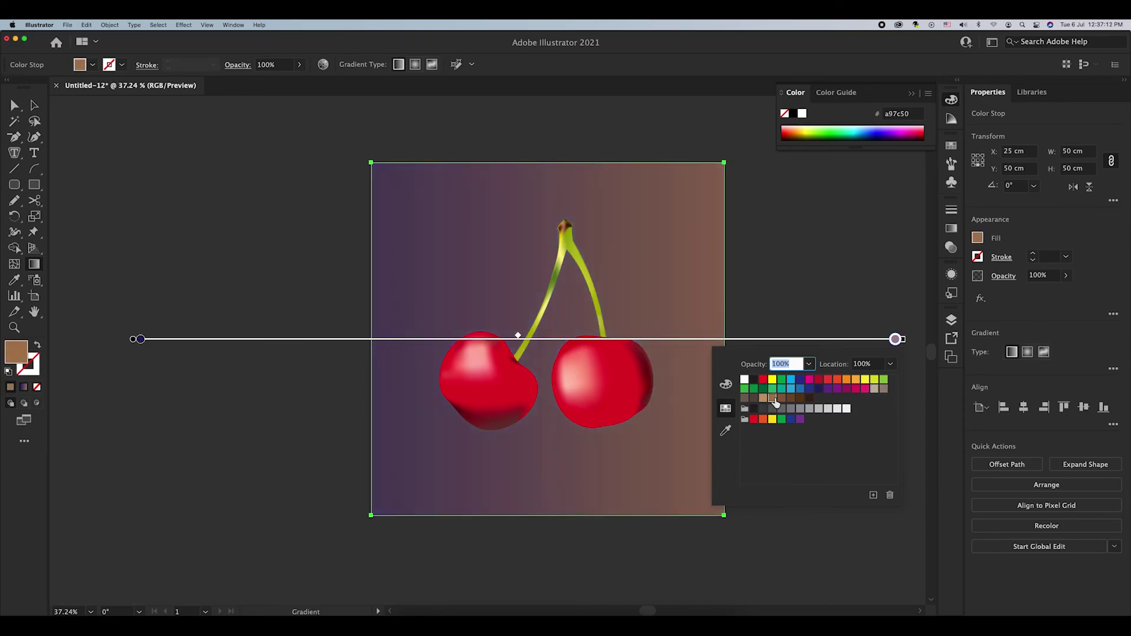
pyautogui.click(791, 399)
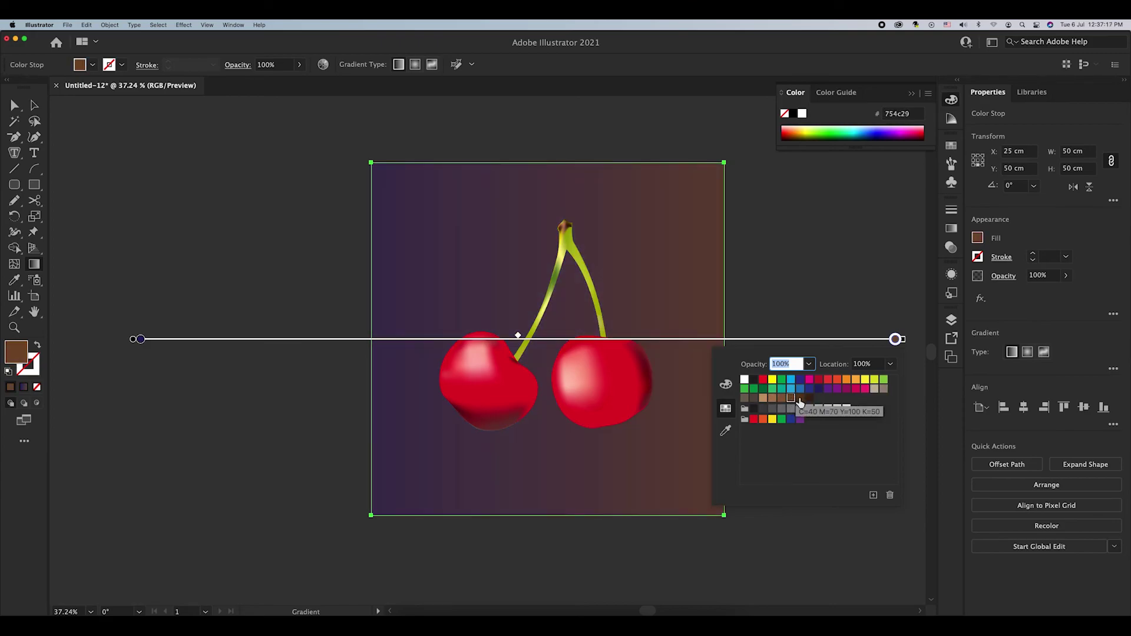
pyautogui.click(800, 398)
# Deselect the background, fit the artboard in view, and select the cherries and stem
pyautogui.press('v')
pyautogui.click(177, 170)
pyautogui.press('z')
pyautogui.moveTo(583, 317); pyautogui.dragTo(575, 308)
pyautogui.press('v')
pyautogui.moveTo(683, 454); pyautogui.dragTo(406, 177)
# Give both cherry meshes a drop shadow at 59% opacity with 1 cm blur
pyautogui.click(951, 320)
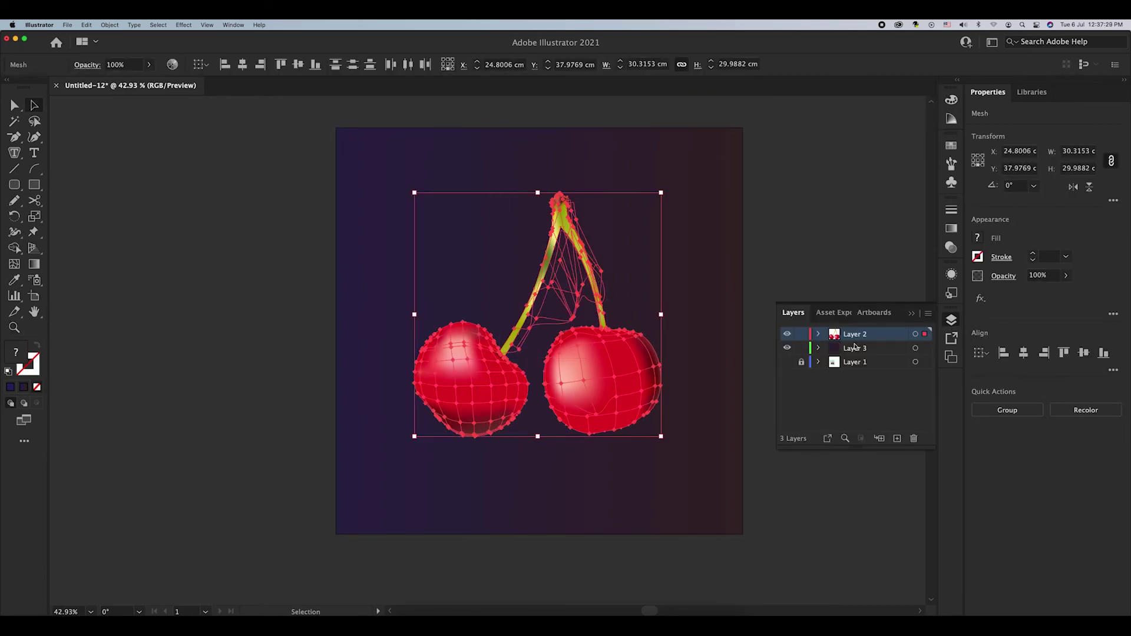
pyautogui.click(607, 365)
pyautogui.keyDown('shift'); pyautogui.click(471, 383); pyautogui.keyUp('shift')
pyautogui.click(134, 25)
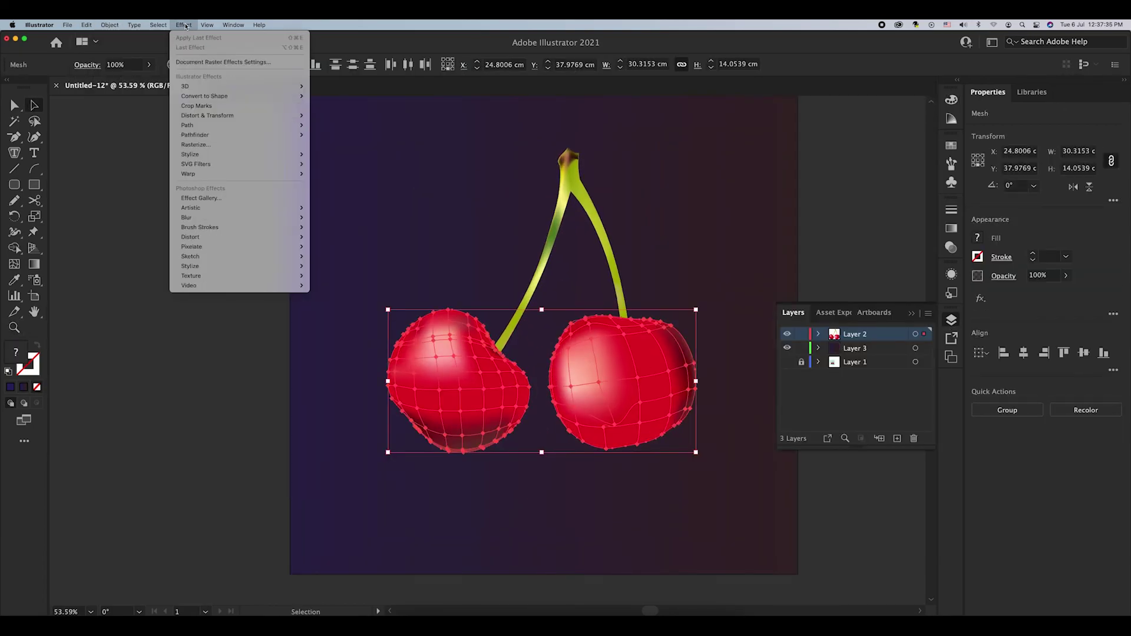
pyautogui.moveTo(190, 266)
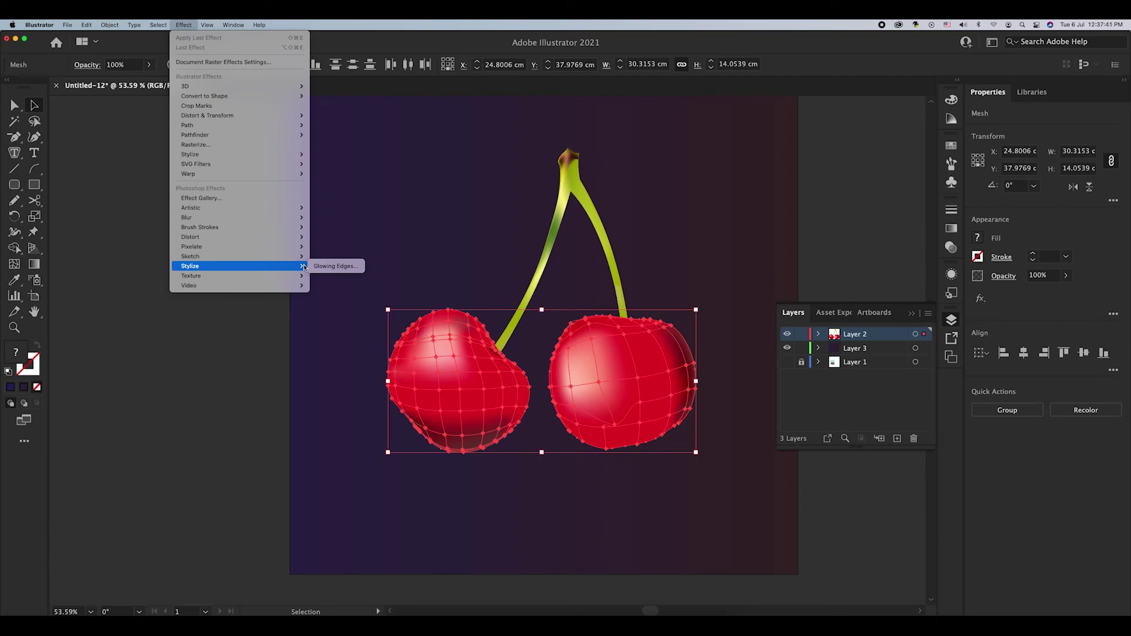
pyautogui.moveTo(190, 154)
pyautogui.click(333, 154)
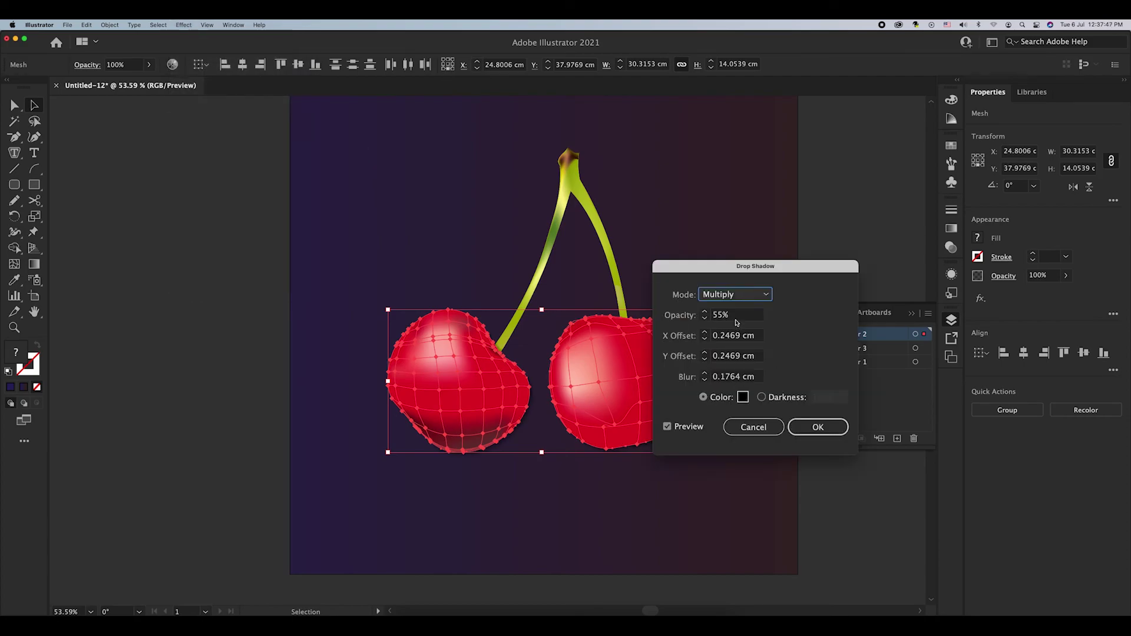
pyautogui.press('Tab')
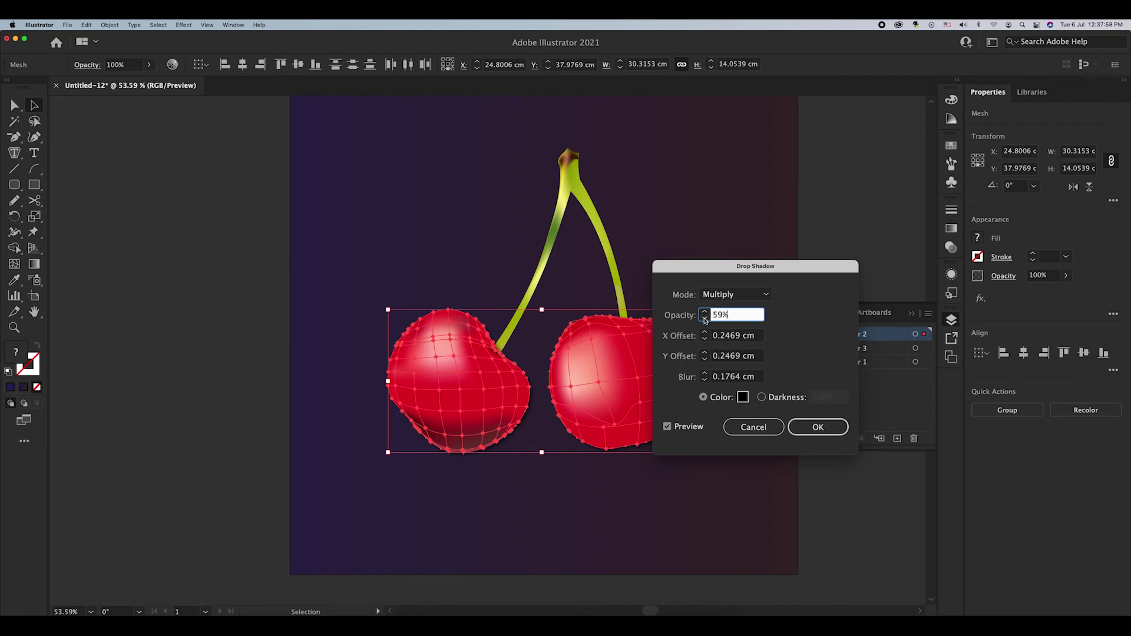
pyautogui.moveTo(755, 266); pyautogui.dragTo(907, 300)
pyautogui.click(858, 407)
pyautogui.write('1')
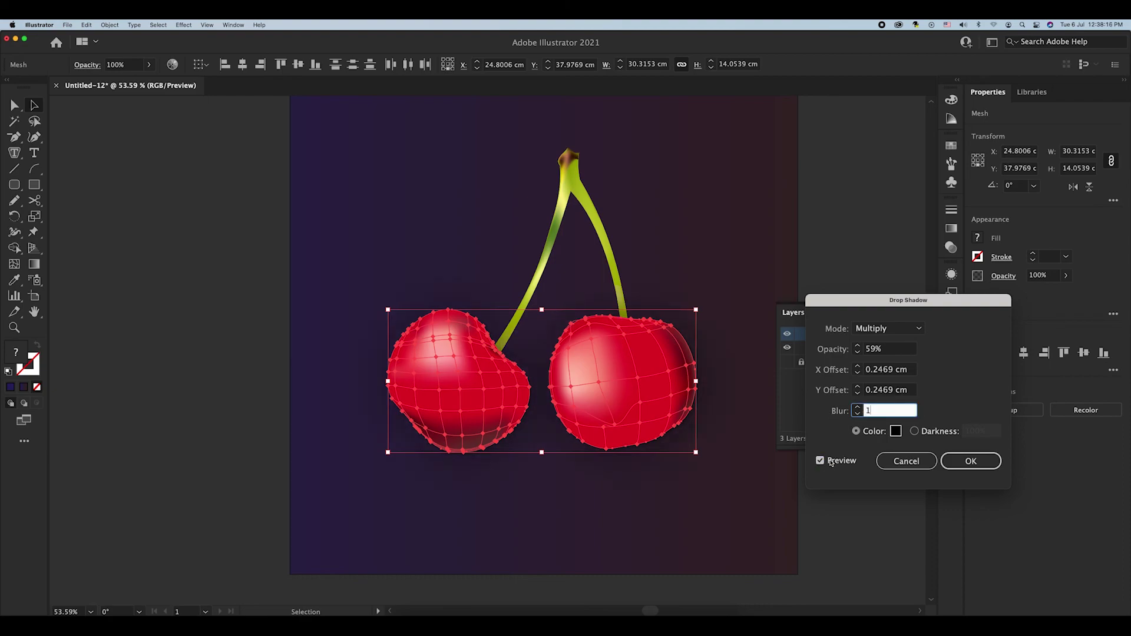
pyautogui.press('Tab')
# Apply the same 59% opacity, 1 cm blur drop shadow to the stem
pyautogui.click(971, 460)
pyautogui.click(621, 295)
pyautogui.click(183, 24)
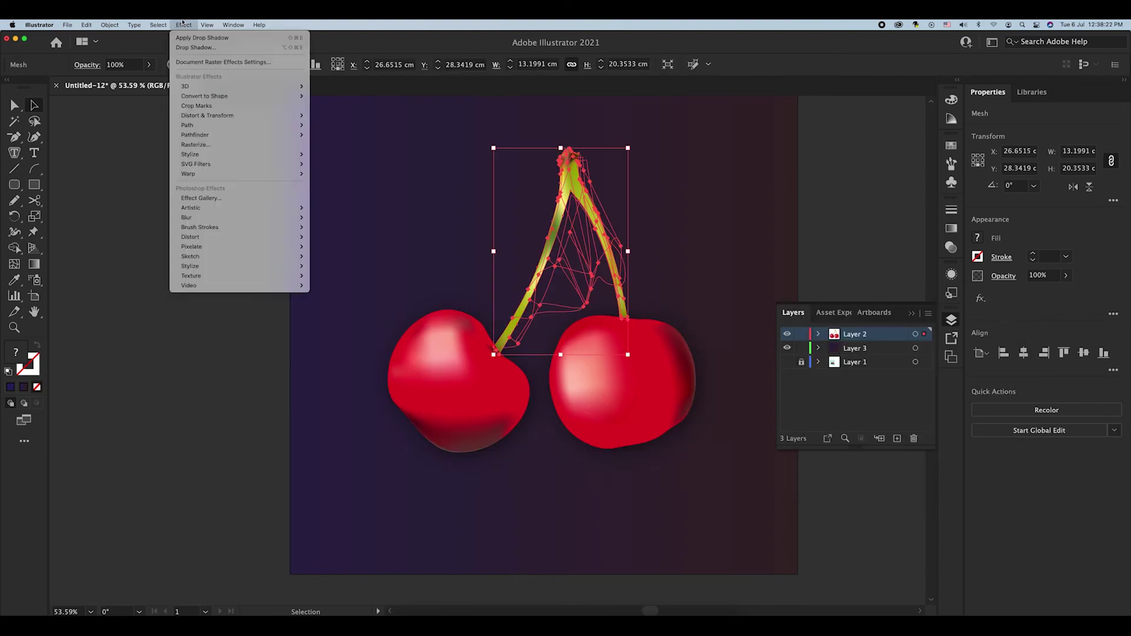
pyautogui.click(196, 48)
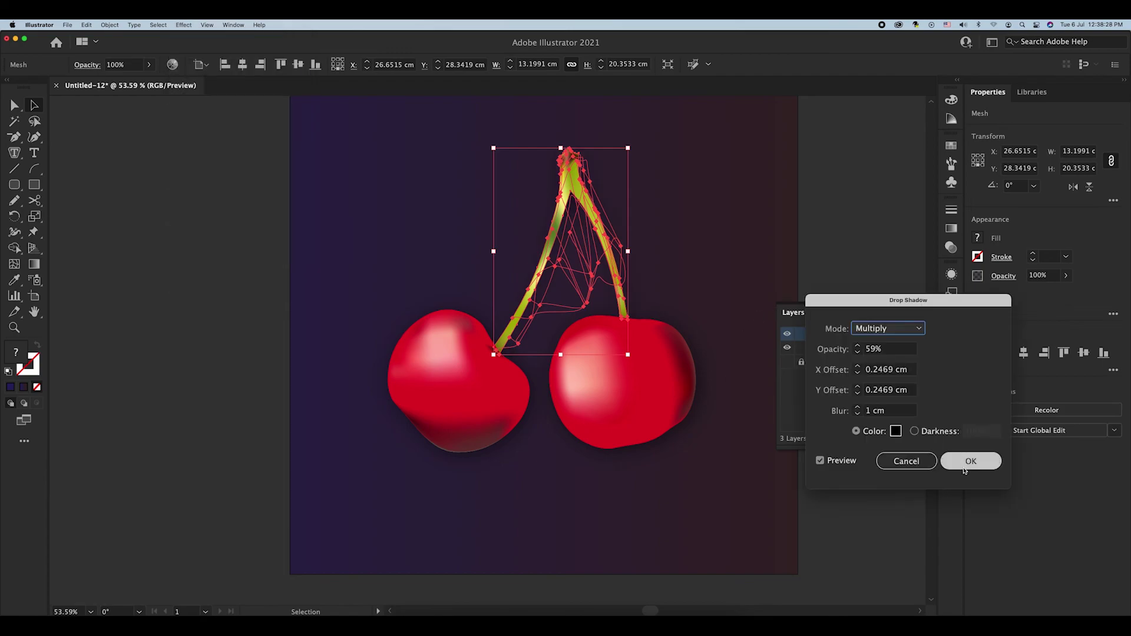
pyautogui.click(970, 461)
pyautogui.click(821, 240)
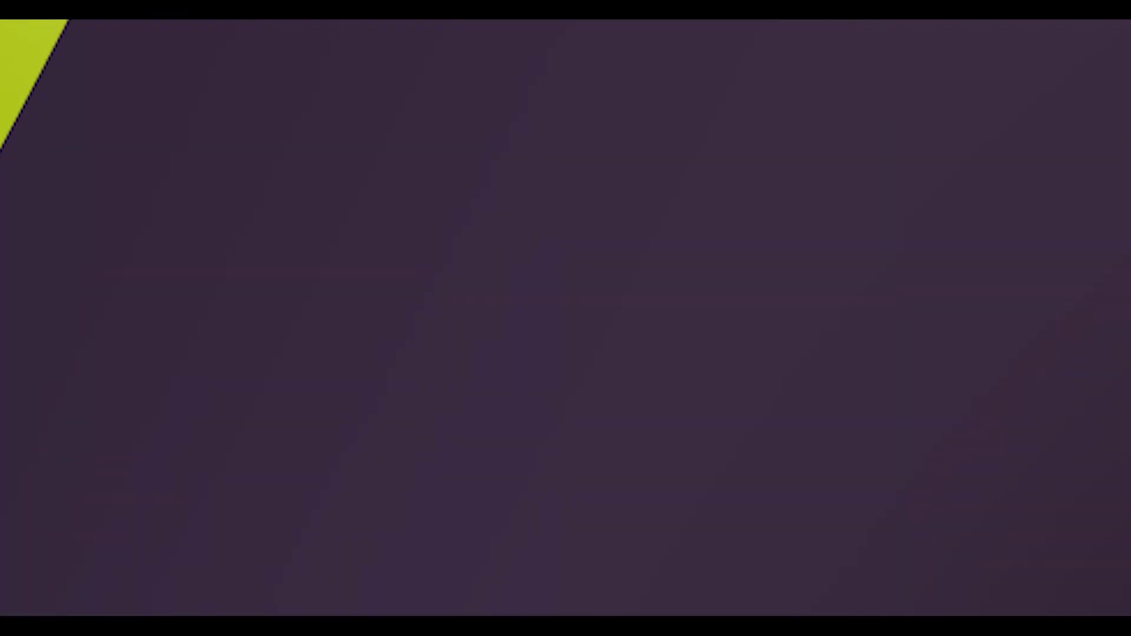